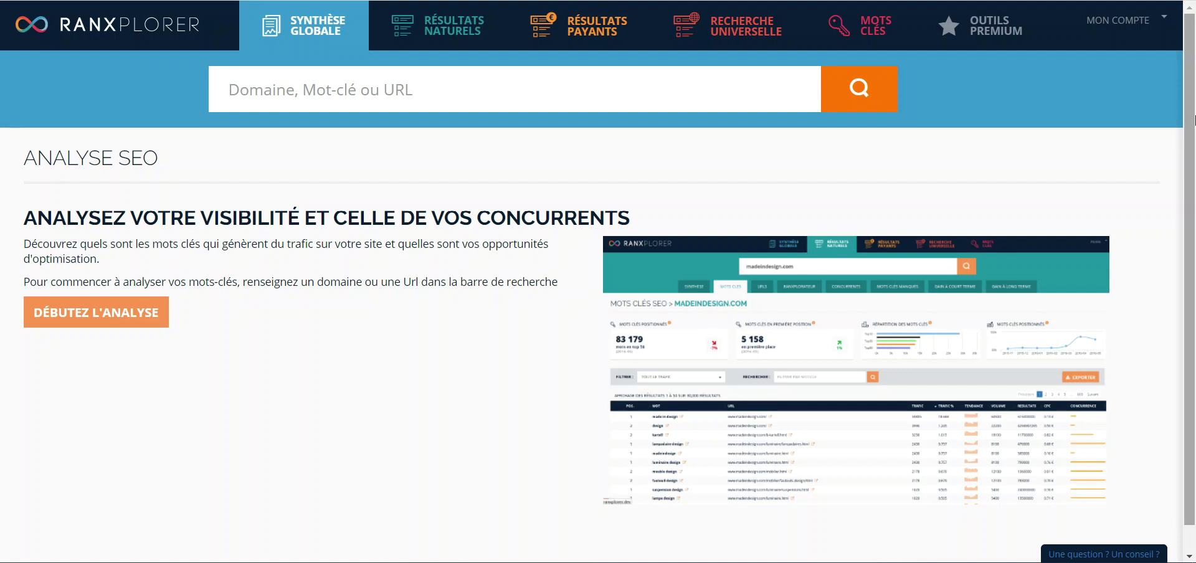
Step: Run a global analysis of the domain webandseo.fr
left_click(512, 96)
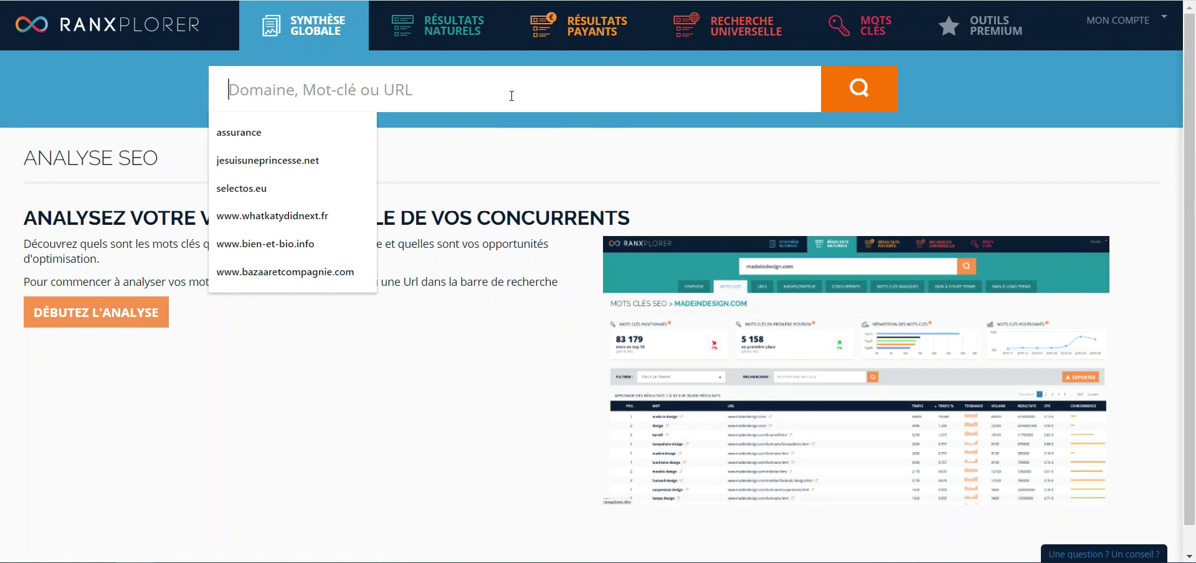
left_click(544, 177)
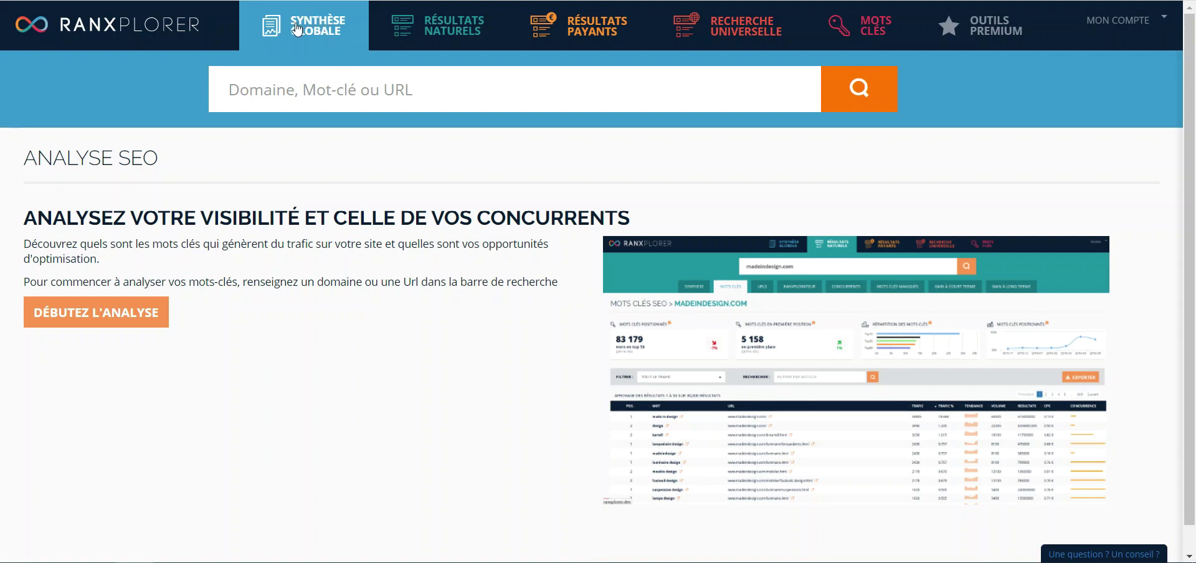
left_click(396, 91)
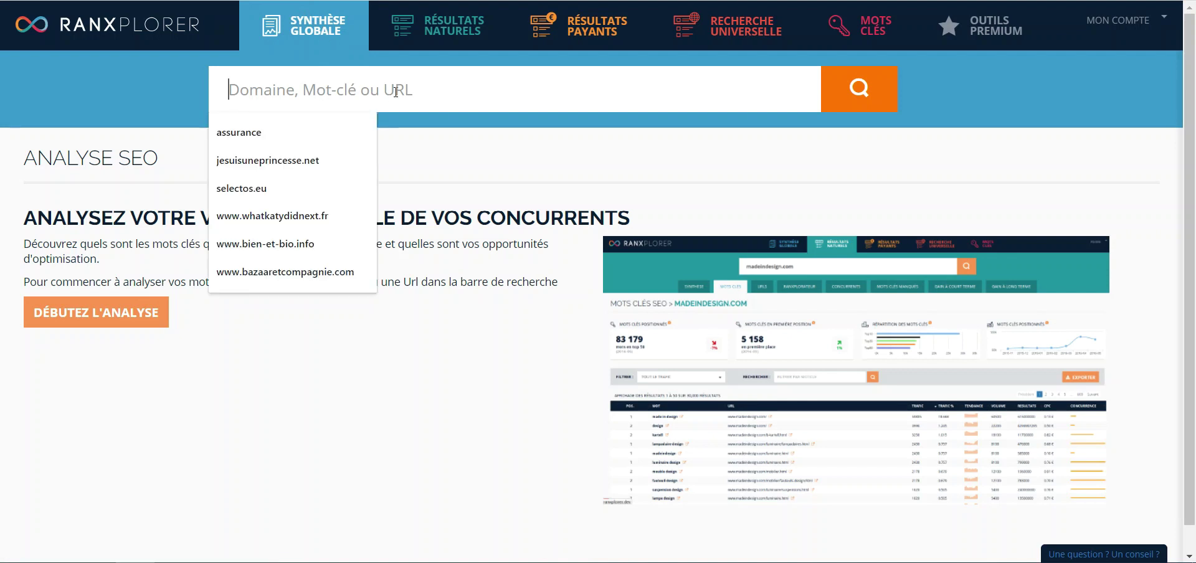
type("webandseo.fr")
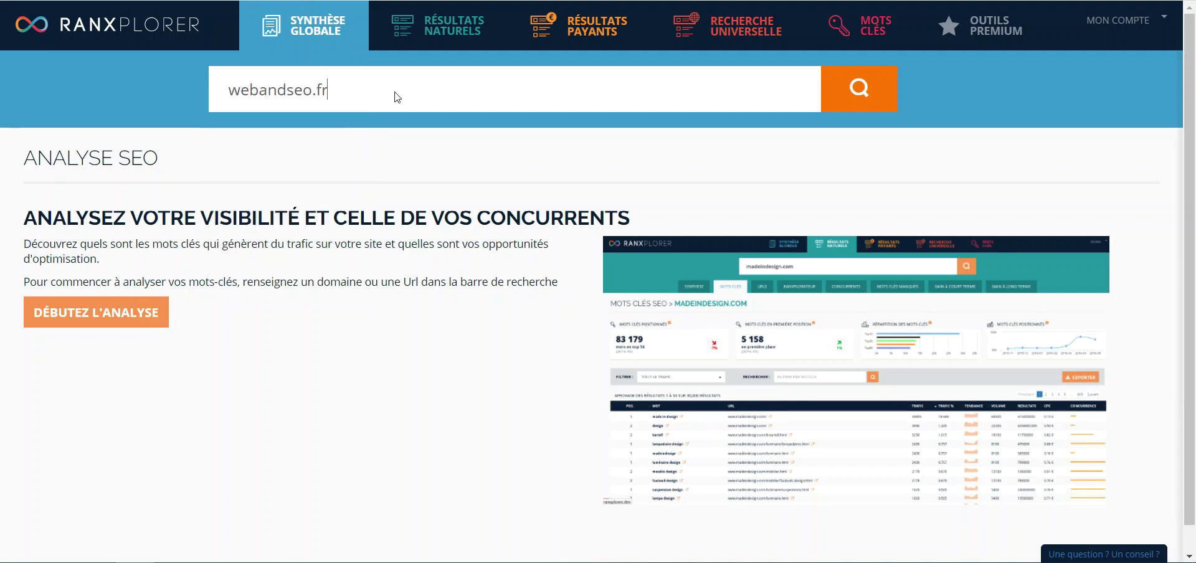
key("Return")
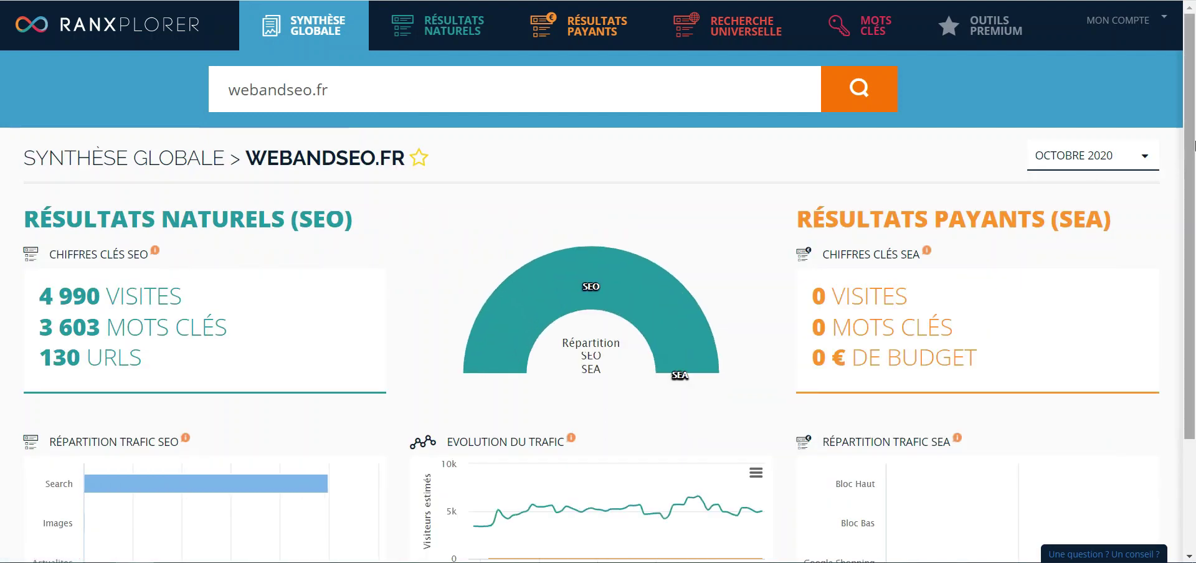
Step: Compare the key figures for organic (SEO) and paid (SEA) results in the domain's global overview
scroll(1195, 157, "down", 1)
scroll(1195, 157, "down", 1)
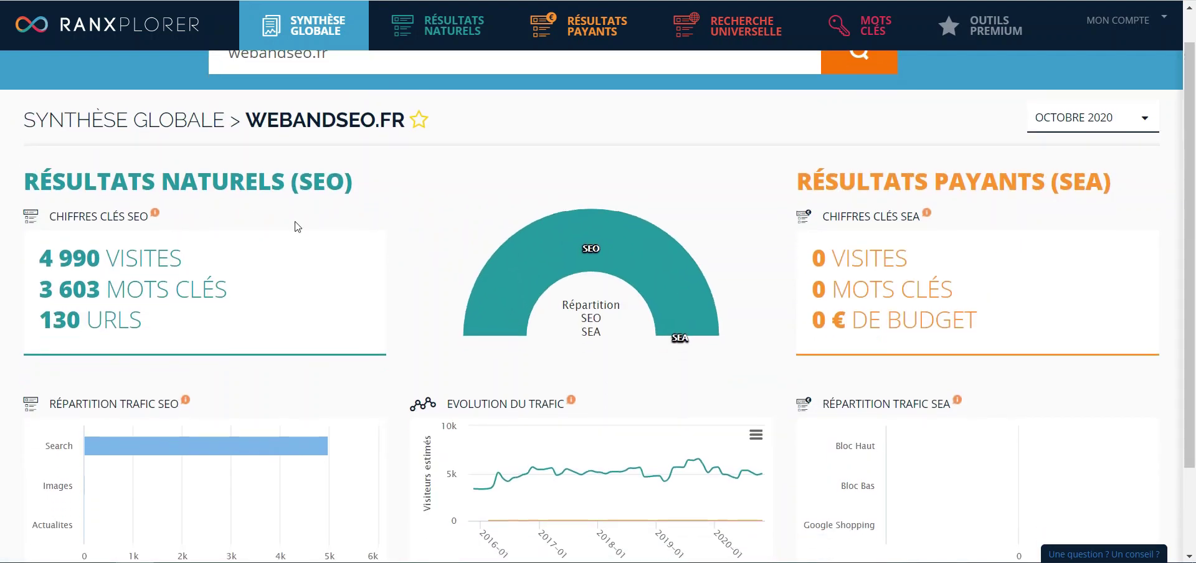
left_click_drag(39, 181, 344, 181)
left_click(344, 182)
left_click_drag(786, 186, 1073, 184)
left_click(1073, 185)
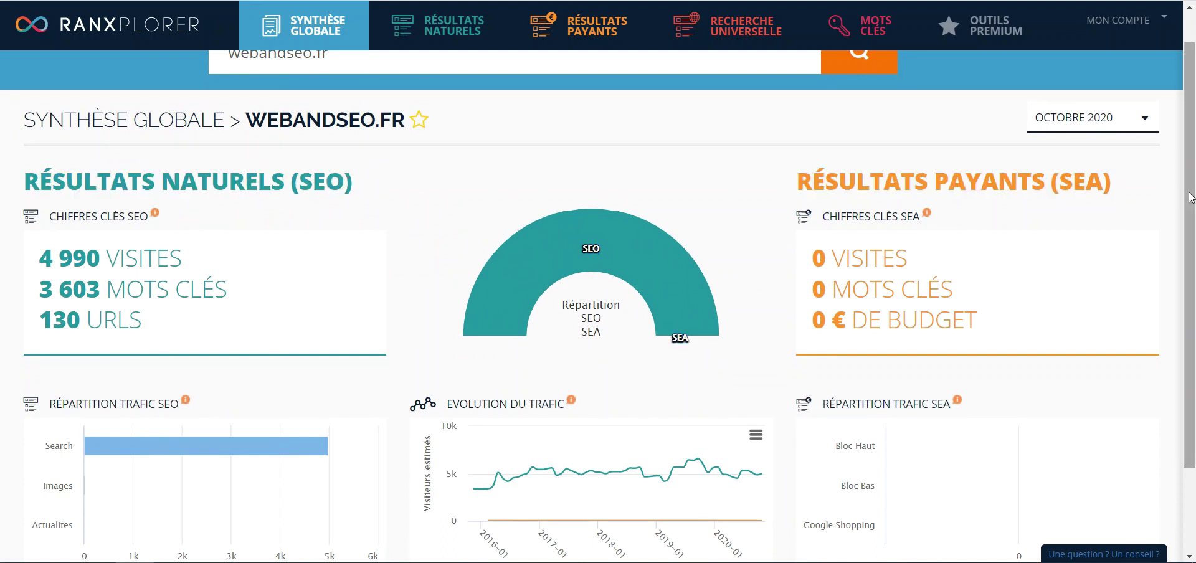
scroll(1190, 187, "up", 1)
left_click_drag(1190, 180, 1189, 164)
left_click_drag(1136, 221, 1045, 221)
left_click(1045, 221)
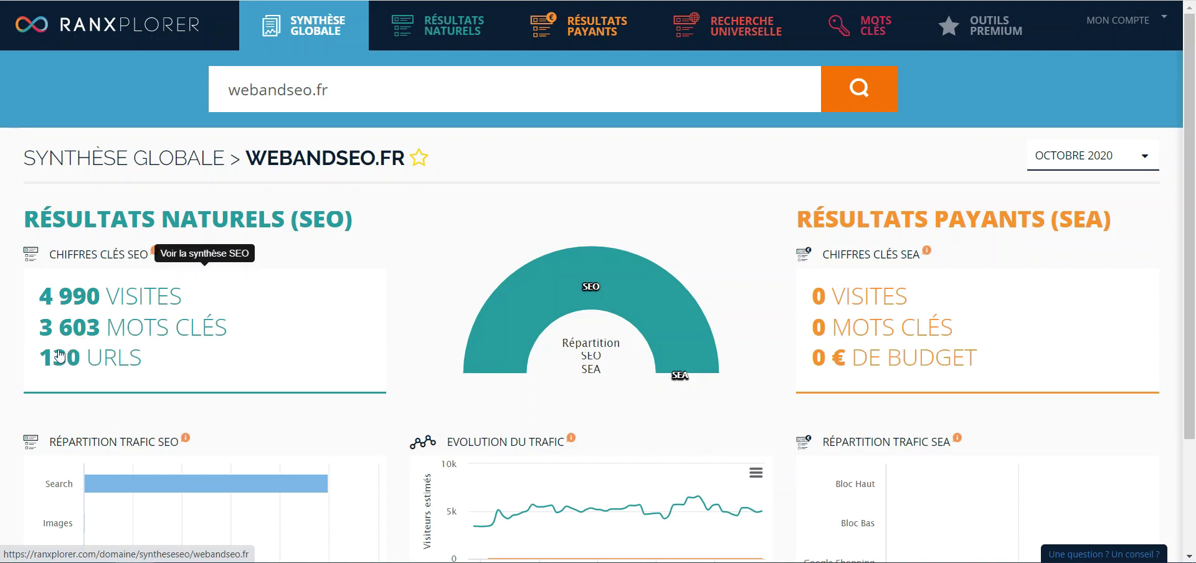
Step: Examine the SEO traffic breakdown and the traffic evolution chart in the global overview
scroll(1194, 181, "down", 3)
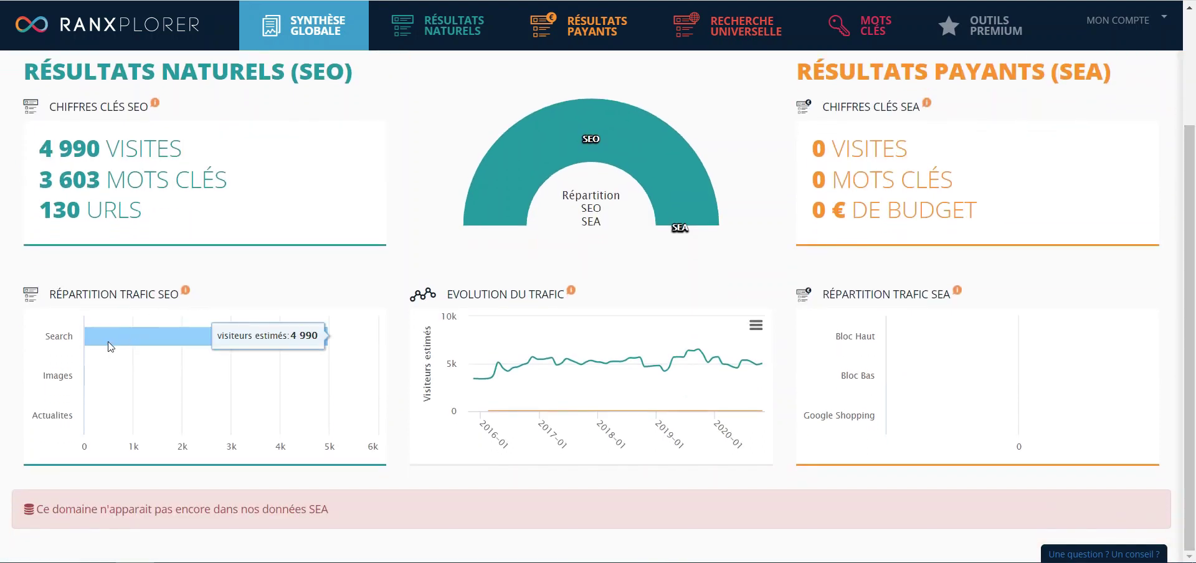
mouse_move(114, 347)
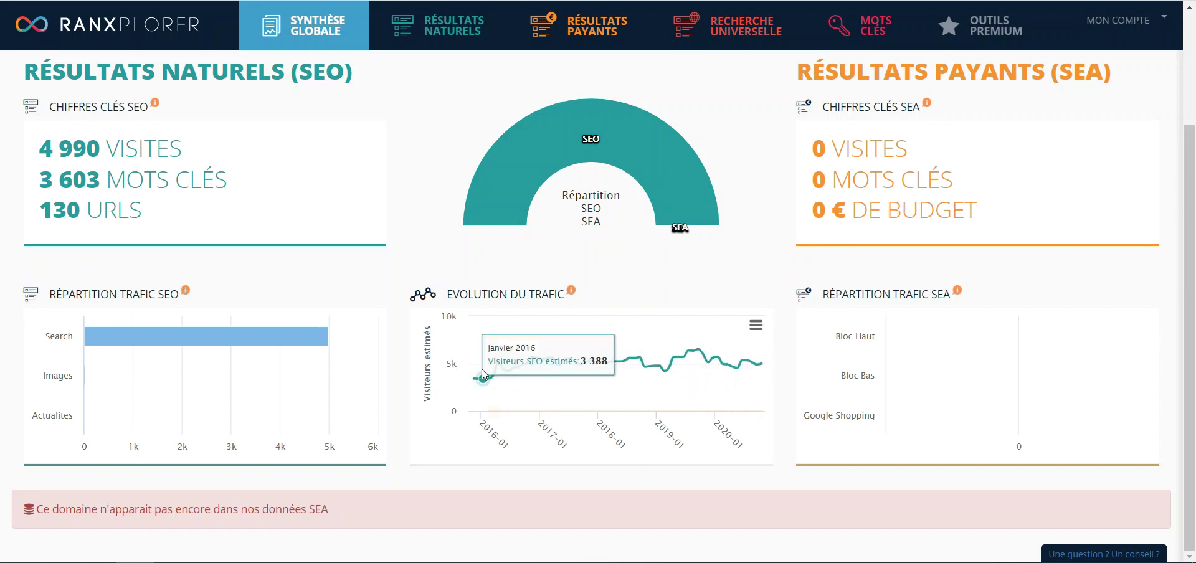
scroll(523, 312, "up", 3)
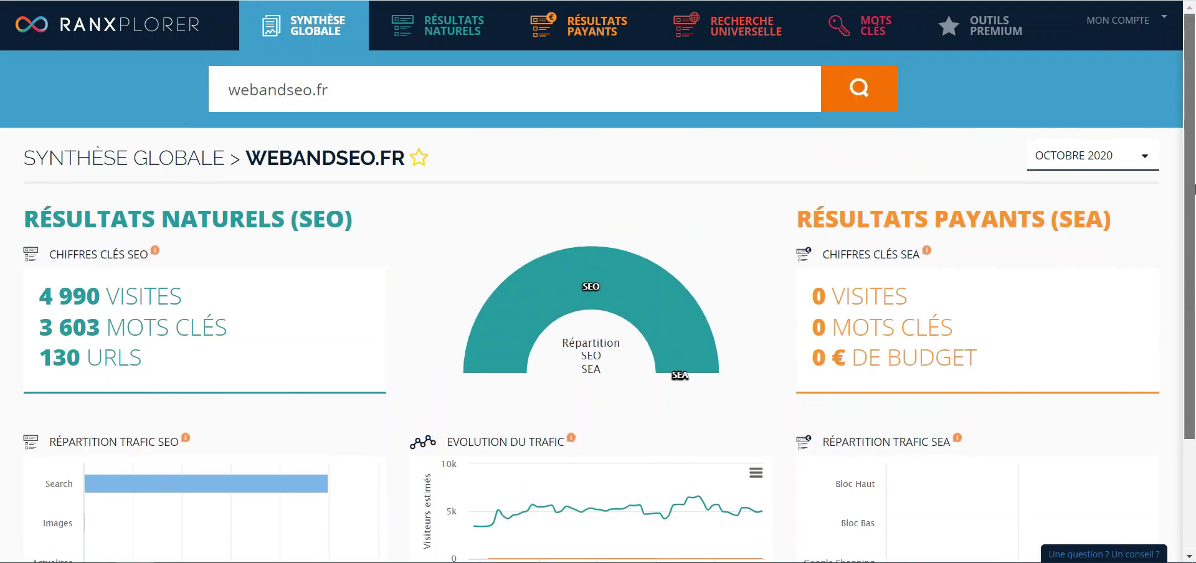
Step: Open the organic results keywords report for webandseo.fr and review its first-position keywords figure
mouse_move(445, 34)
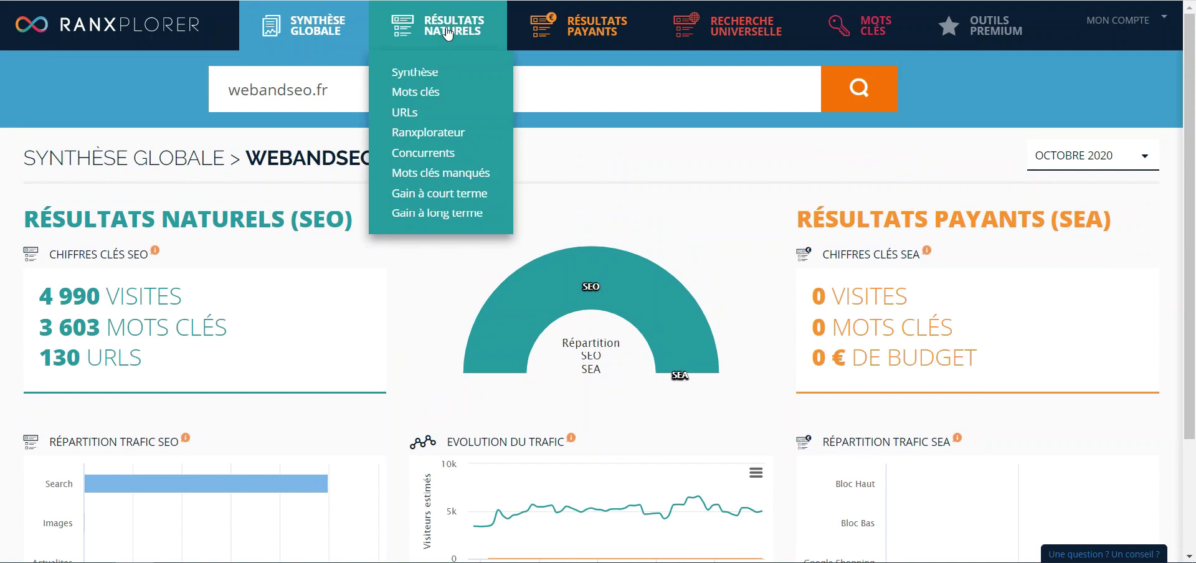
left_click(410, 94)
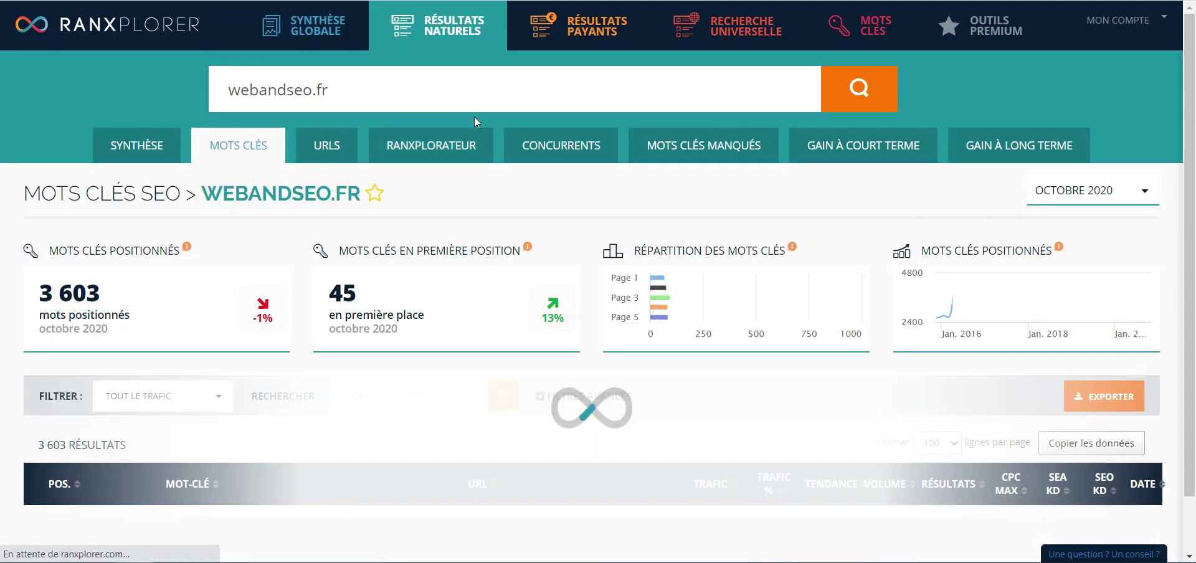
left_click_drag(1195, 93, 1194, 111)
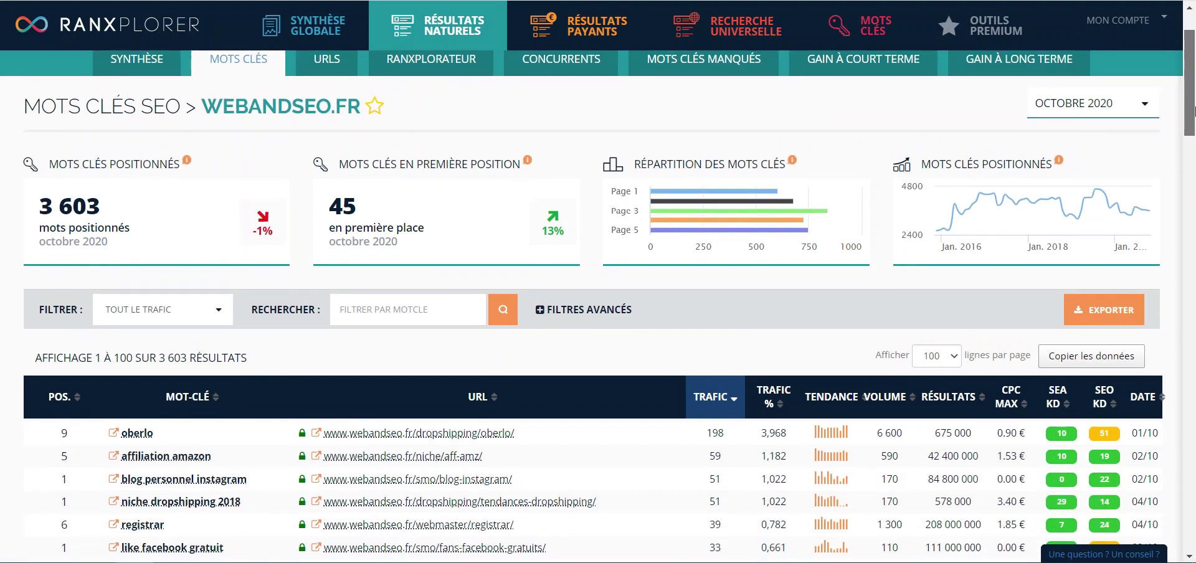
double_click(332, 203)
left_click(362, 222)
double_click(392, 228)
left_click(364, 229)
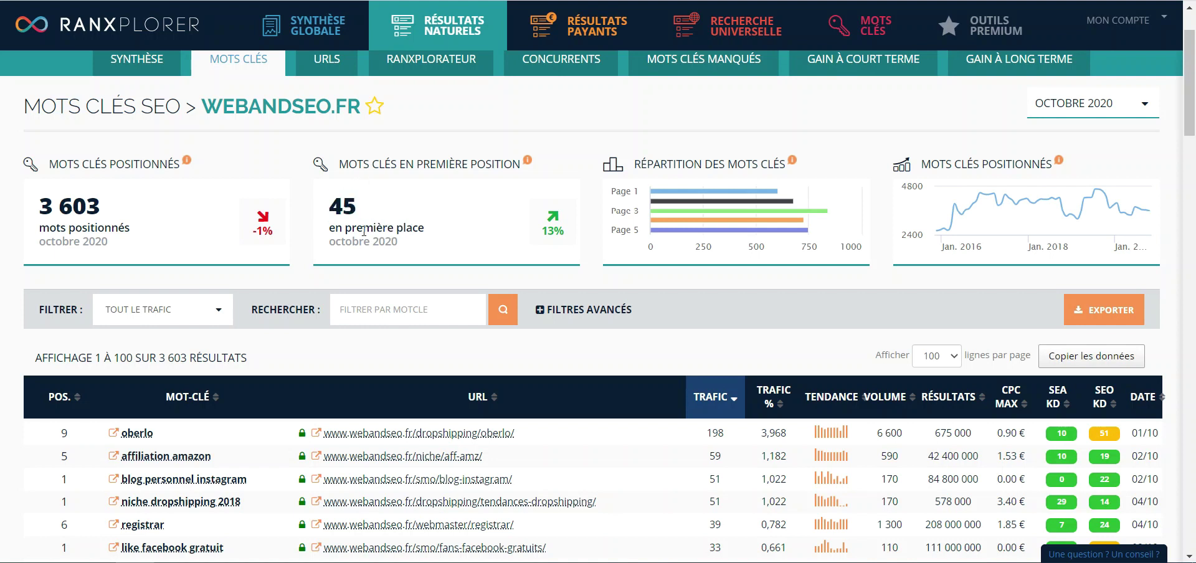
Step: Check which months the keywords report offers, and inspect the keyword distribution by page and the positioned keywords history
left_click(1114, 112)
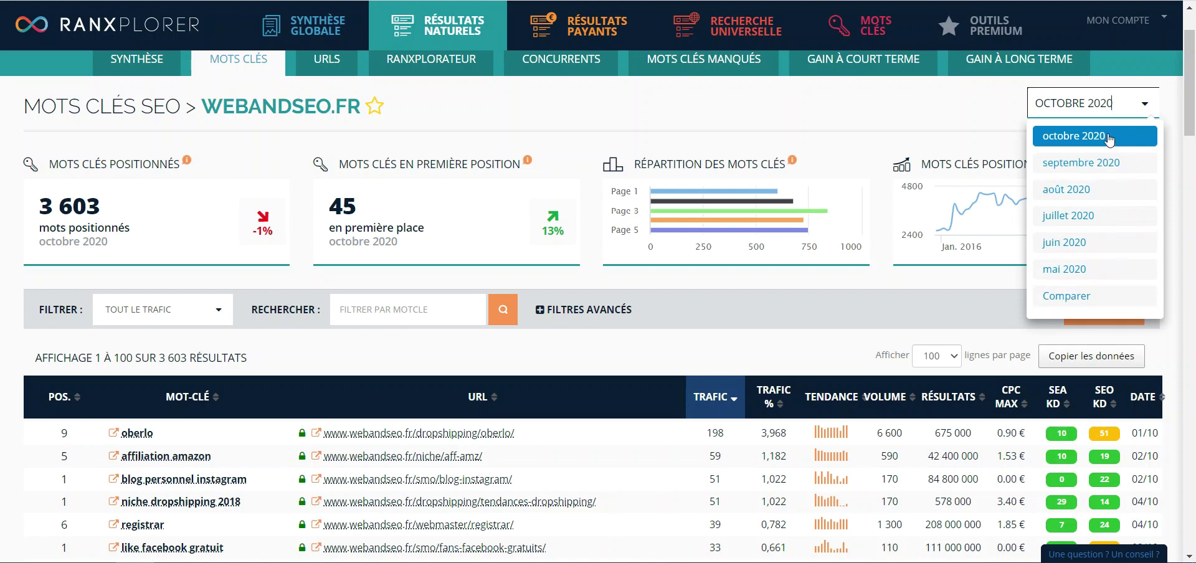
left_click(946, 124)
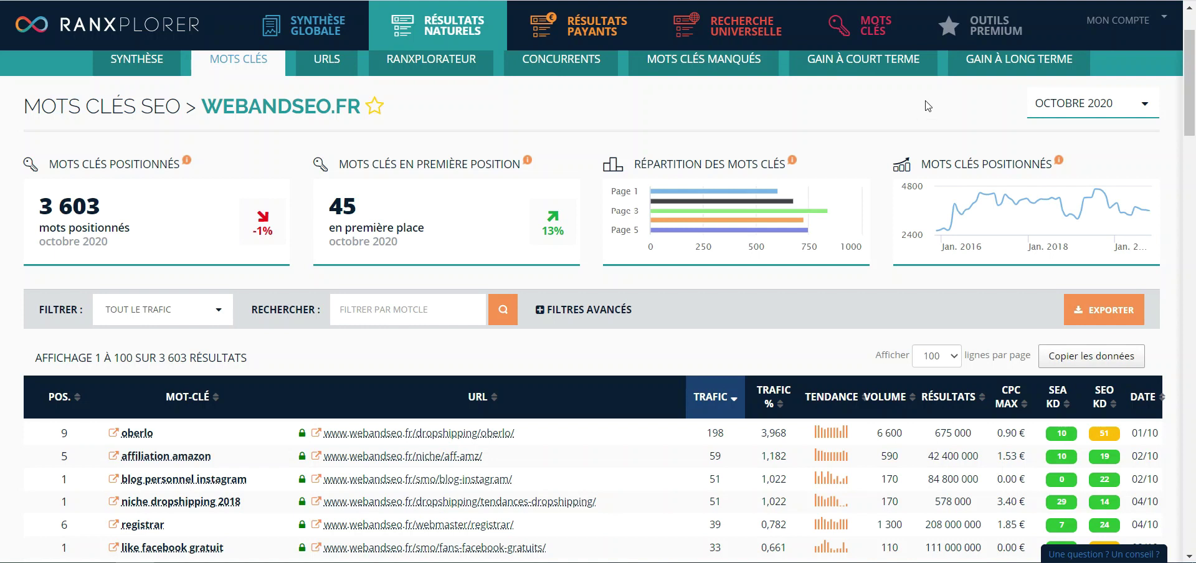
mouse_move(728, 194)
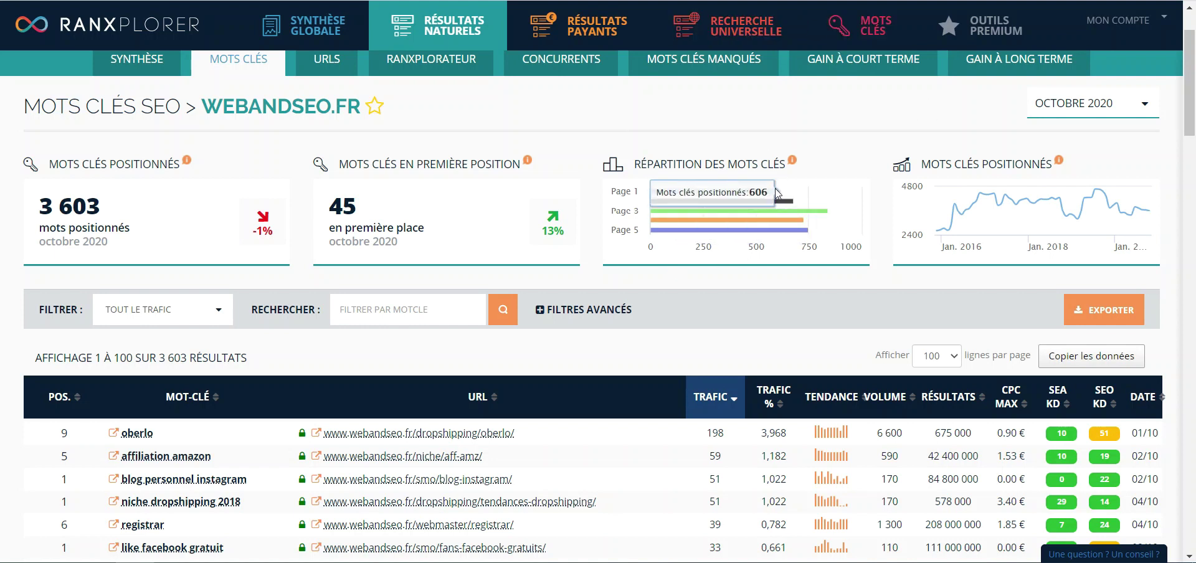
mouse_move(676, 205)
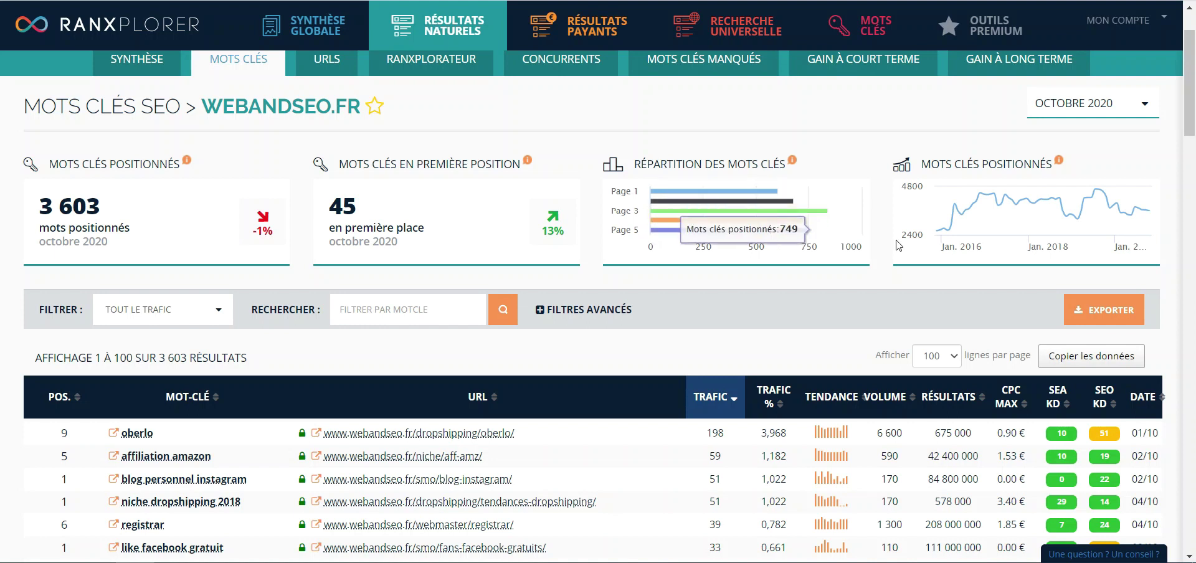
mouse_move(976, 198)
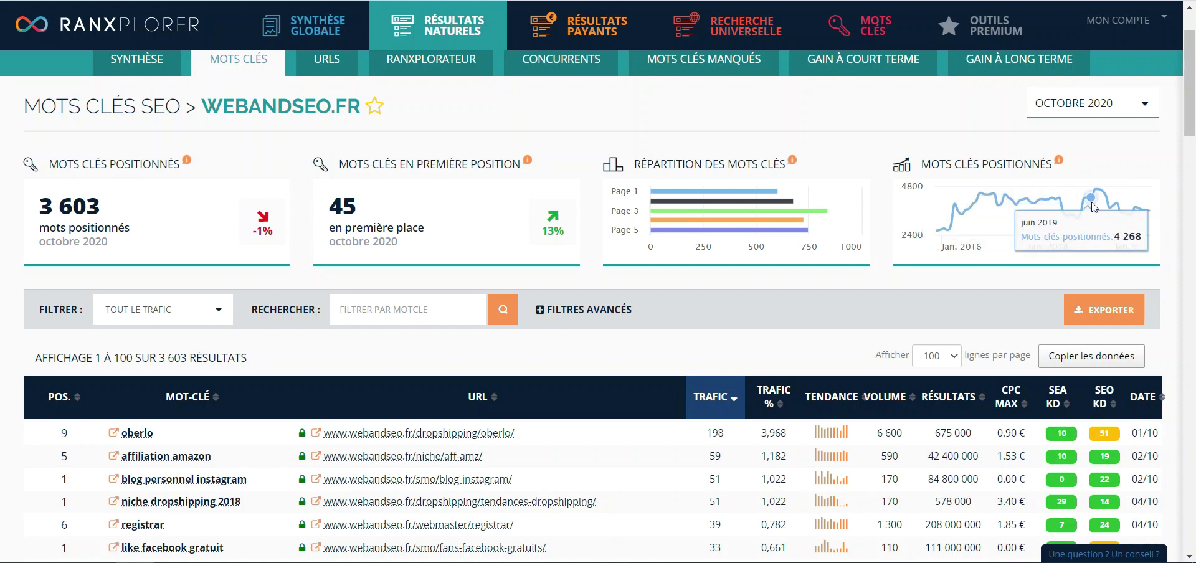
Step: Review the position, ranking URL, traffic and traffic percentage of the keyword "oberlo" in the keywords table
left_click_drag(1194, 77, 1193, 120)
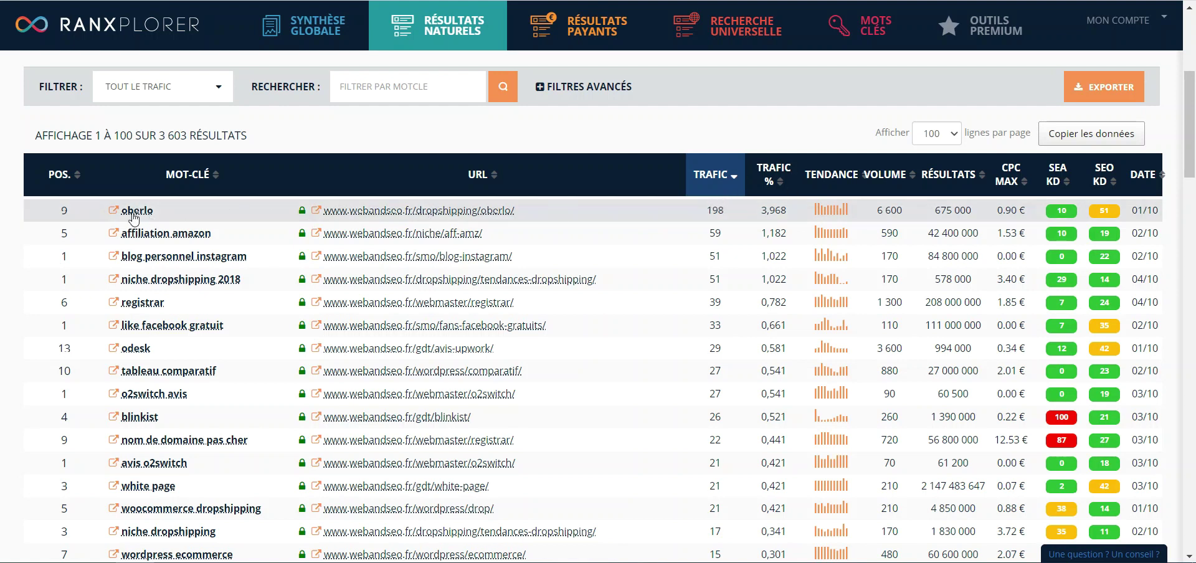
left_click_drag(67, 214, 63, 216)
left_click_drag(526, 210, 339, 212)
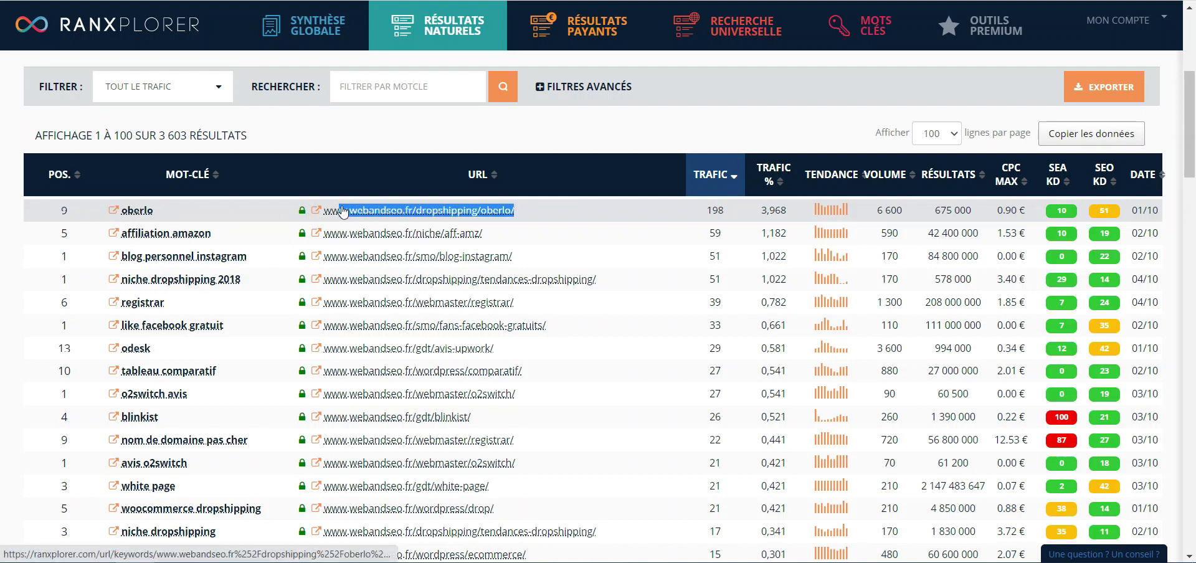
left_click_drag(733, 219, 712, 210)
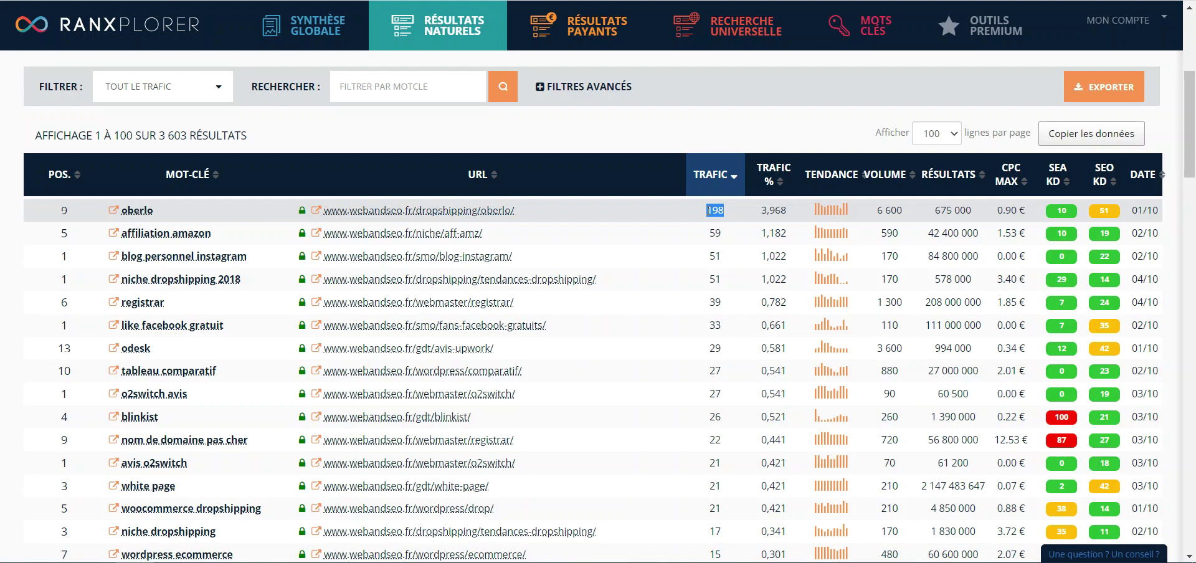
double_click(730, 212)
left_click(727, 212)
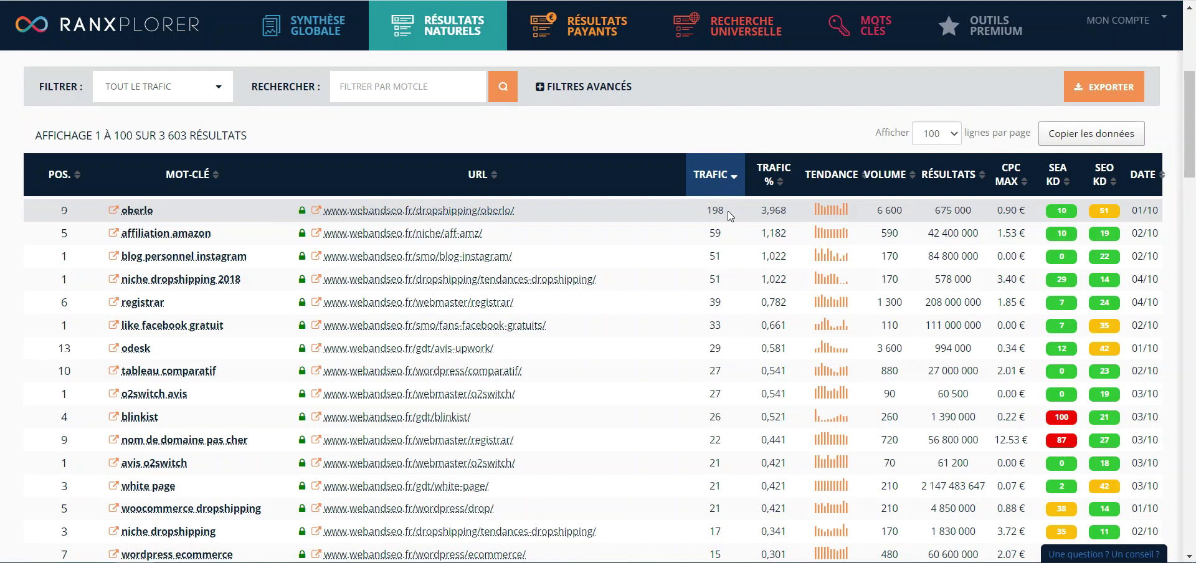
double_click(773, 210)
left_click(762, 211)
Step: Review the search volume, number of results and maximum CPC of the keyword "oberlo"
left_click_drag(915, 213, 981, 216)
left_click(879, 214)
left_click(879, 214)
left_click(971, 213)
mouse_move(1021, 214)
left_mouse_down()
mouse_move(990, 216)
mouse_move(1004, 211)
left_mouse_up()
left_click(1012, 219)
left_click(1021, 212)
Step: Examine the SEA KD score of the keyword "blinkist" and read the explanation of the SEO KD column
left_click_drag(1070, 422, 1063, 417)
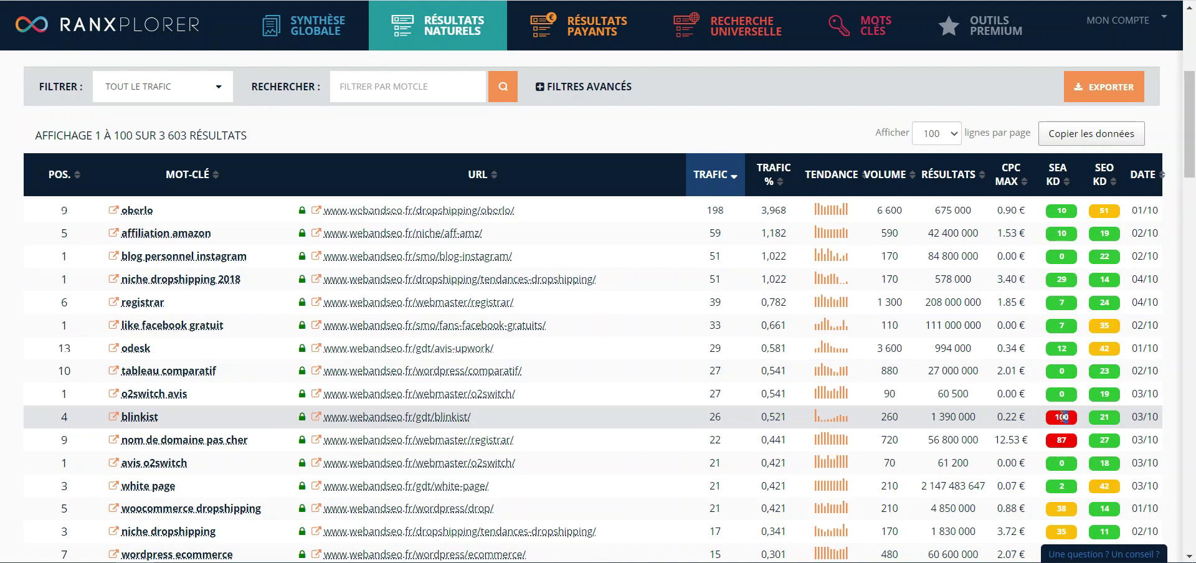
left_click(1065, 421)
left_click_drag(1072, 422, 1062, 417)
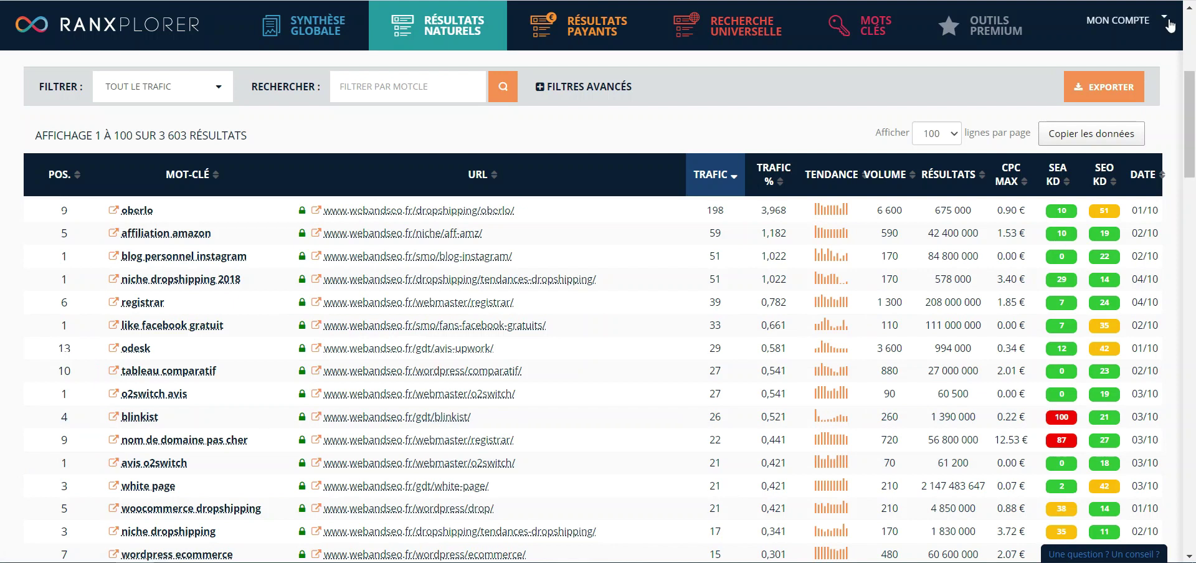
mouse_move(1115, 178)
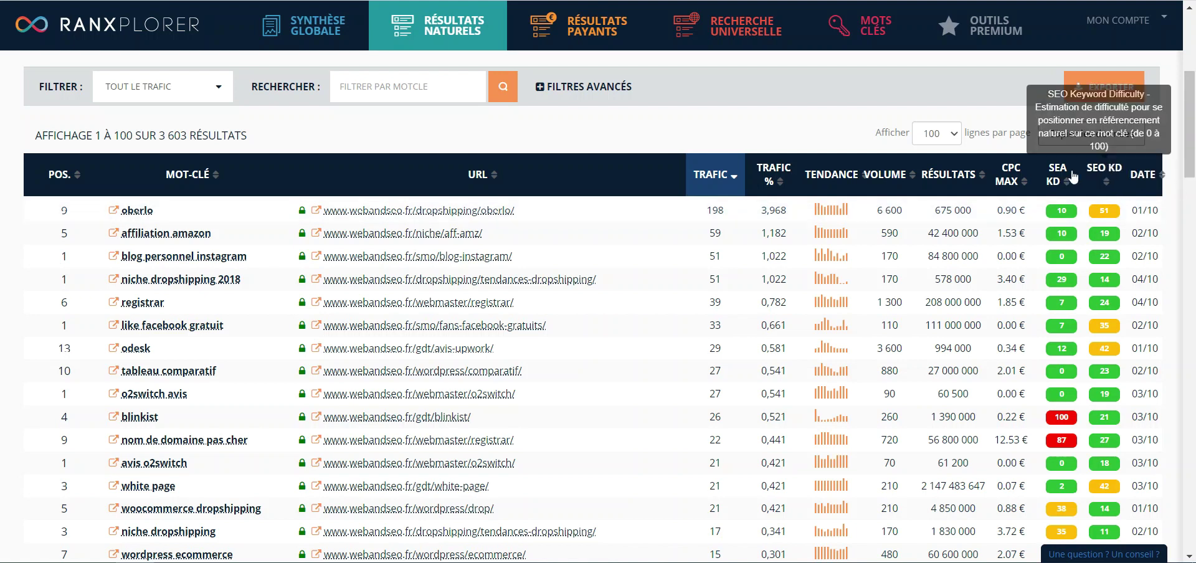
mouse_move(1101, 174)
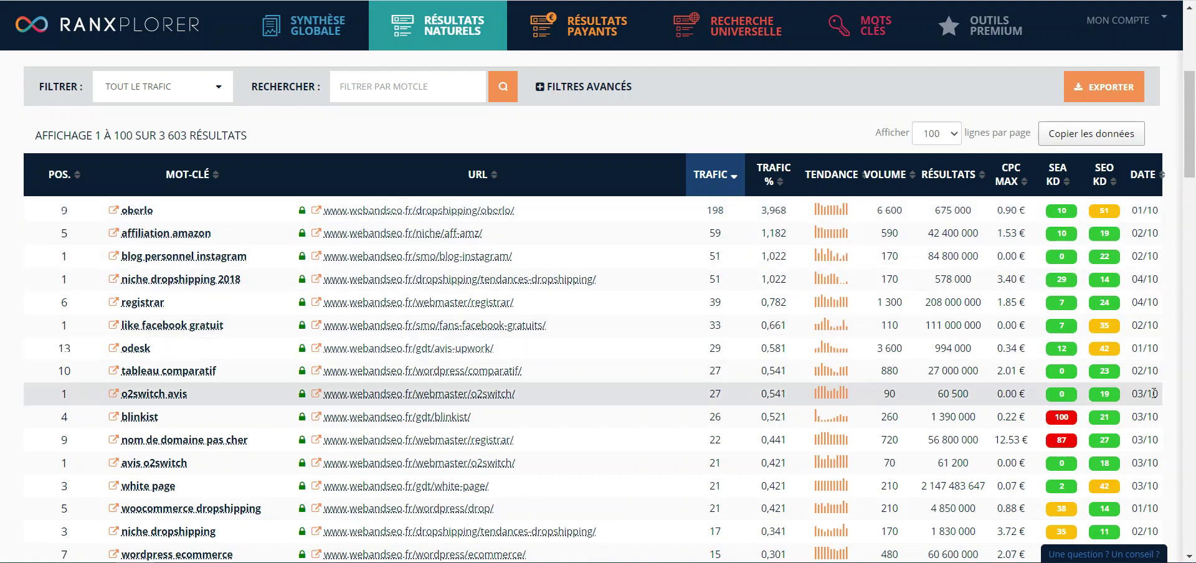
Step: Skim the keywords report once more and open the report of ranking URLs for webandseo.fr
left_click_drag(1194, 140, 1194, 62)
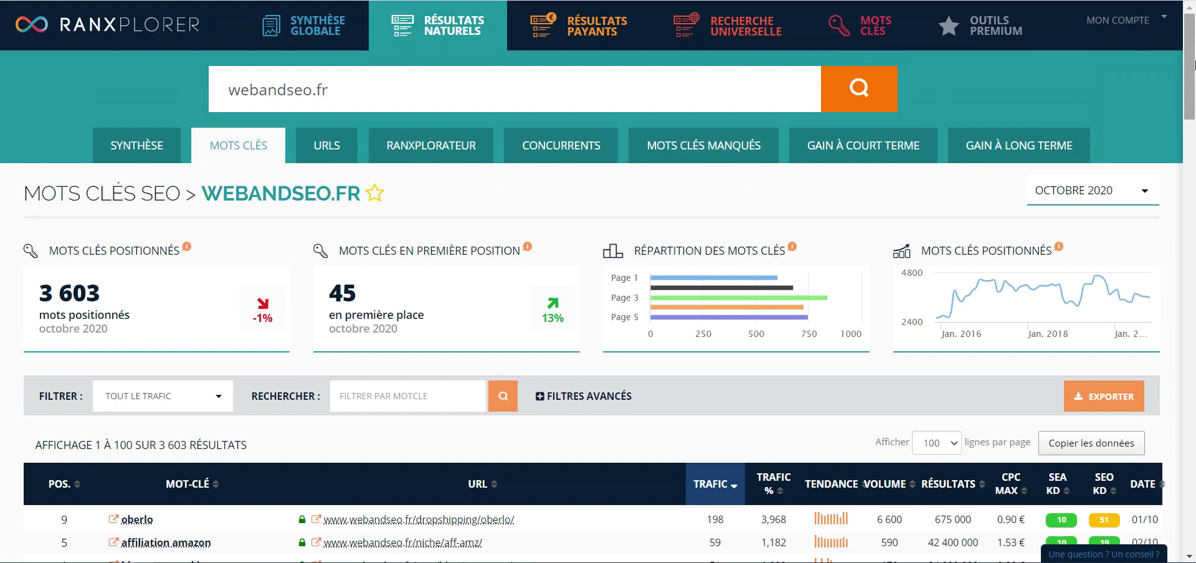
left_click_drag(1194, 63, 1195, 109)
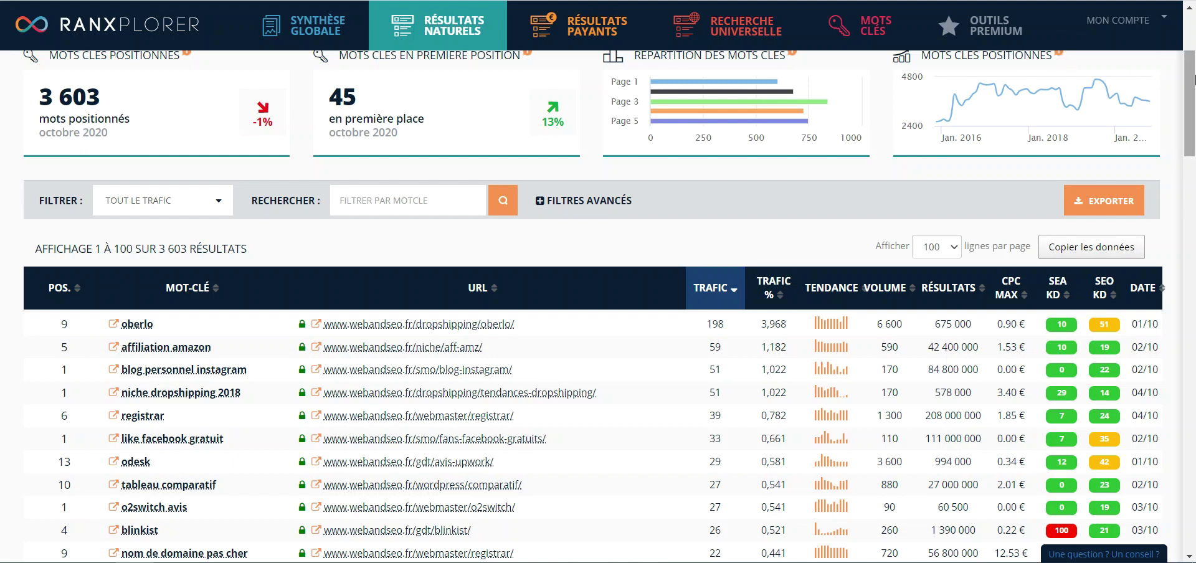
left_click_drag(1193, 91, 1192, 123)
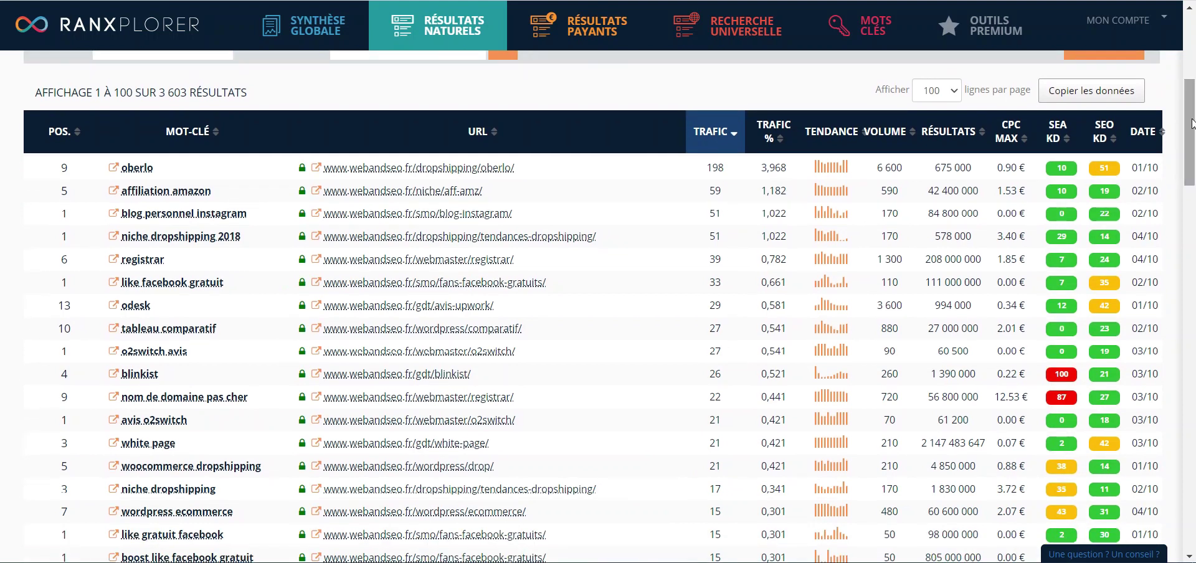
left_click_drag(1193, 123, 1193, 57)
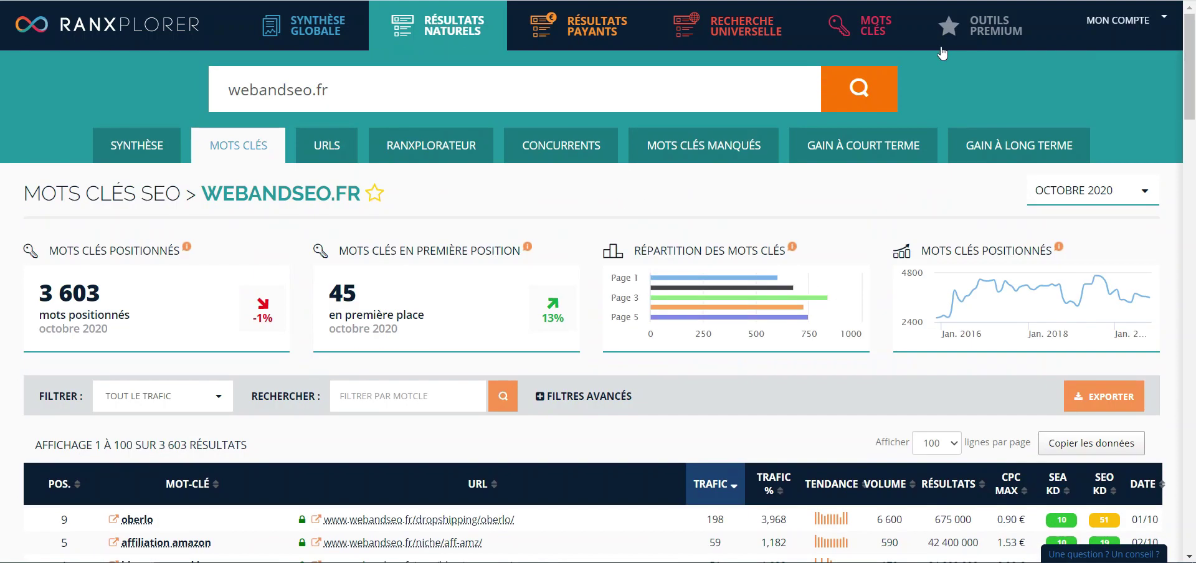
left_click(330, 146)
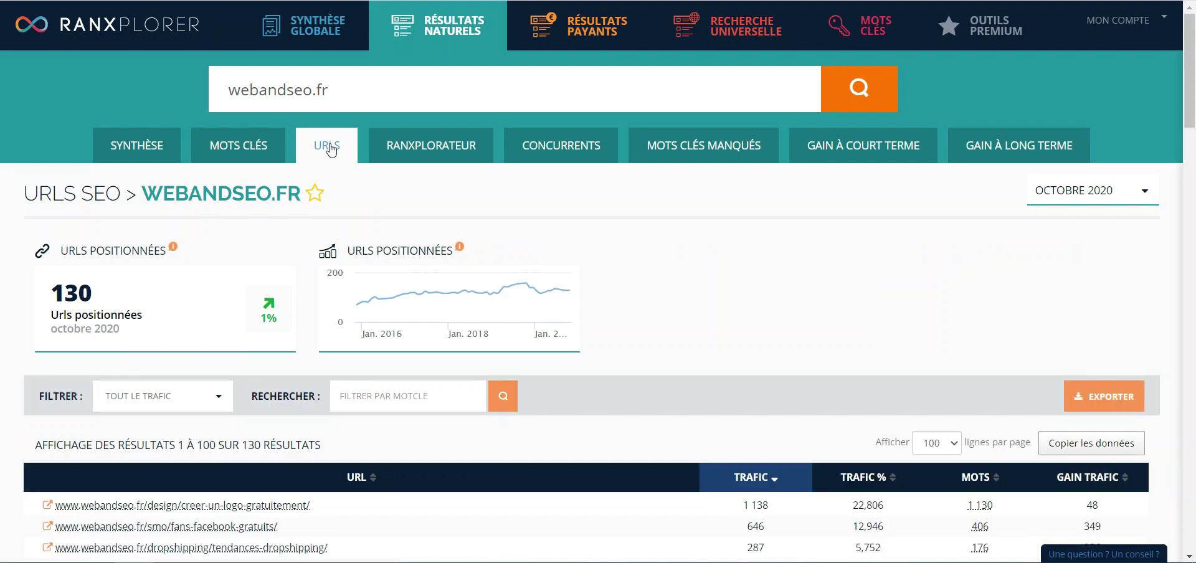
Step: Review the traffic of the top-ranking URLs, starting with /design/creer-un-logo-gratuitement/ and /smo/fans-facebook-gratuits/
left_click_drag(1189, 70, 1189, 123)
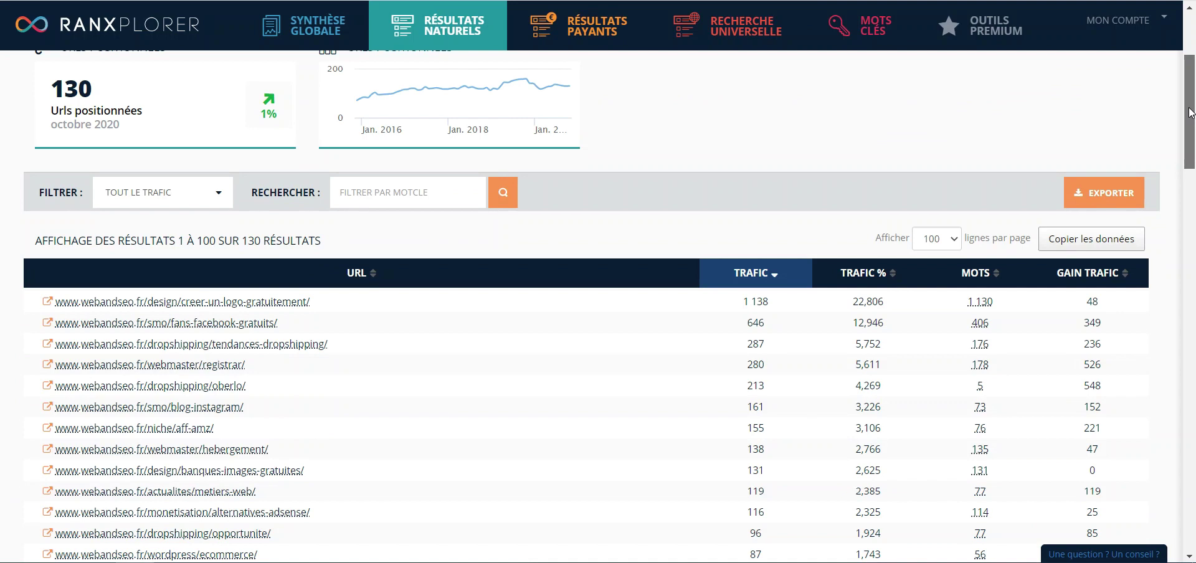
left_click_drag(778, 255, 729, 259)
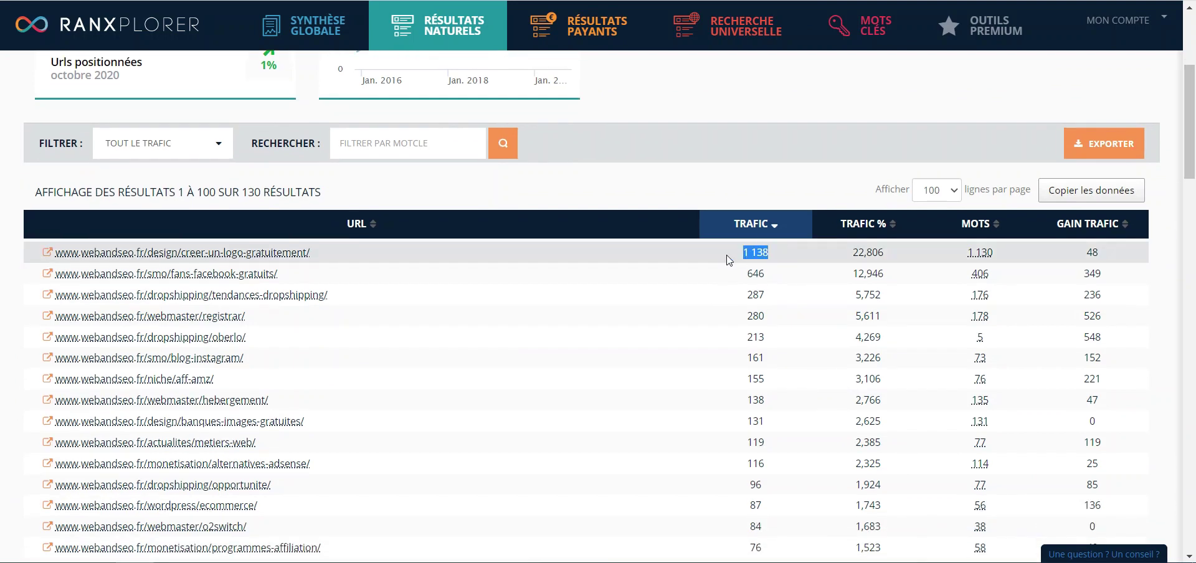
left_click(771, 272)
left_click_drag(772, 253, 728, 255)
left_click(731, 257)
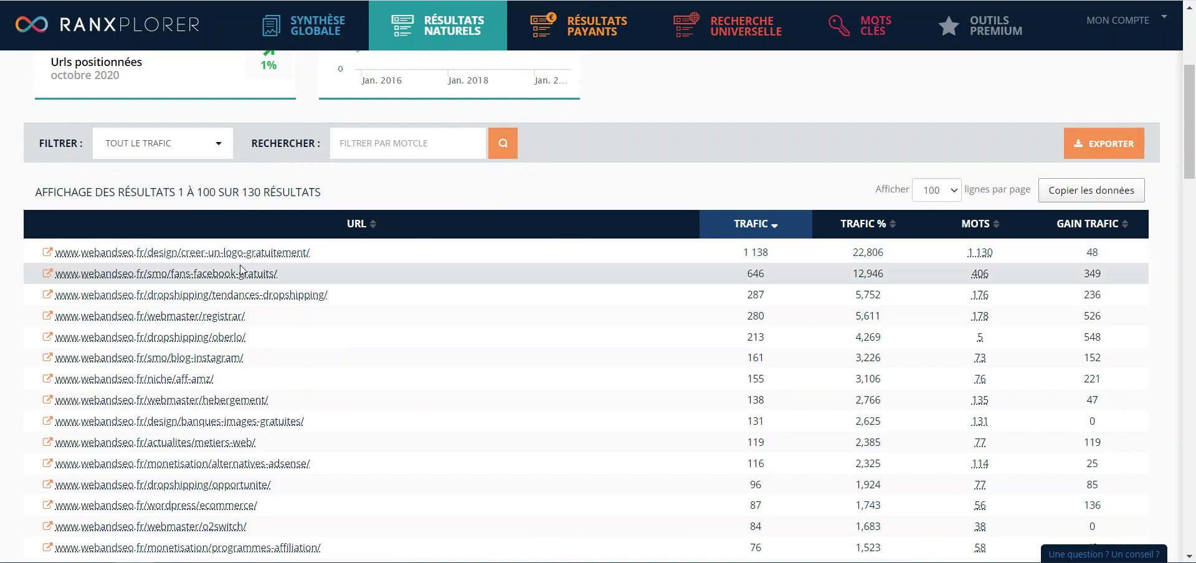
left_click_drag(299, 273, 336, 293)
left_click(395, 270)
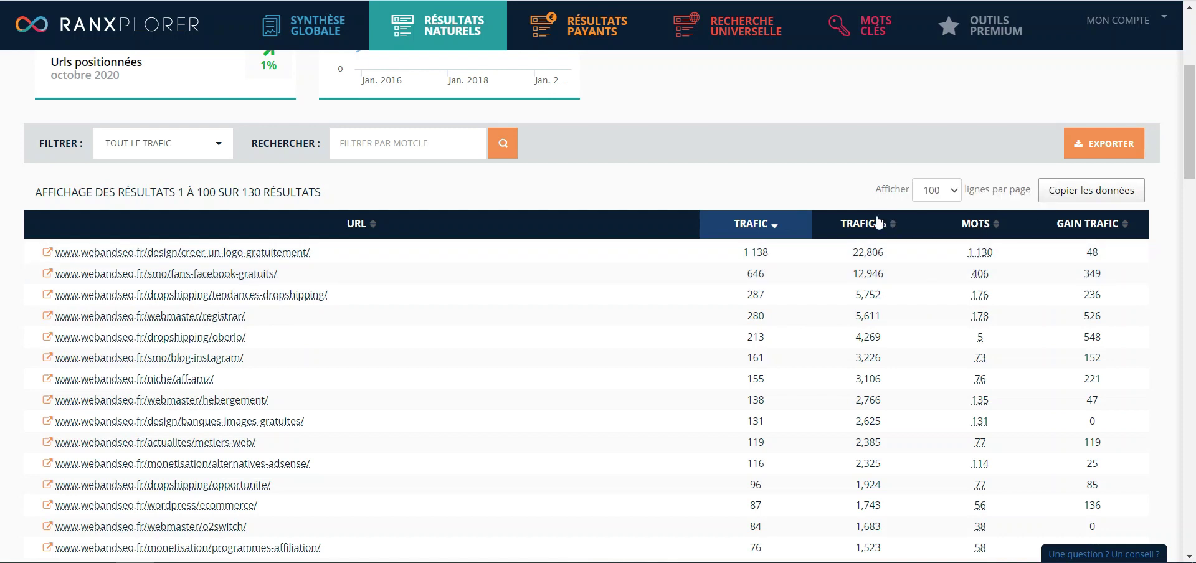
Step: Examine the traffic percentage and the number of keywords of the URL /design/creer-un-logo-gratuitement/
double_click(870, 252)
left_click(867, 253)
double_click(871, 252)
left_click(990, 256)
left_click_drag(1004, 254, 962, 253)
left_click(962, 252)
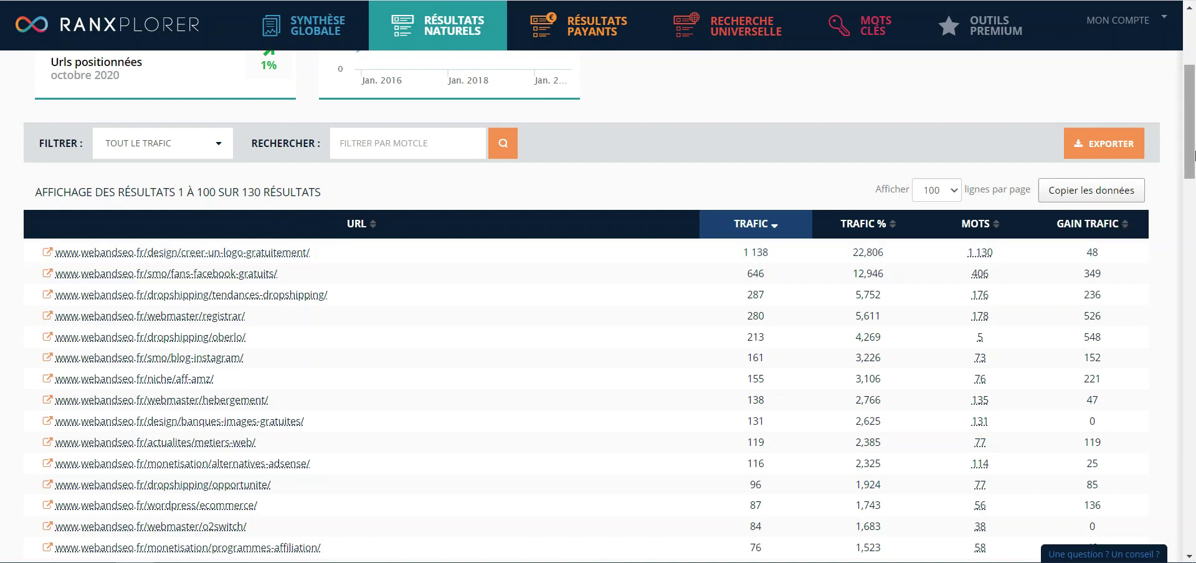
Step: Filter the ranking URLs by "dropshipping" and look through the matching pages
scroll(1190, 226, "down", 5)
left_click_drag(1191, 226, 1179, 114)
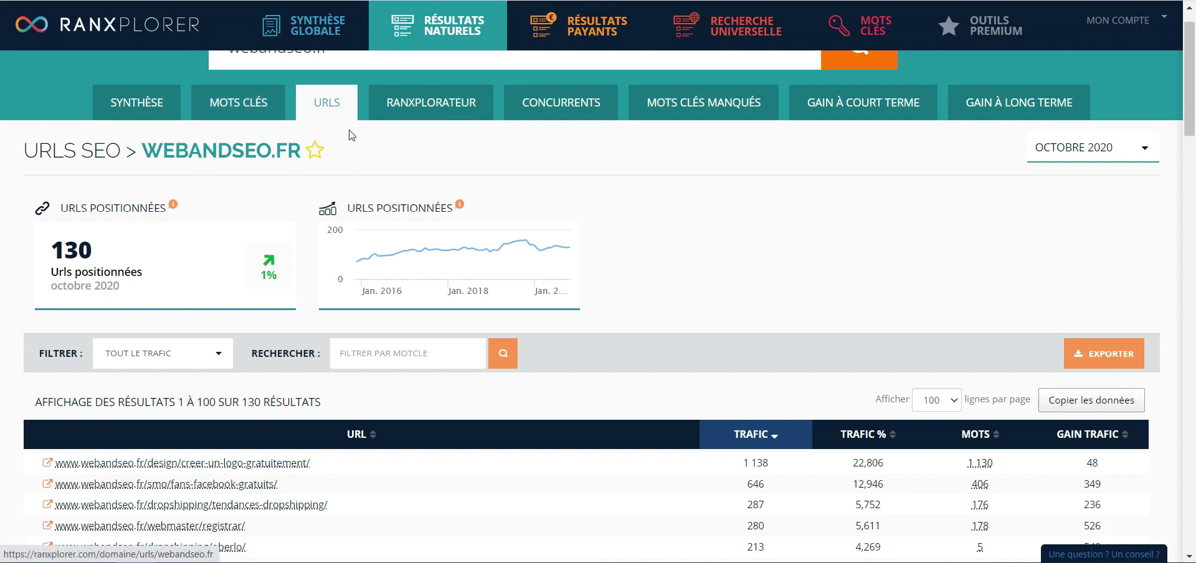
left_click(426, 355)
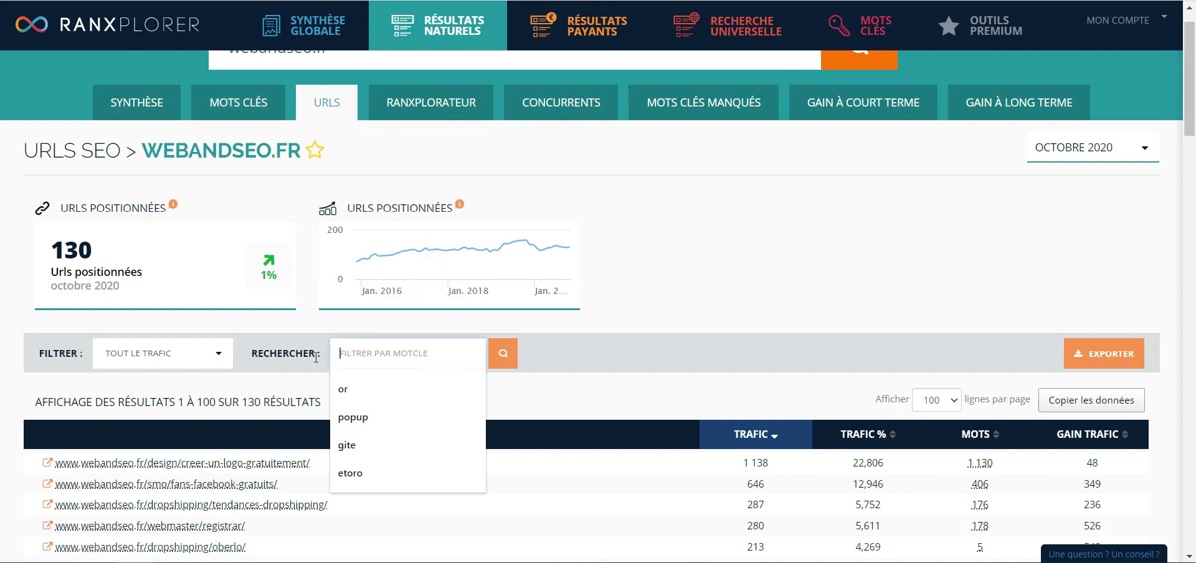
left_click(692, 285)
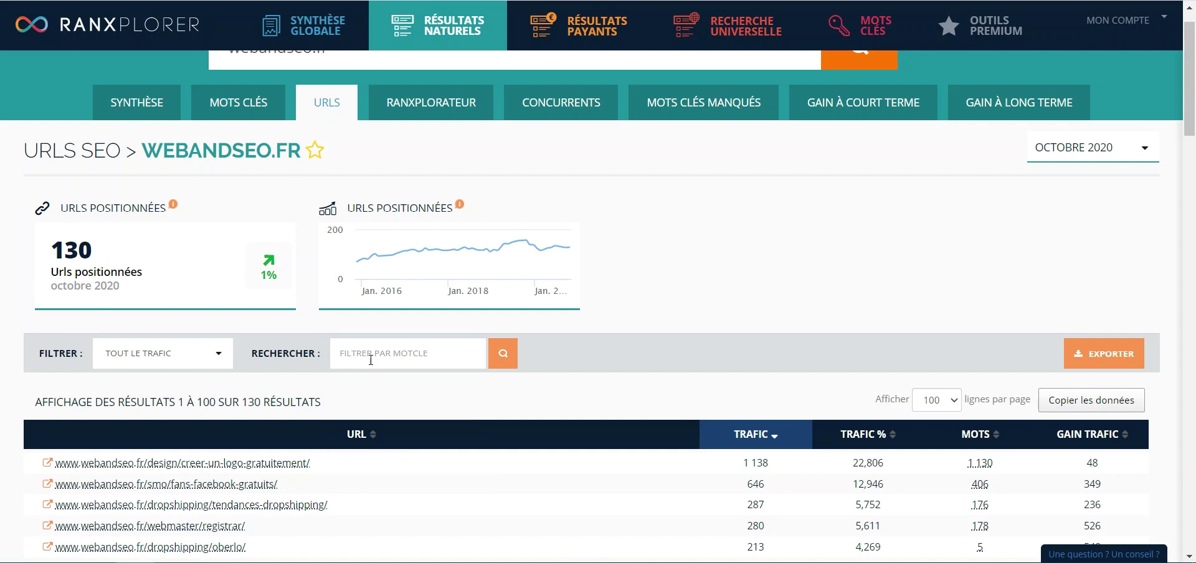
left_click(373, 357)
type("dropsh")
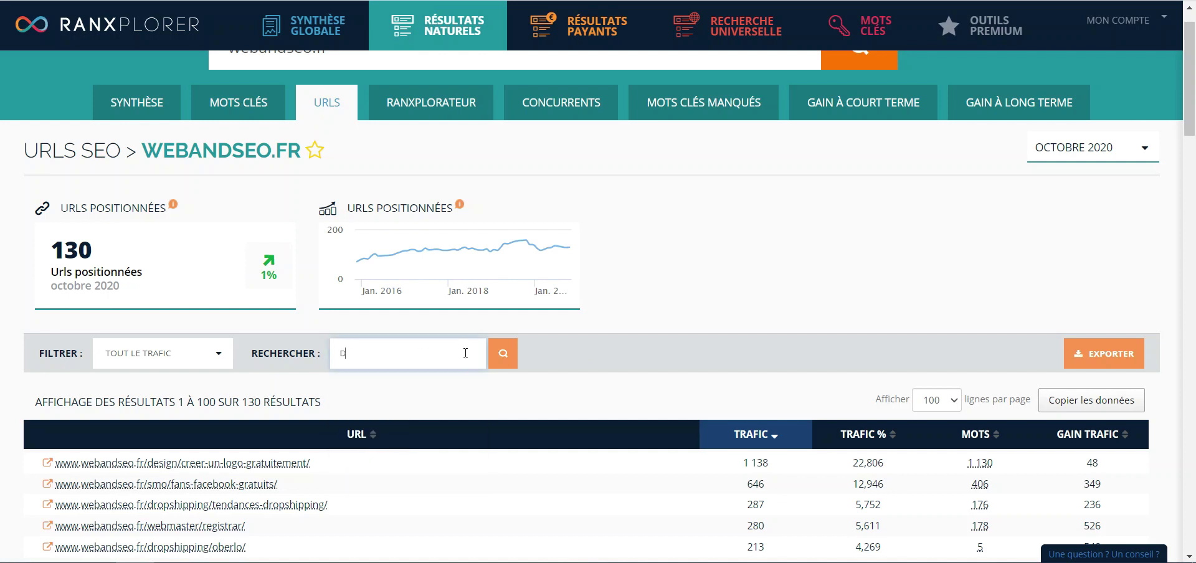
type("ipping")
left_click(505, 354)
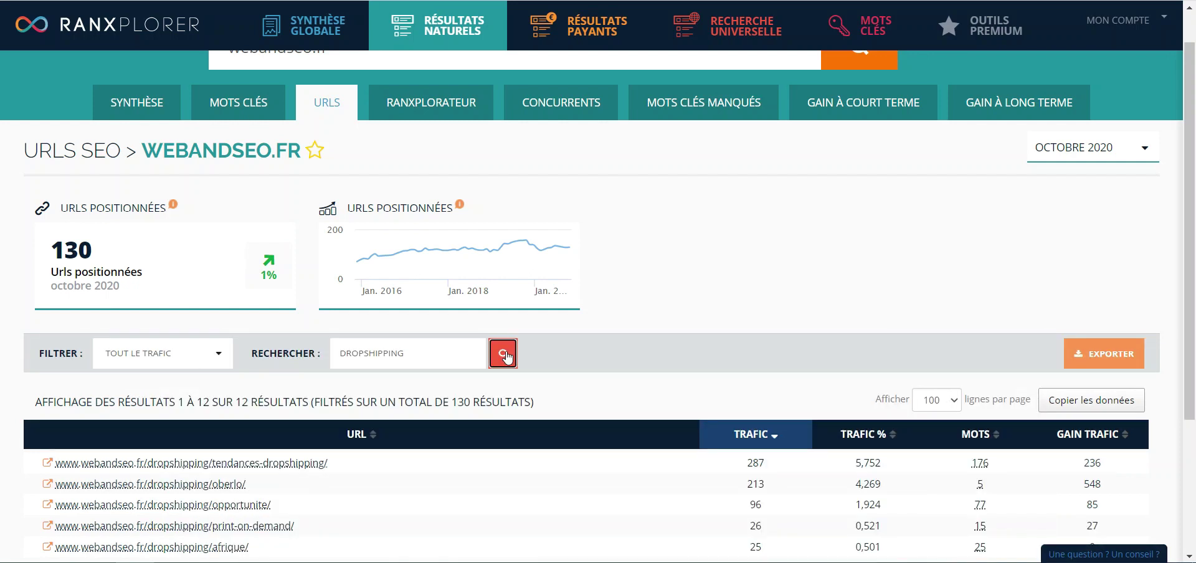
scroll(1193, 272, "down", 1)
scroll(1193, 272, "down", 3)
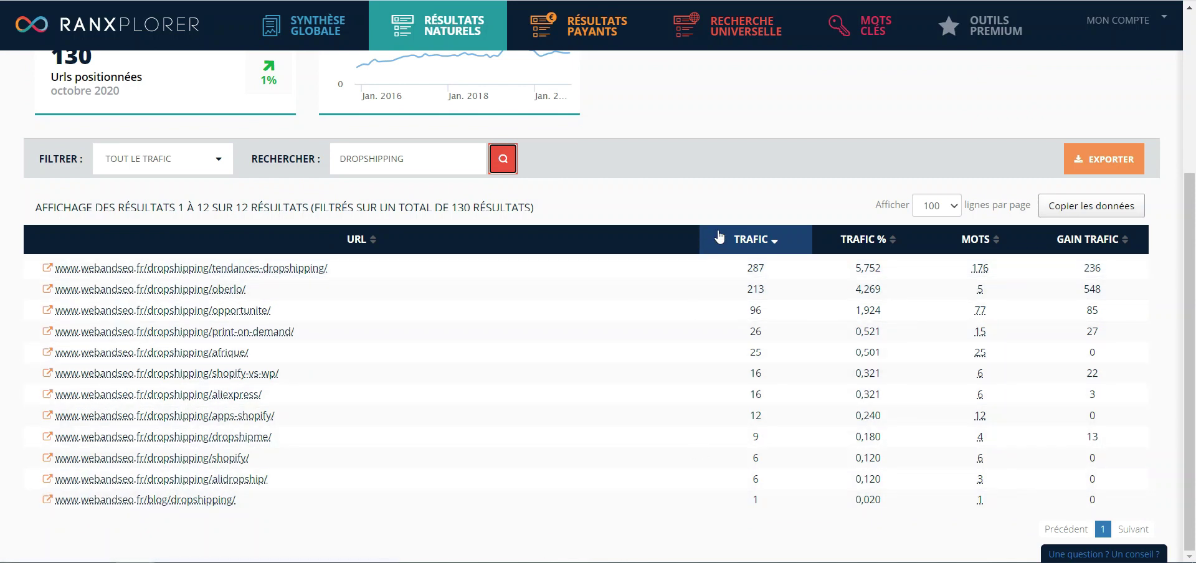
Step: Return to the organic keywords report and filter its keywords by "affiliation"
scroll(534, 203, "up", 5)
left_click(237, 150)
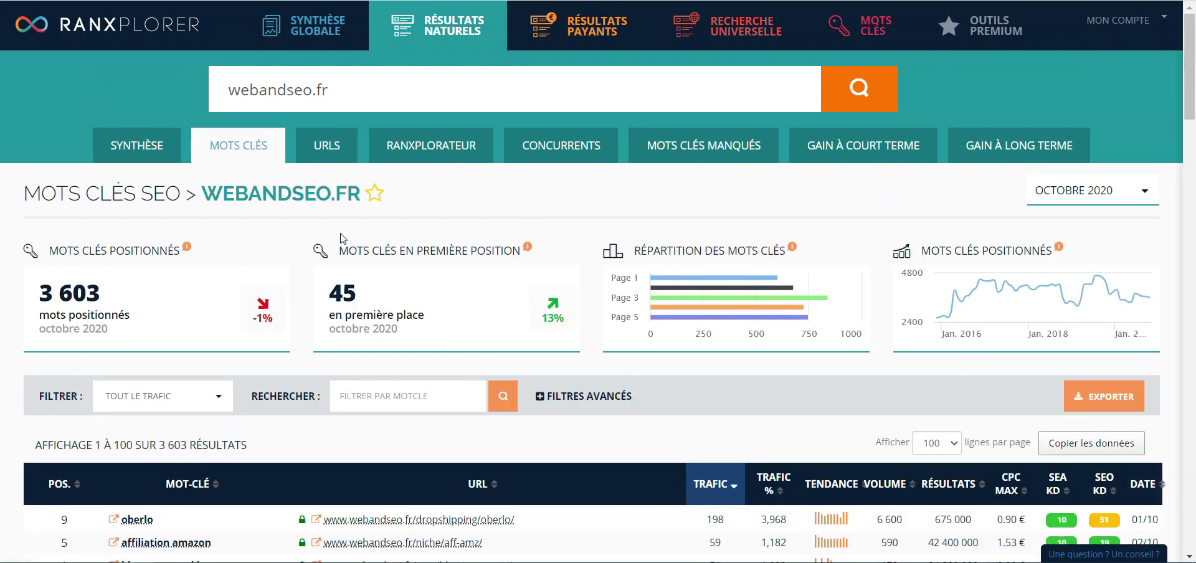
scroll(339, 275, "down", 2)
left_click(420, 268)
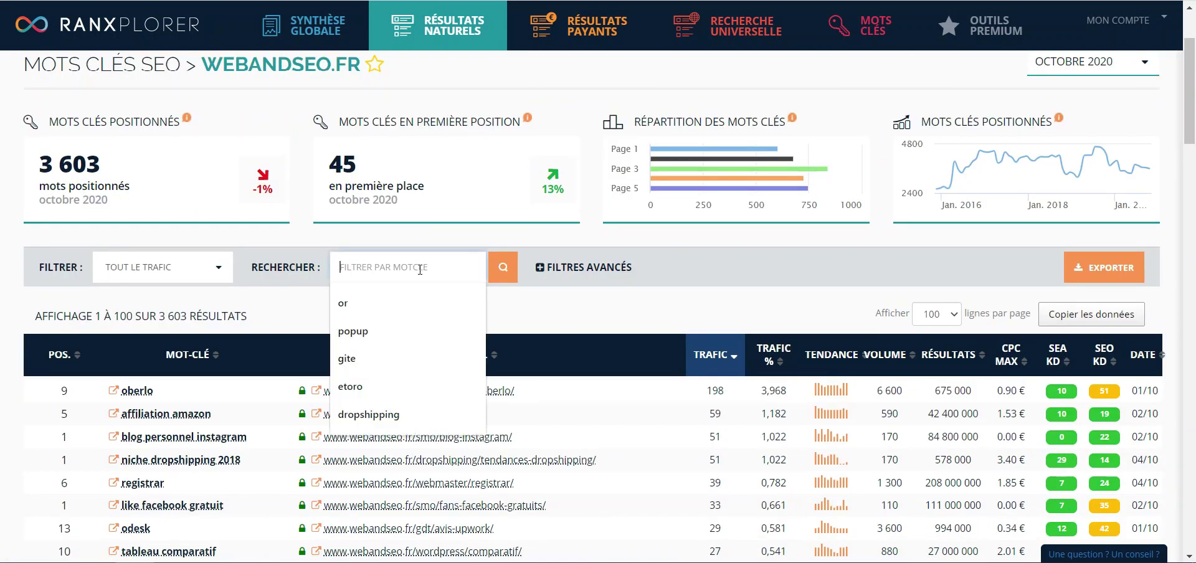
type("affiliation")
key("Return")
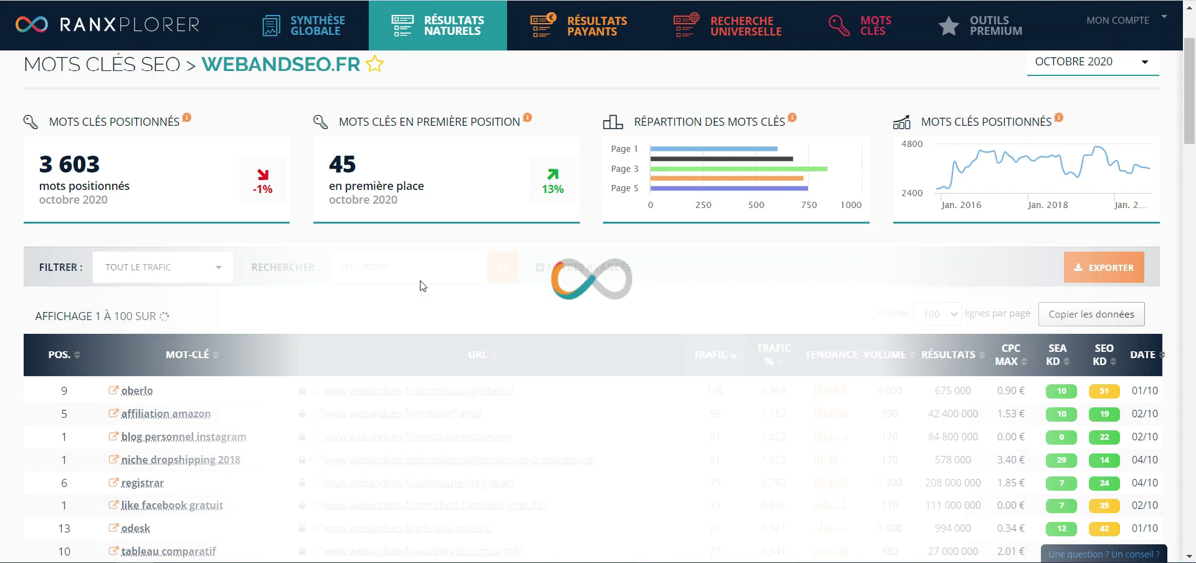
scroll(1192, 128, "down", 1)
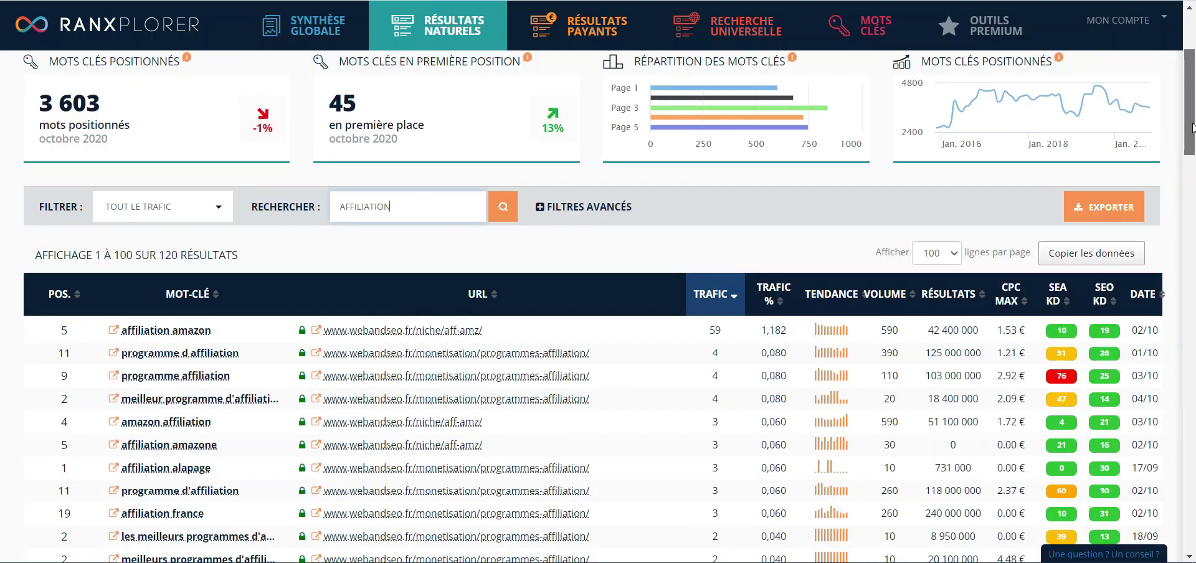
scroll(1192, 128, "down", 1)
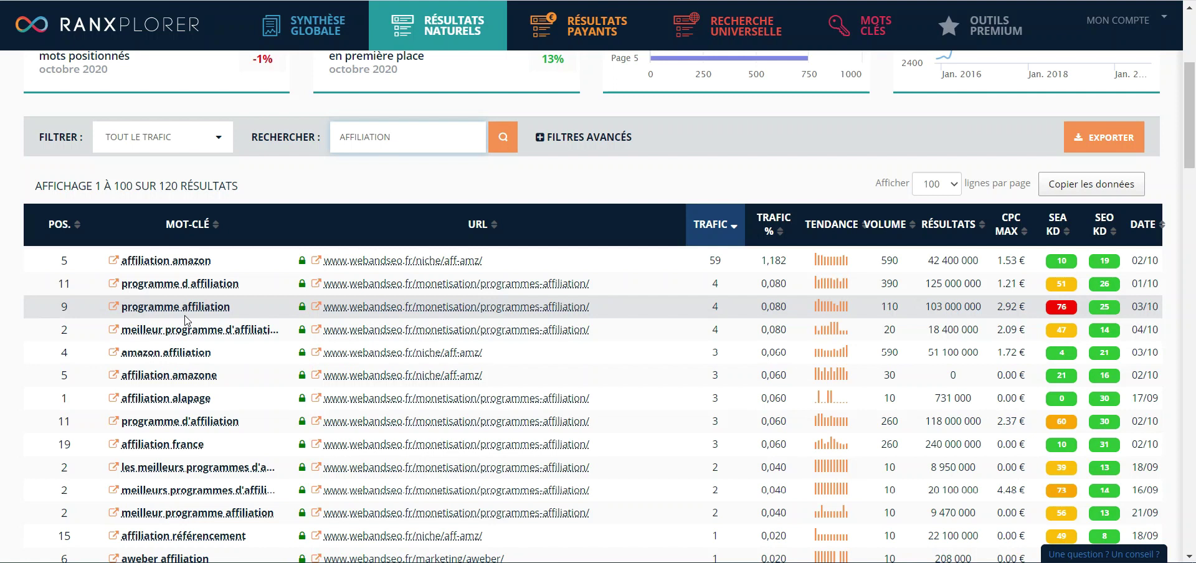
Step: Check the position of the keyword "programme affiliation" in the filtered keywords table
left_click_drag(230, 307, 147, 295)
left_click(163, 306)
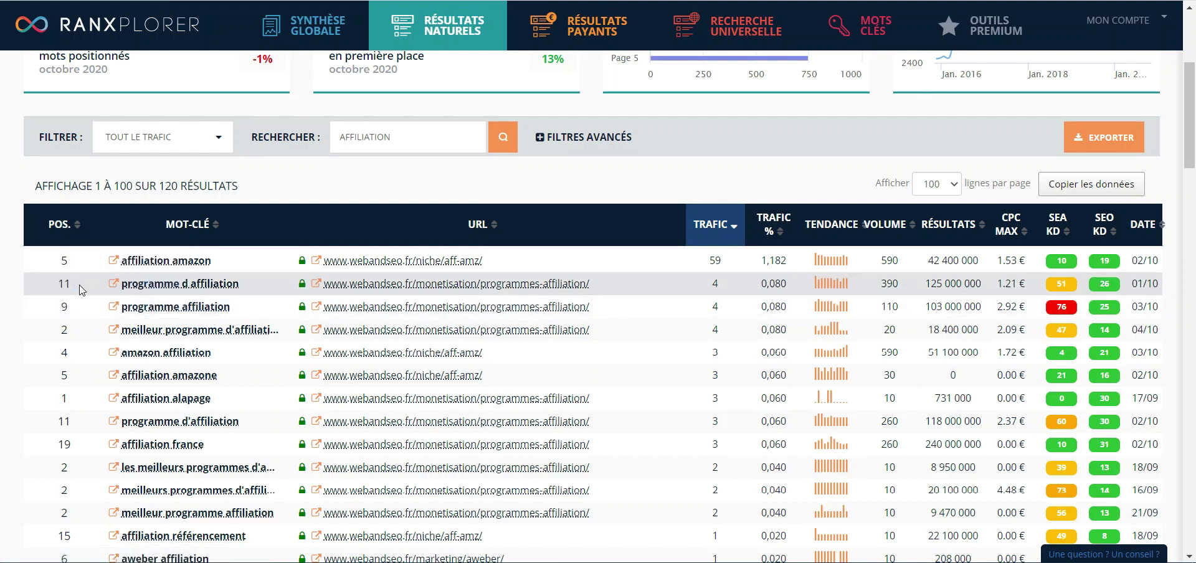
mouse_move(68, 304)
left_mouse_down()
mouse_move(62, 285)
mouse_move(73, 302)
left_mouse_up()
double_click(63, 307)
Step: Apply an advanced filter with a minimum search volume to the "affiliation" keywords and review the matching keywords
scroll(638, 304, "up", 2)
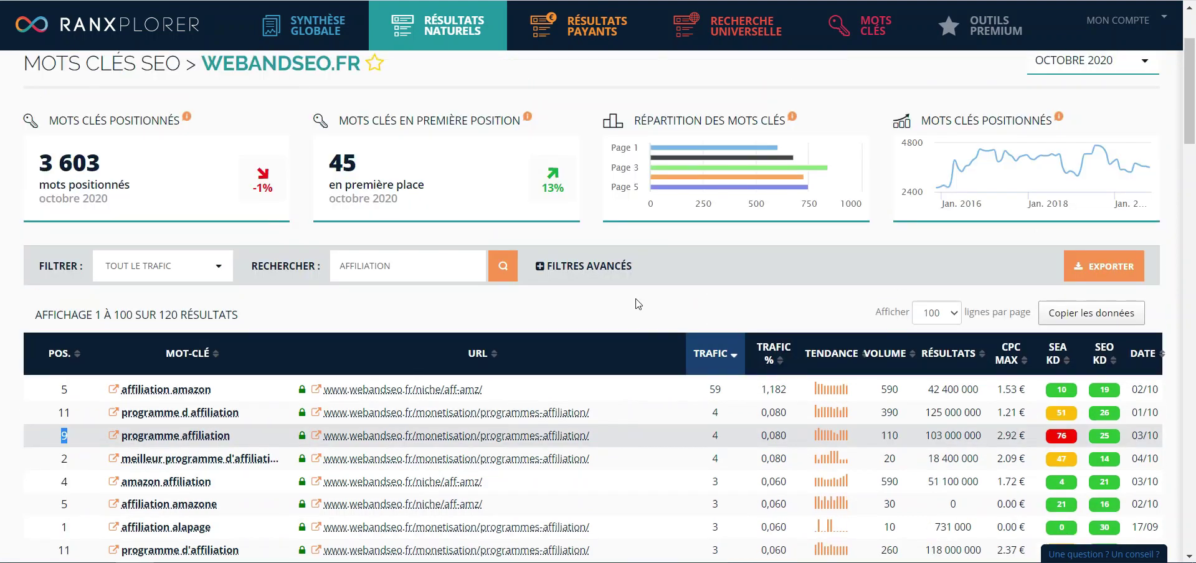
scroll(638, 304, "up", 2)
left_click(589, 395)
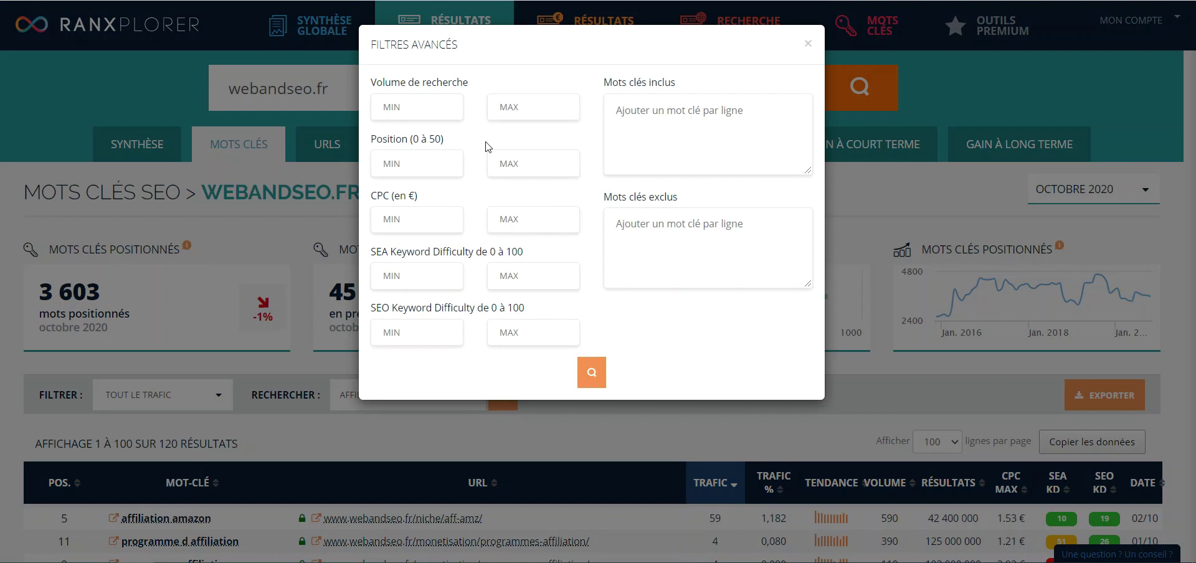
left_click(430, 111)
type("2002")
left_click(589, 374)
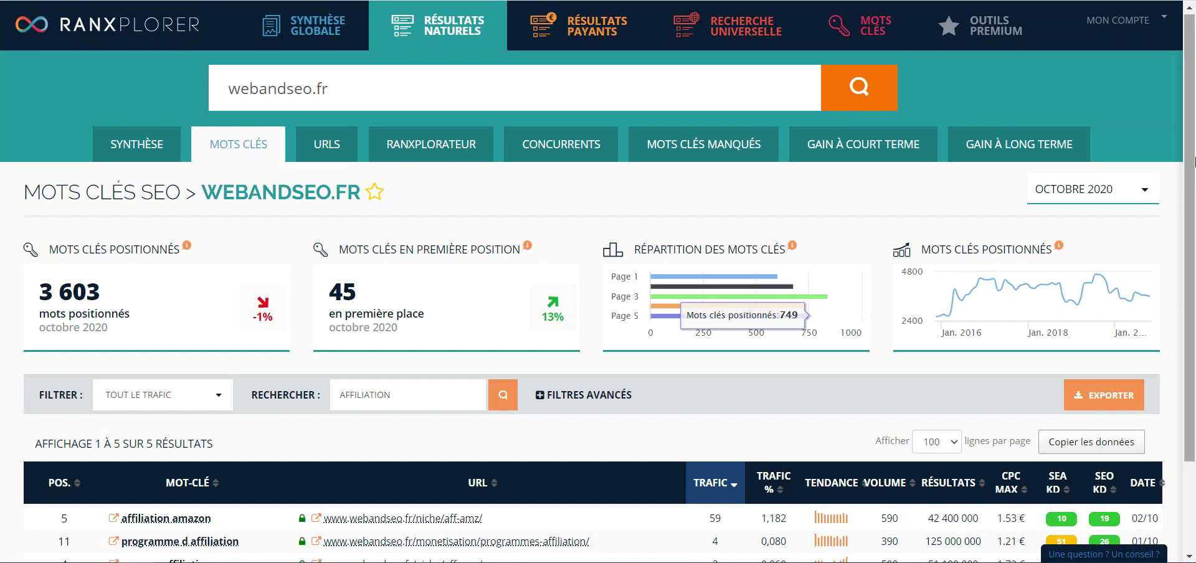
scroll(498, 399, "down", 2)
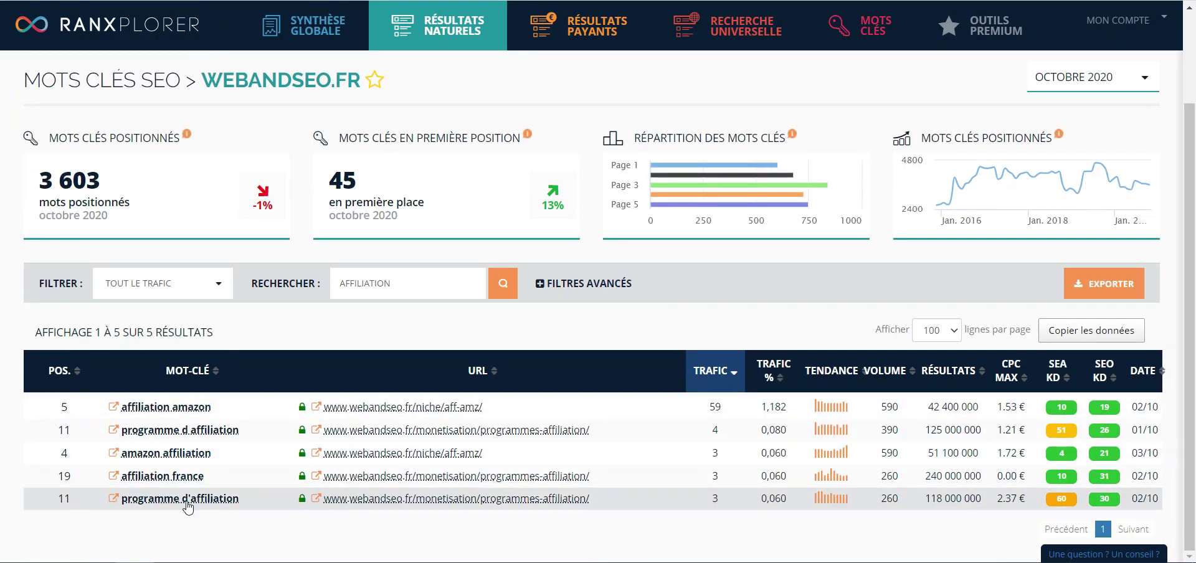
Step: Open the Ranxplorateur subdomain tree of webandseo.fr and review the figures of each subdomain
scroll(519, 397, "up", 2)
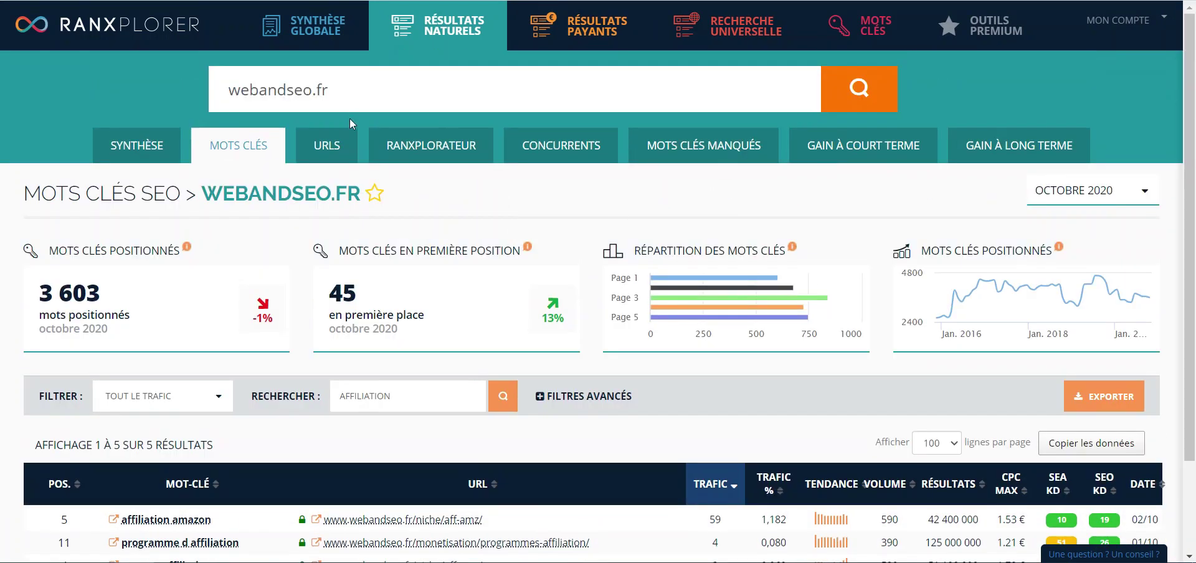
left_click(438, 145)
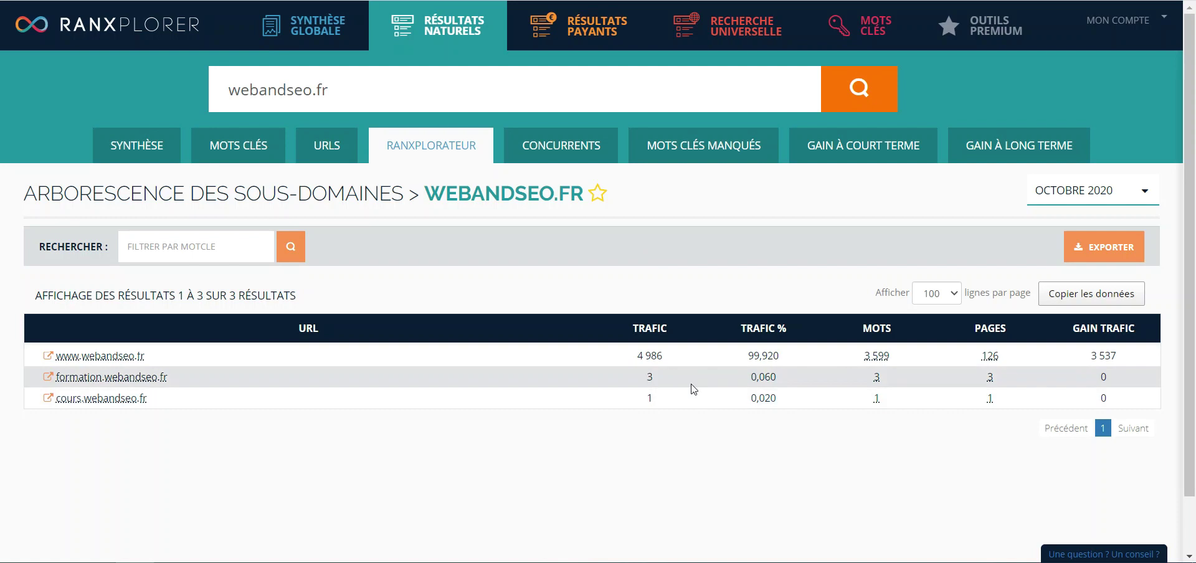
left_click(626, 394)
Step: Open the competitor analysis of webandseo.fr and examine the competition history chart of estimated traffic
left_click(566, 148)
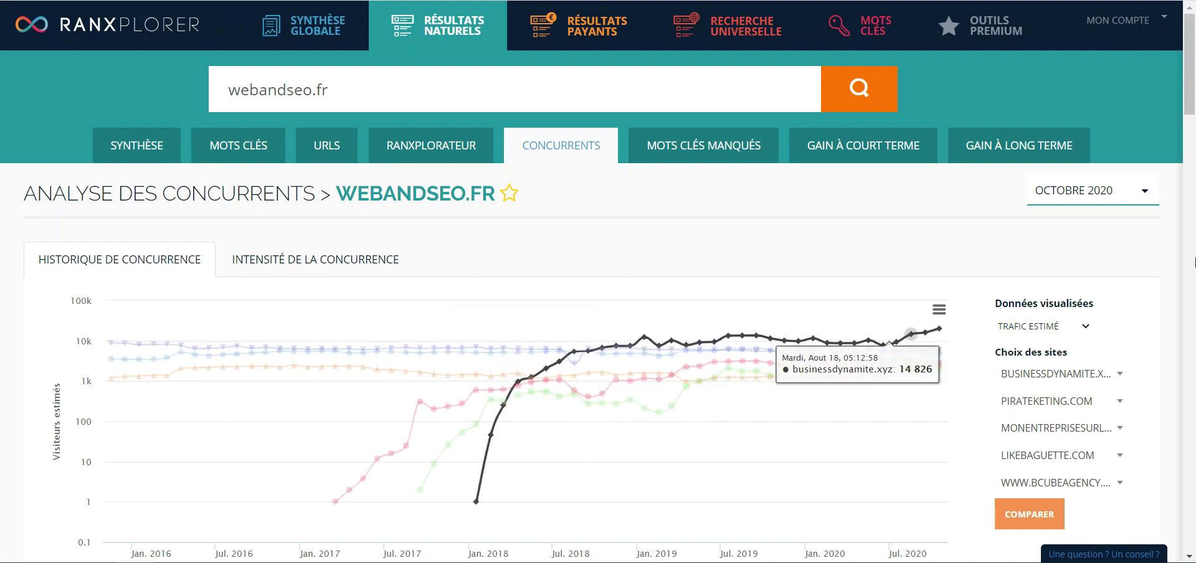
left_click_drag(1193, 87, 1194, 106)
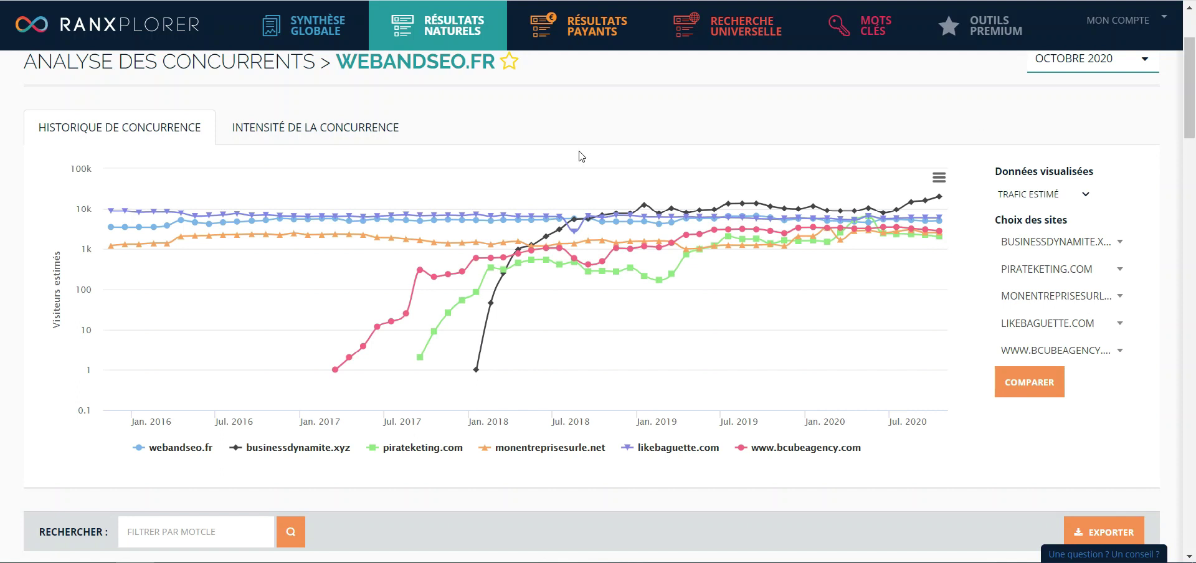
scroll(1194, 114, "down", 1)
Step: Read the explanation of the competition level column and review the competitors table, including the level of pirateketing.com
left_click_drag(1194, 114, 1194, 156)
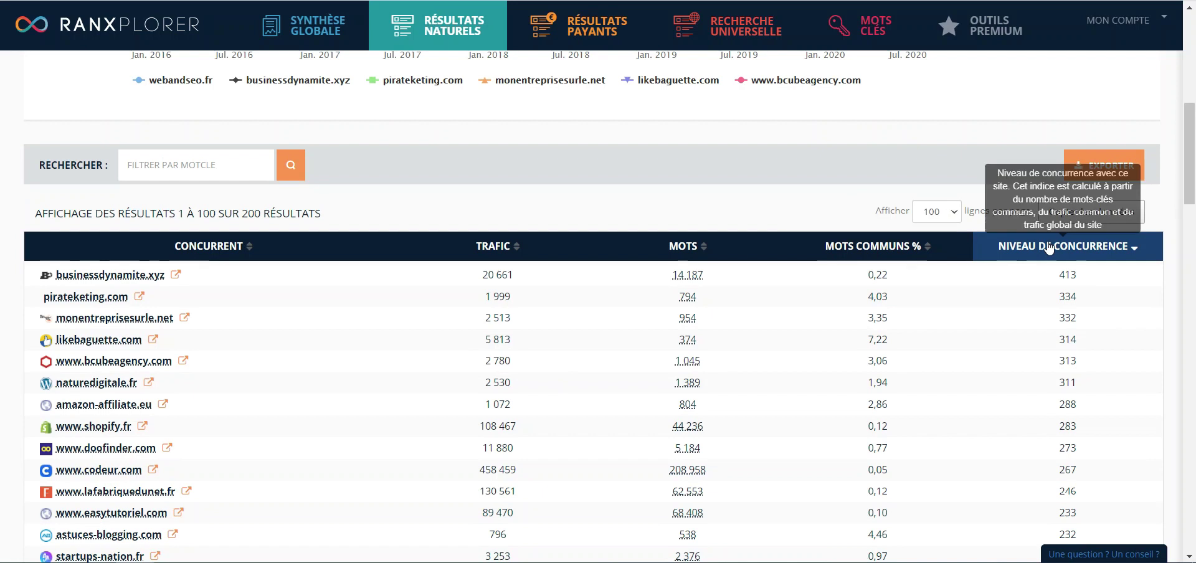
left_click_drag(1076, 298, 1053, 295)
left_click(1053, 295)
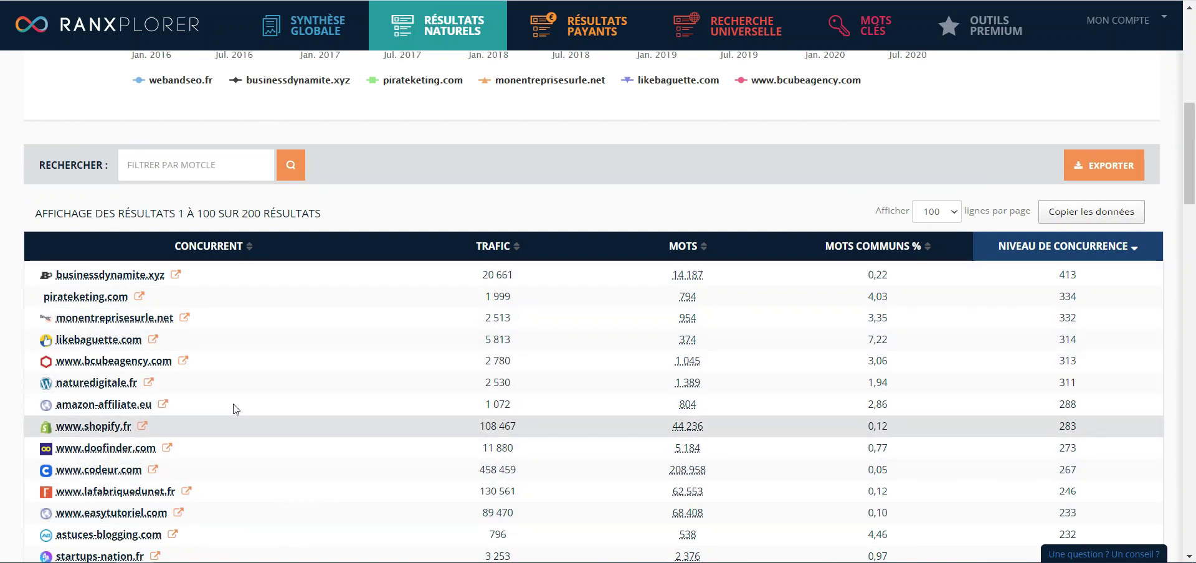
scroll(312, 436, "down", 2)
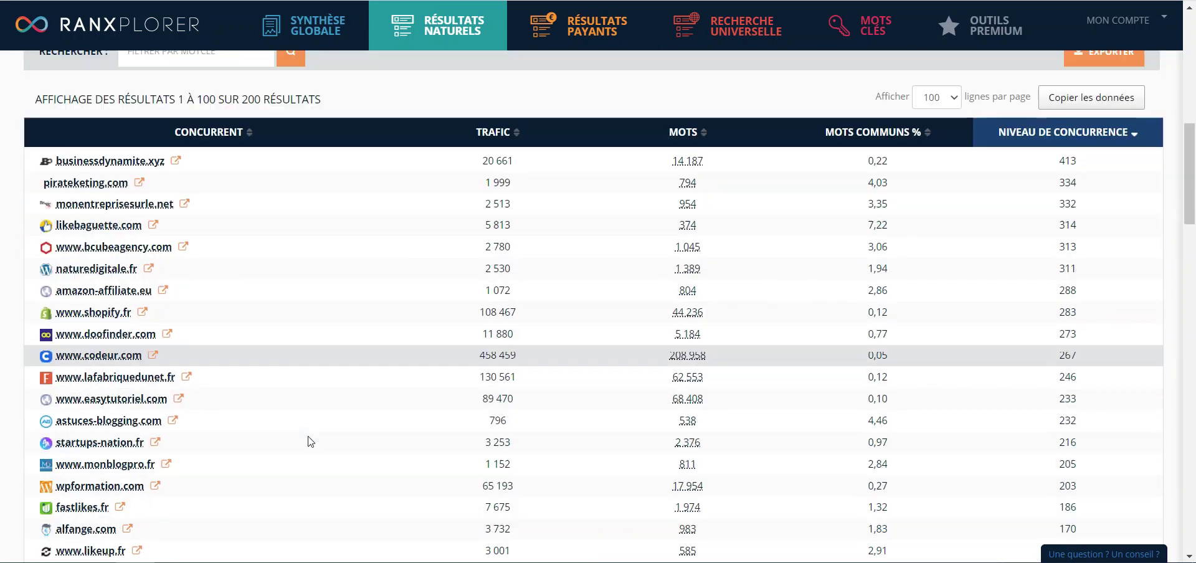
scroll(1193, 193, "up", 1)
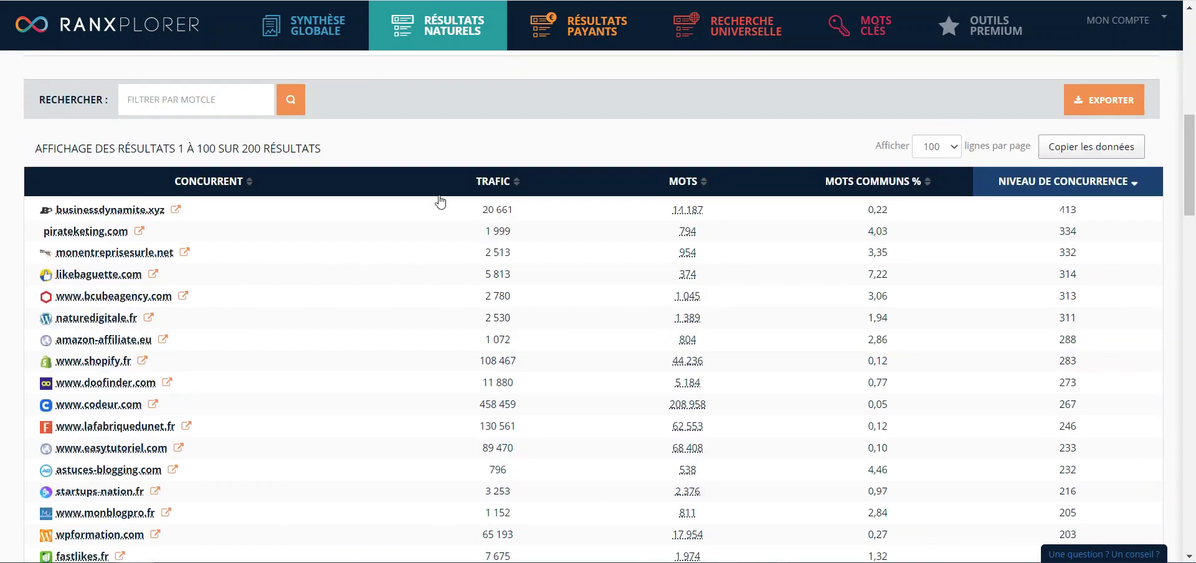
left_click_drag(1188, 137, 1187, 35)
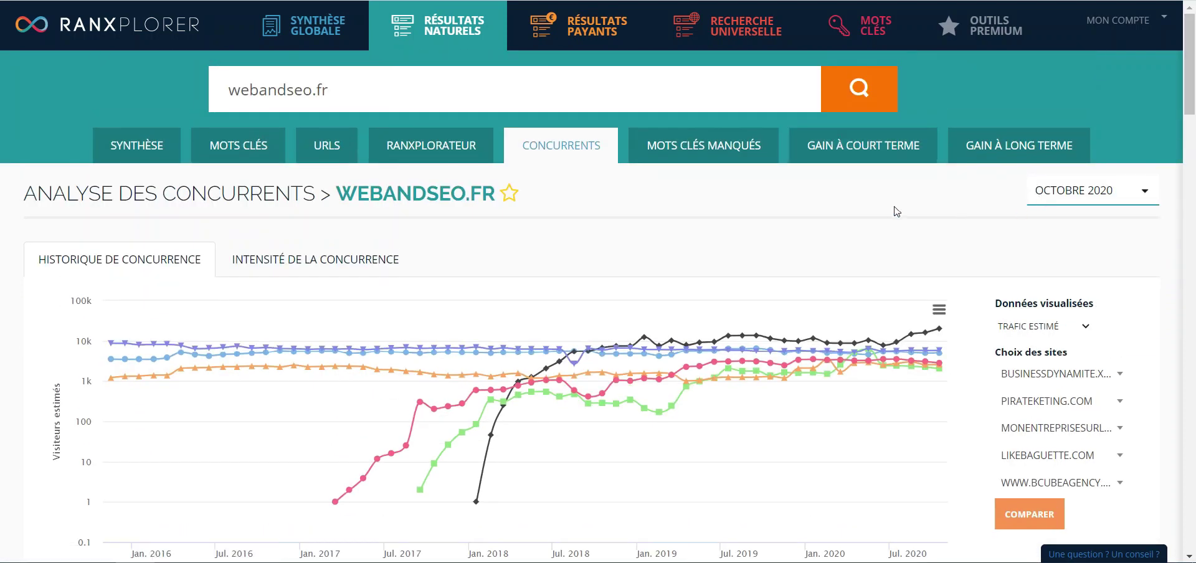
Step: Examine the competition intensity chart of webandseo.fr, including the figures of businessdynamite.xyz
scroll(810, 199, "down", 2)
left_click(294, 132)
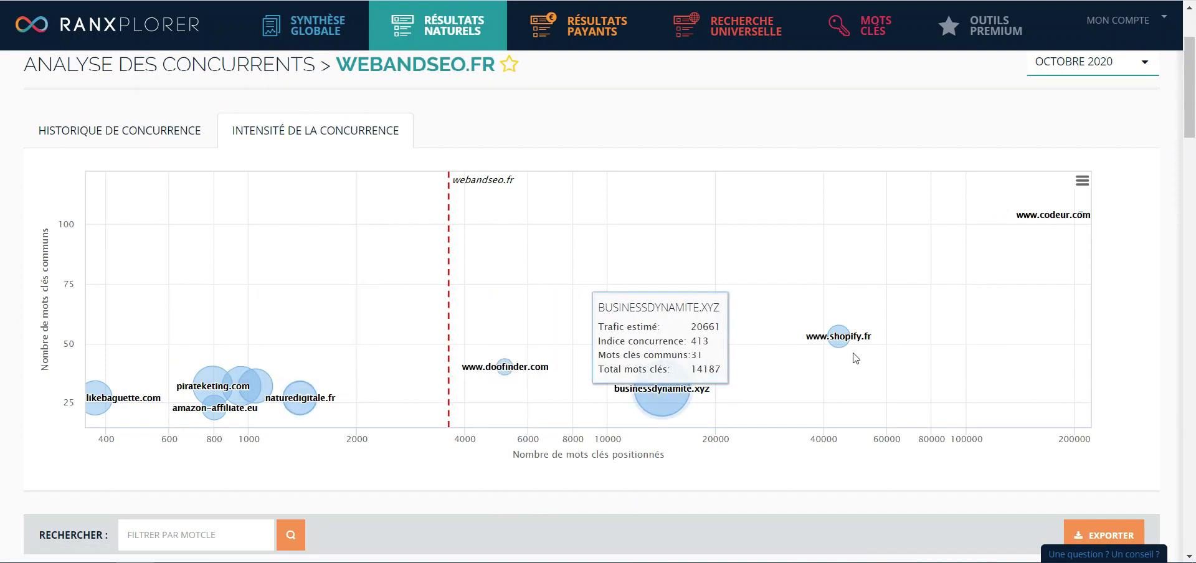
scroll(274, 146, "up", 2)
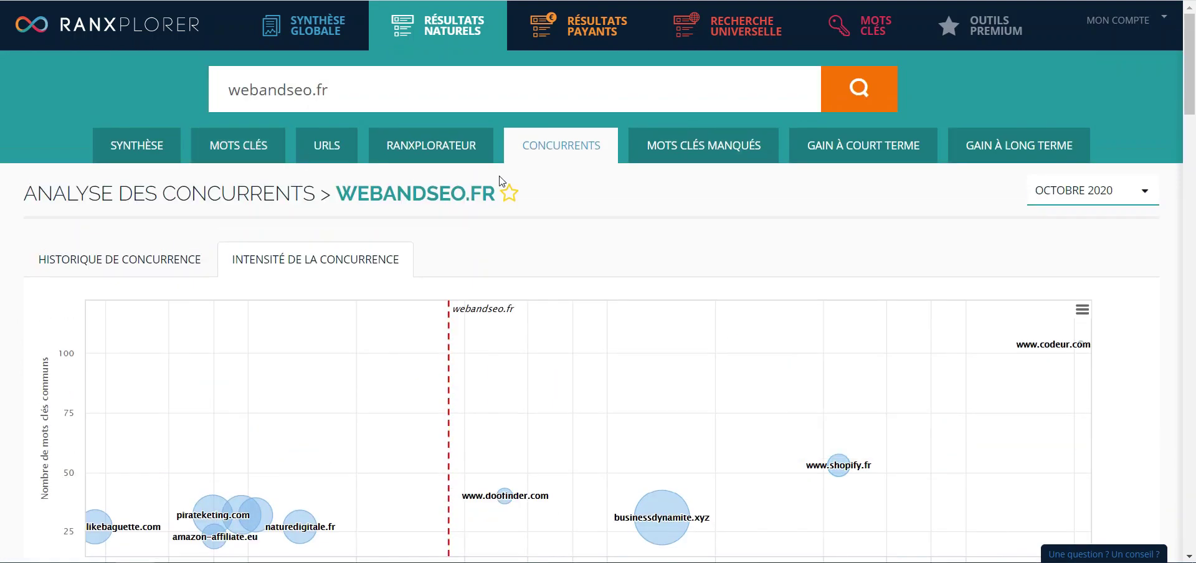
Step: Open the missed keywords of webandseo.fr and compare them against businessdynamite.xyz, pirateketing.com and monentreprisesurle.net
left_click(719, 149)
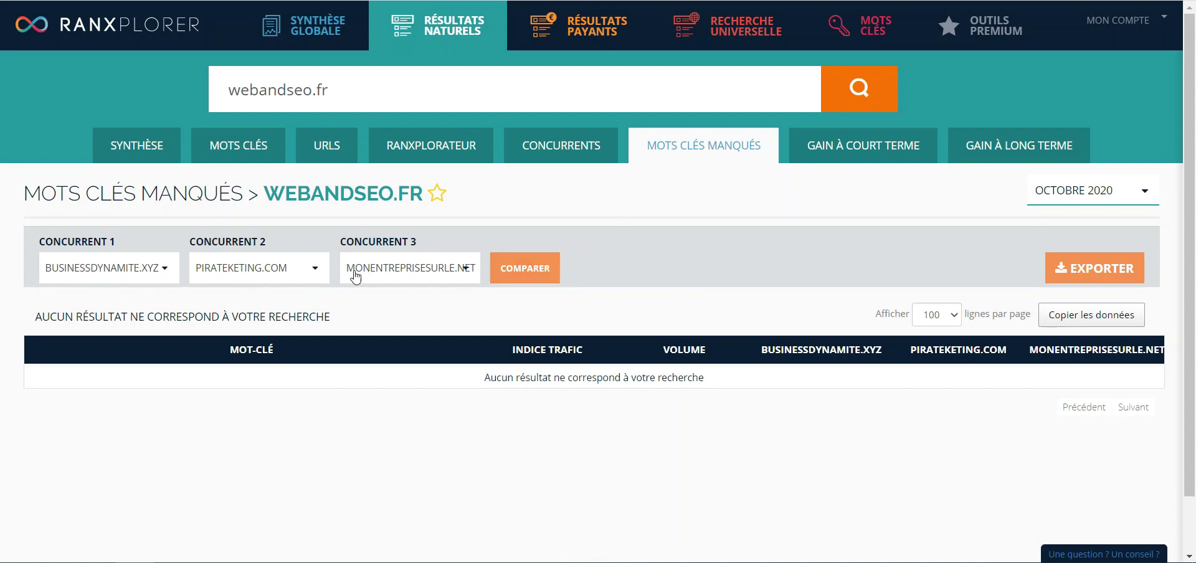
left_click(517, 269)
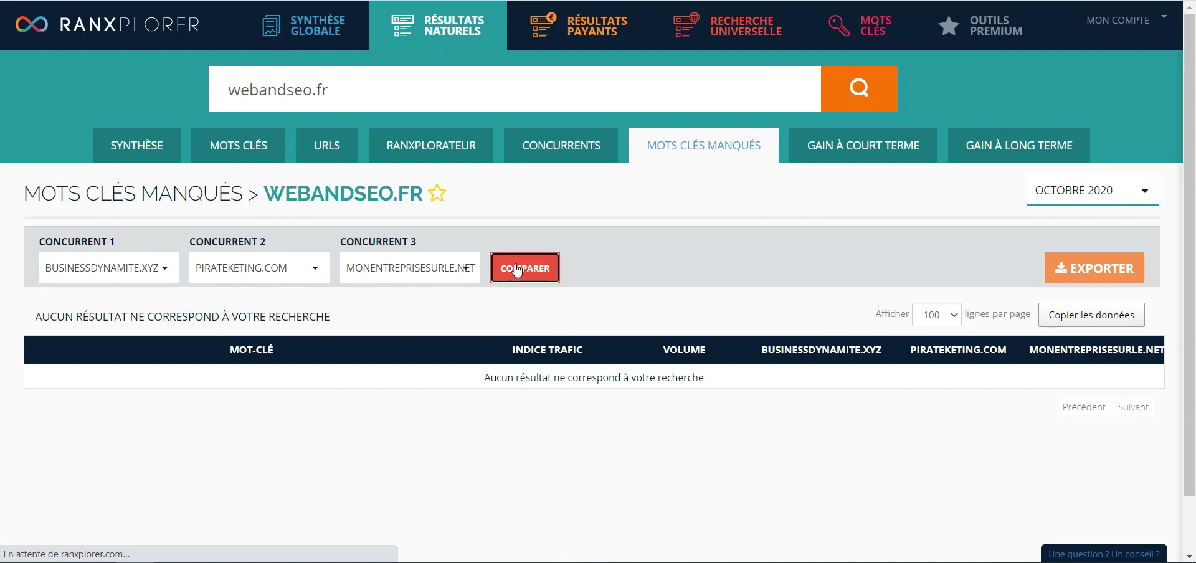
left_click(124, 274)
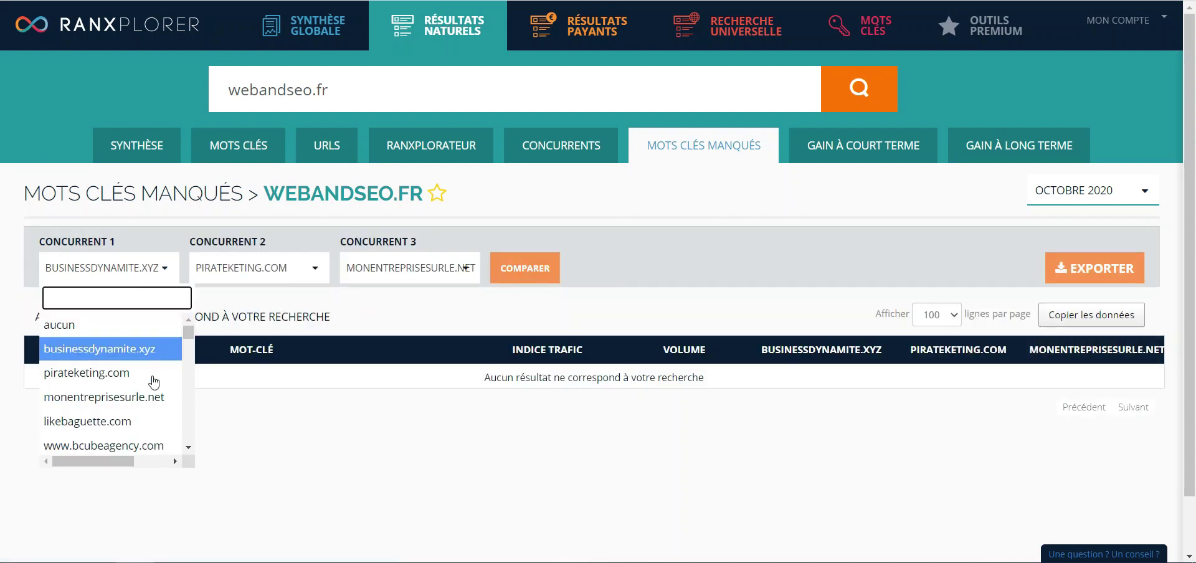
scroll(145, 411, "down", 2)
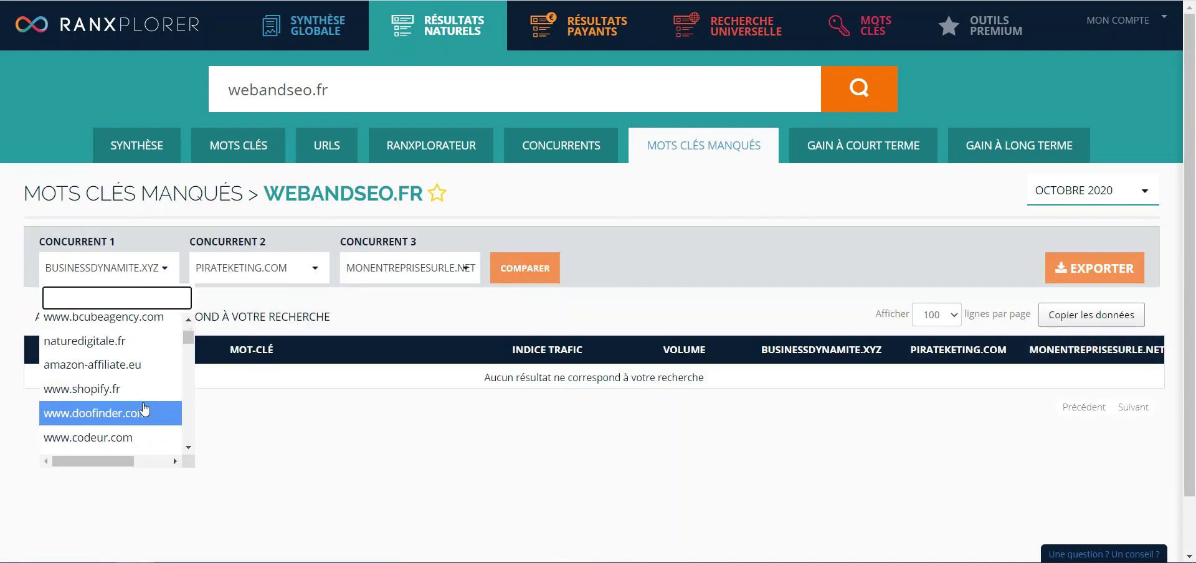
left_click(113, 437)
left_click(235, 269)
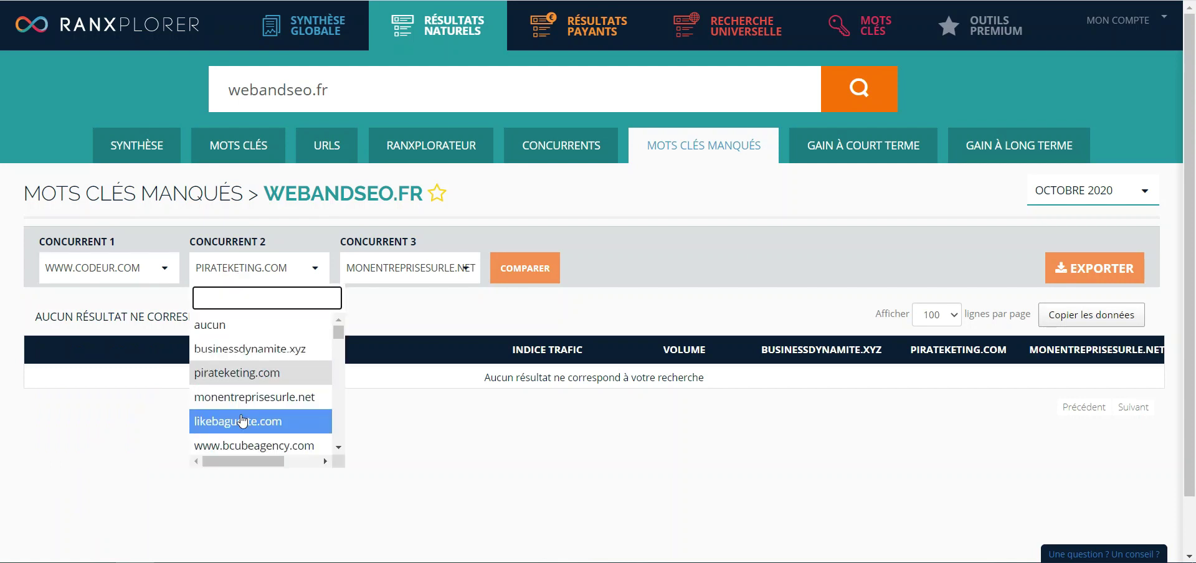
left_click(240, 428)
left_click(380, 269)
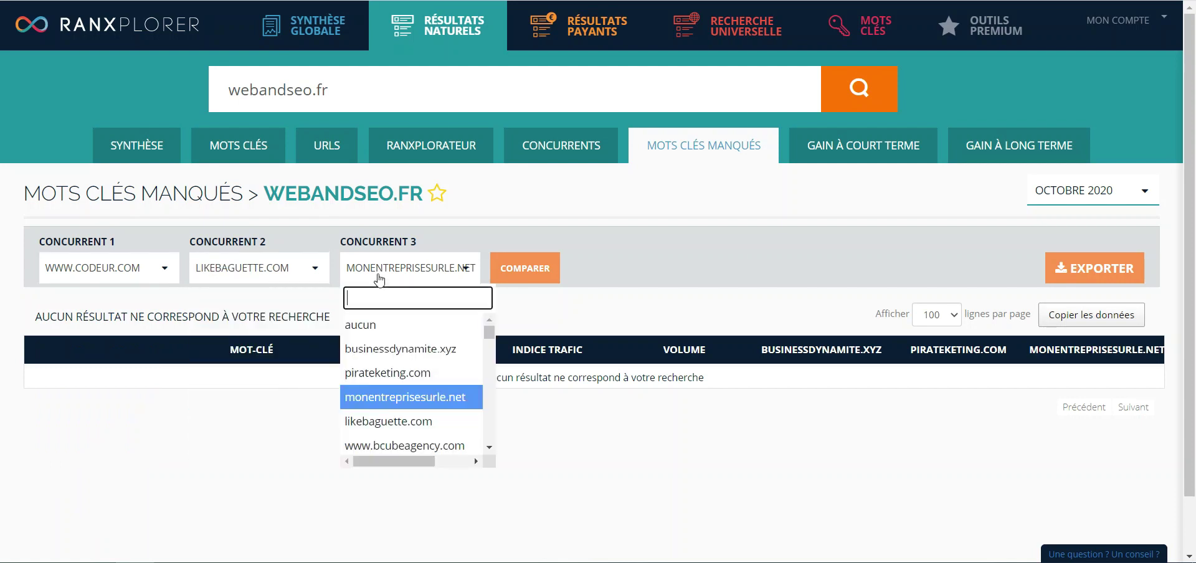
left_click(416, 371)
left_click(523, 280)
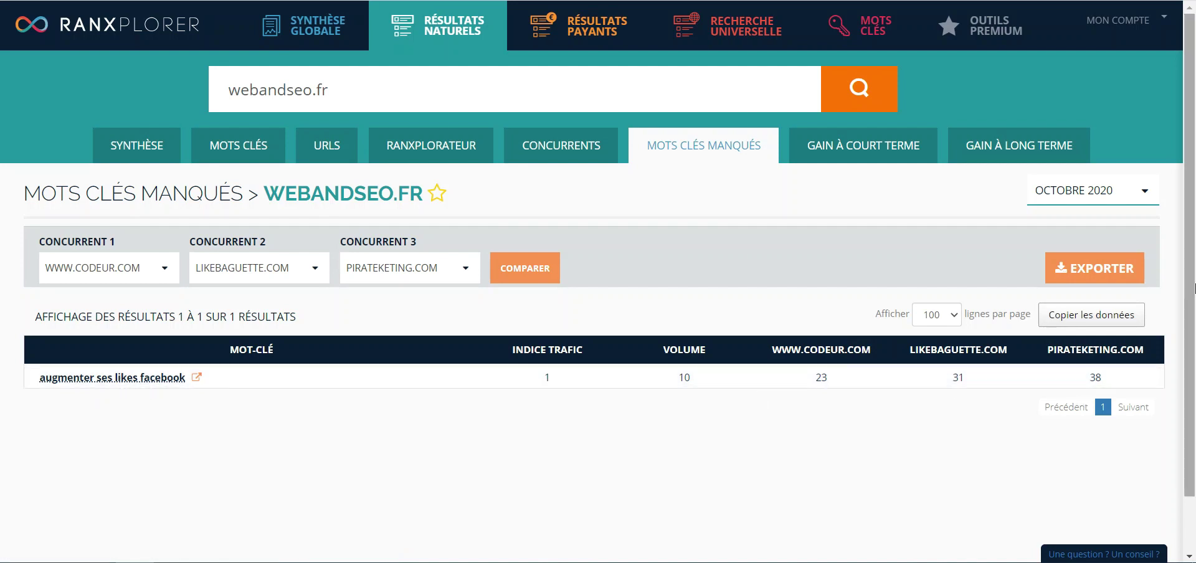
scroll(1194, 147, "down", 2)
scroll(1195, 148, "up", 2)
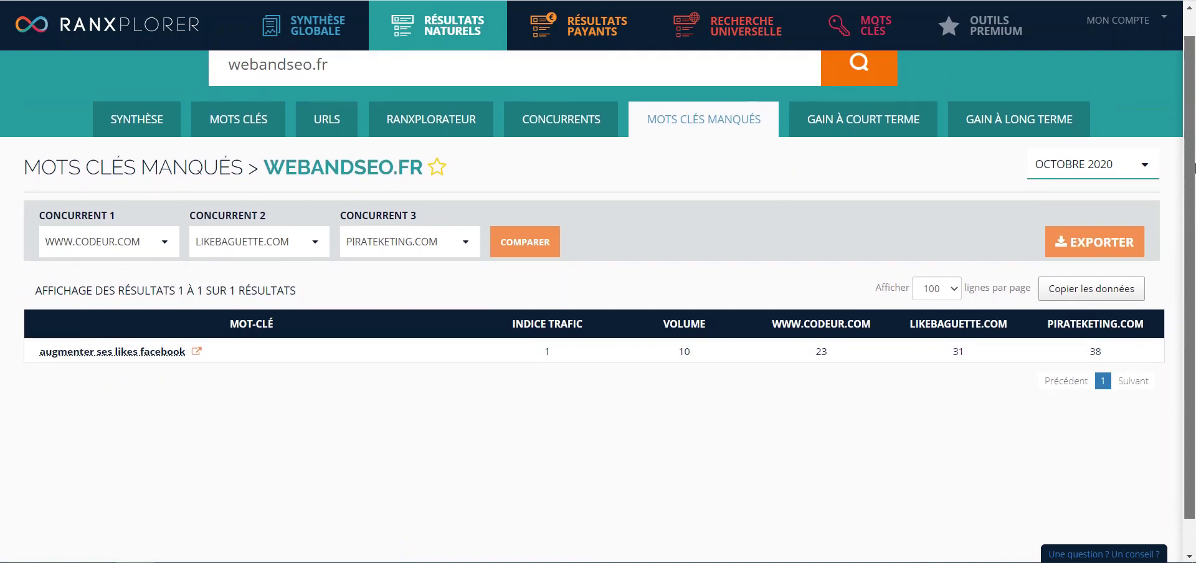
left_click(138, 269)
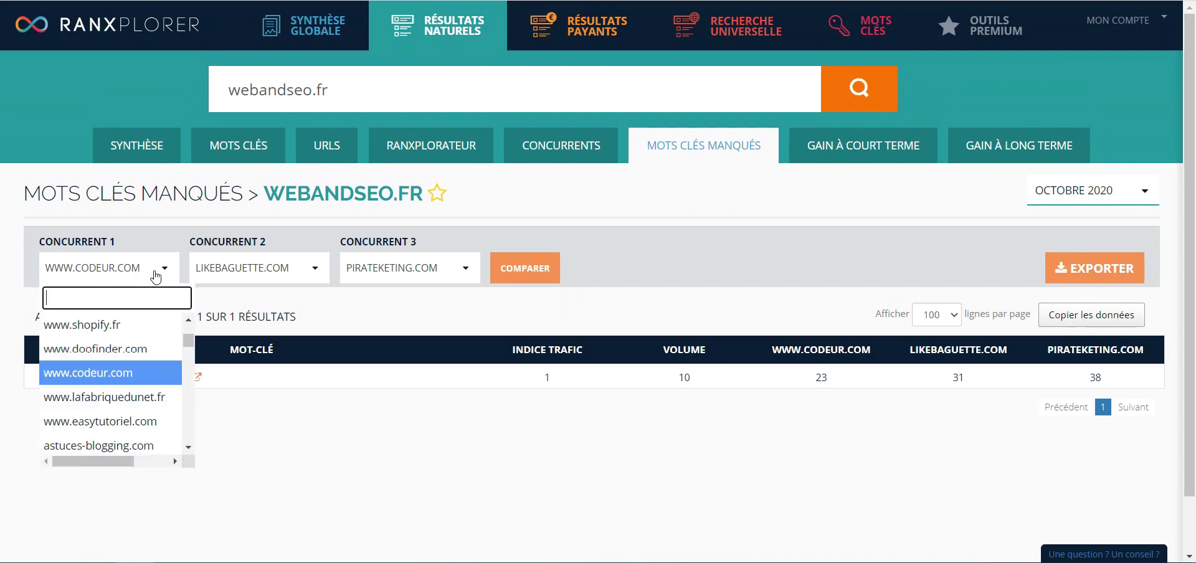
scroll(172, 374, "down", 3)
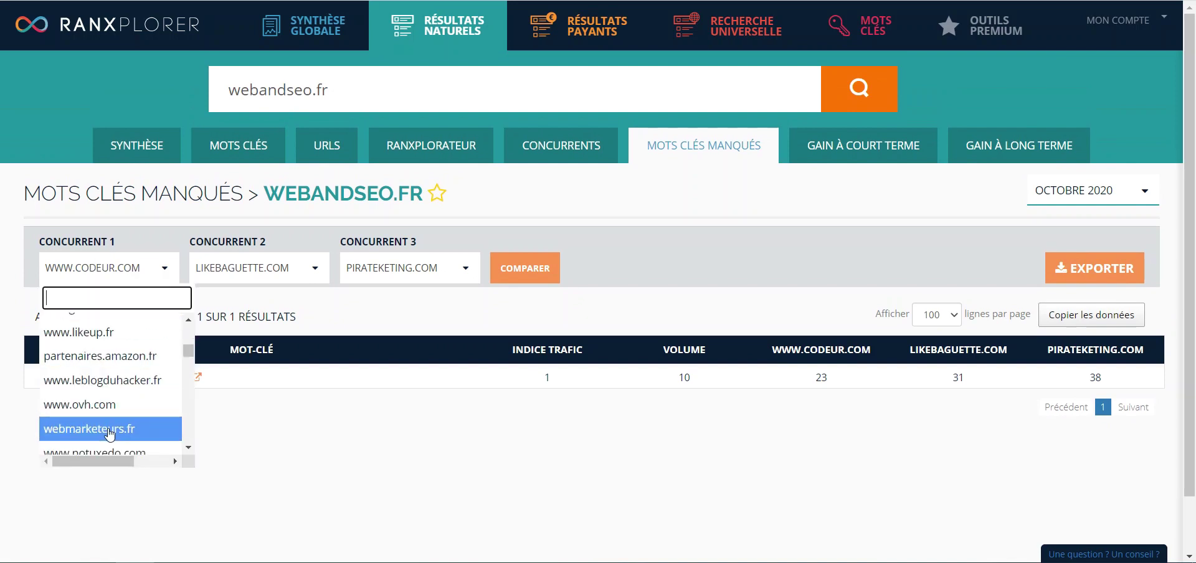
left_click(106, 430)
left_click(276, 265)
scroll(266, 399, "down", 2)
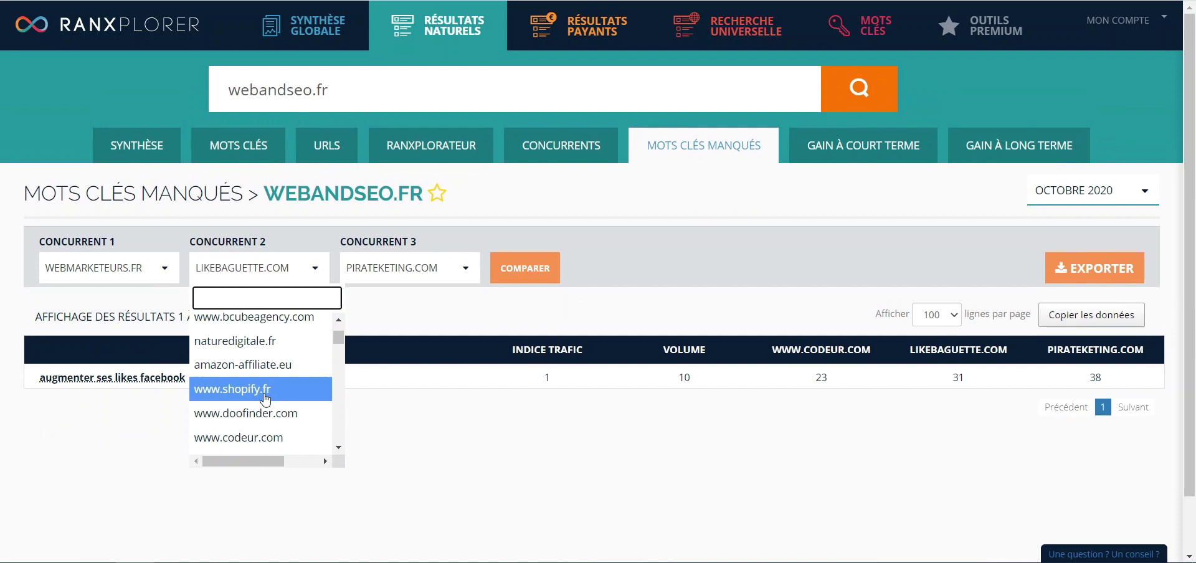
left_click(261, 391)
left_click(378, 265)
scroll(411, 374, "down", 2)
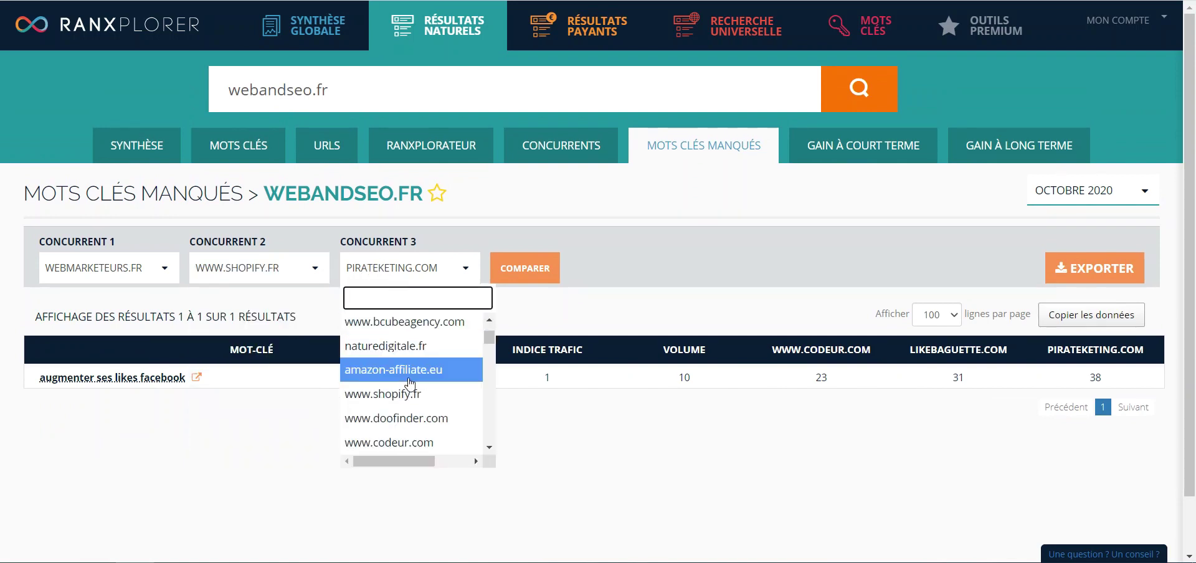
left_click(404, 365)
left_click(516, 278)
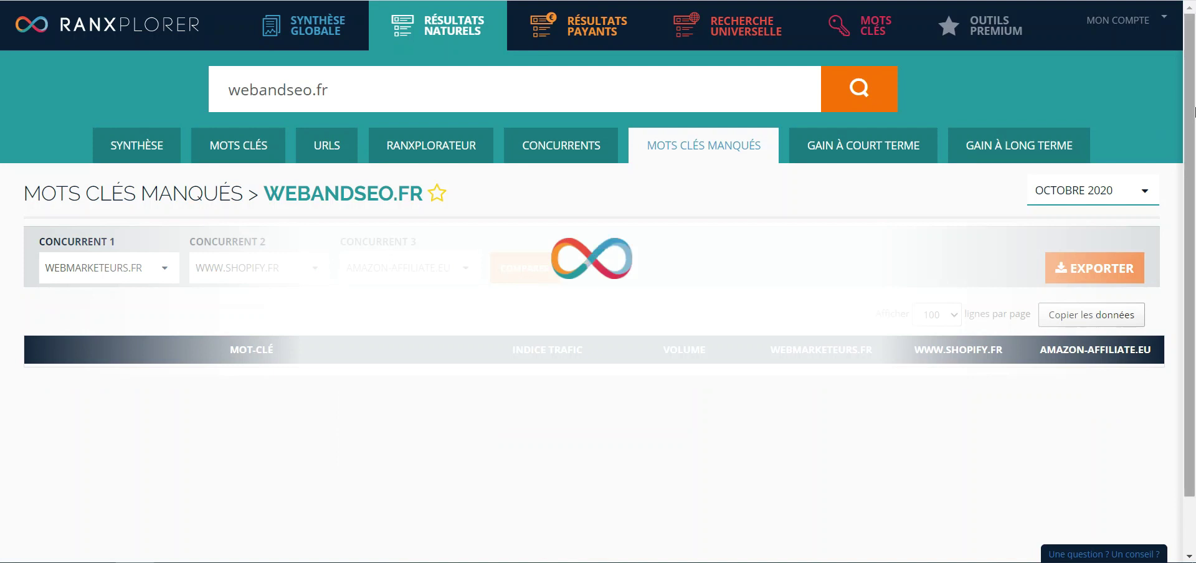
left_click_drag(1195, 106, 1194, 130)
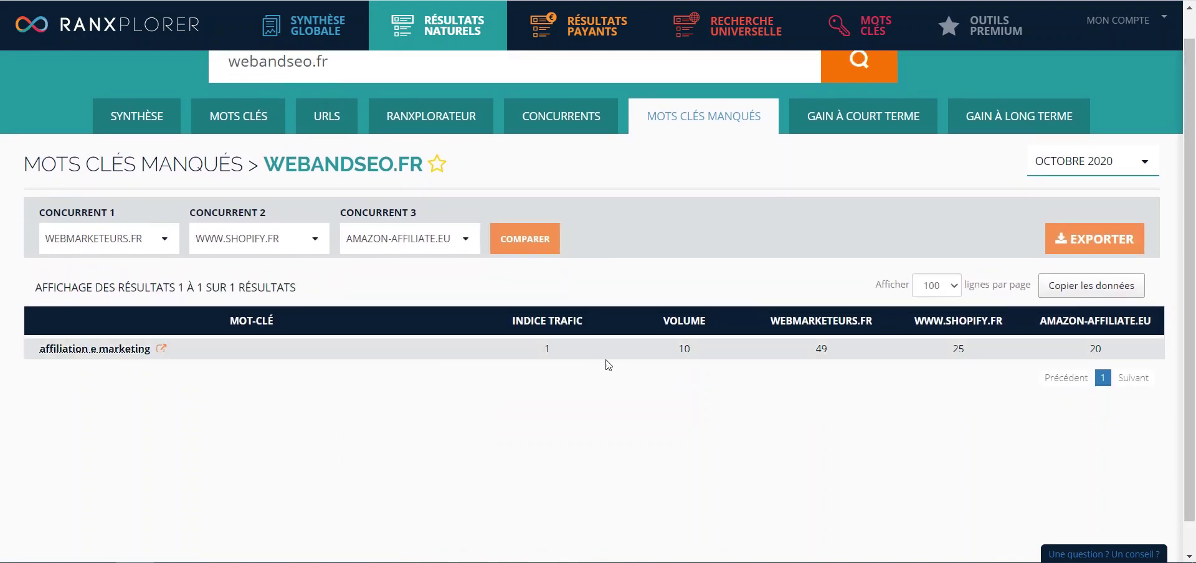
Step: Open the short-term potential traffic gain of webandseo.fr and examine the position, simulated position and traffic gain of "oberlo"
left_click(866, 113)
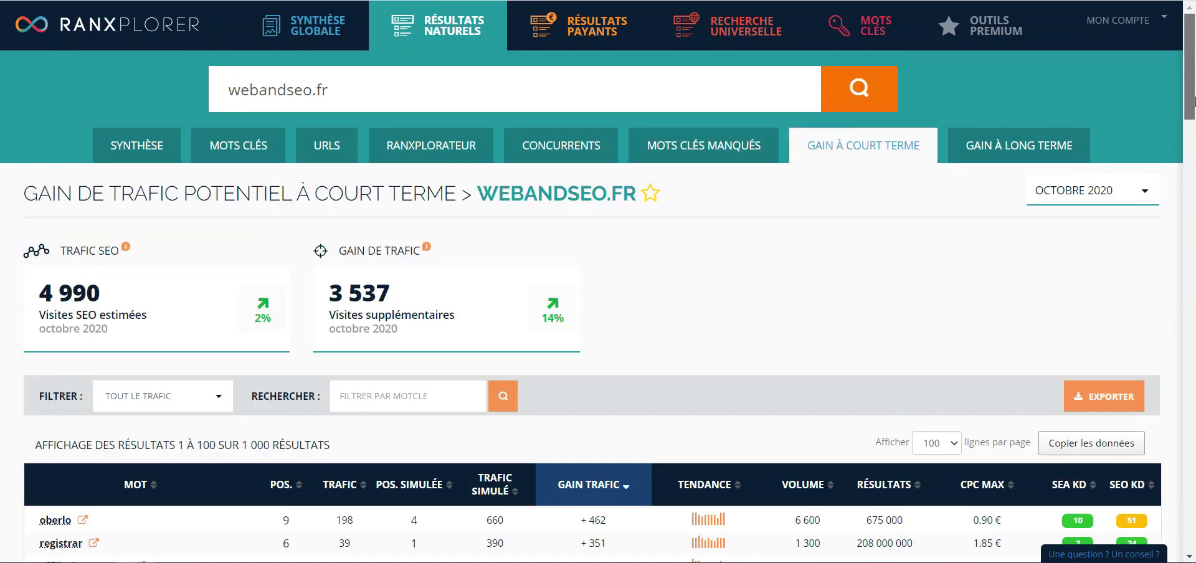
scroll(1195, 198, "down", 2)
left_click_drag(1195, 127, 1195, 144)
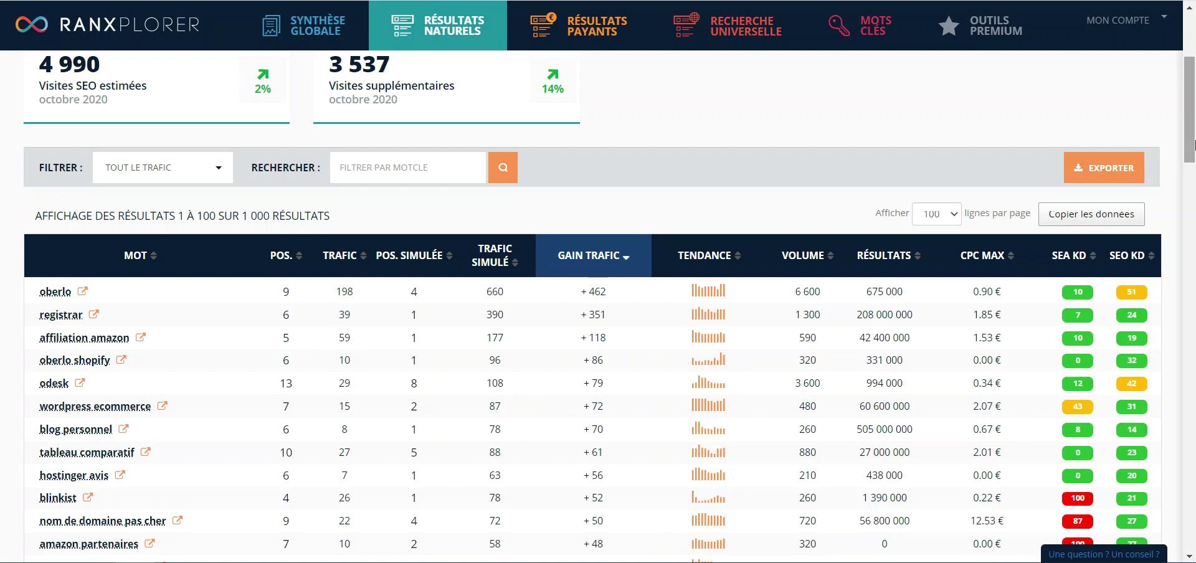
double_click(281, 297)
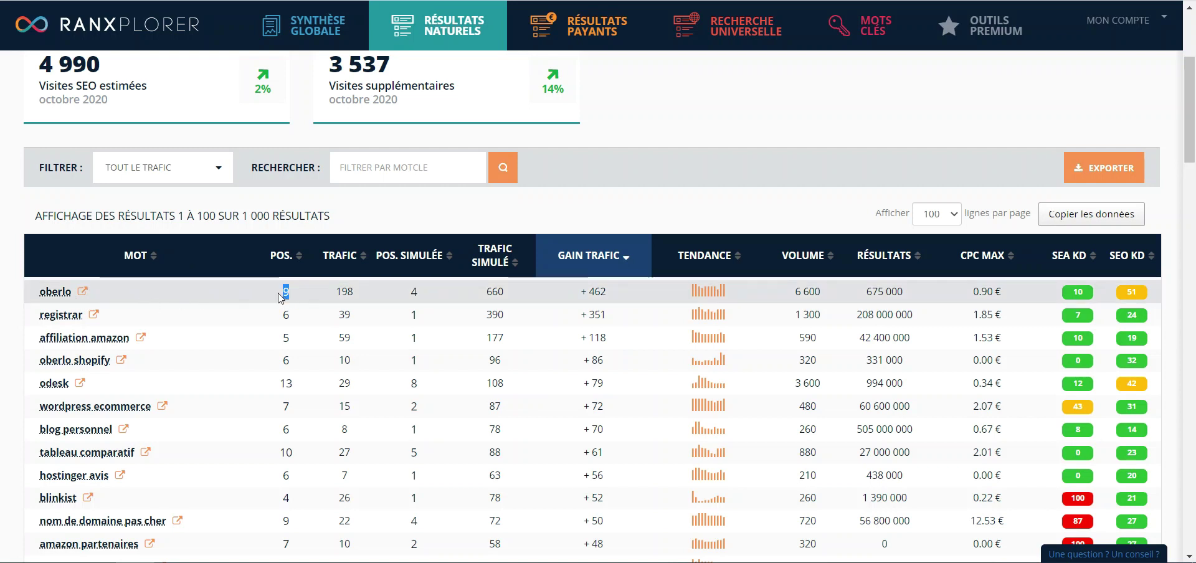
left_click(430, 295)
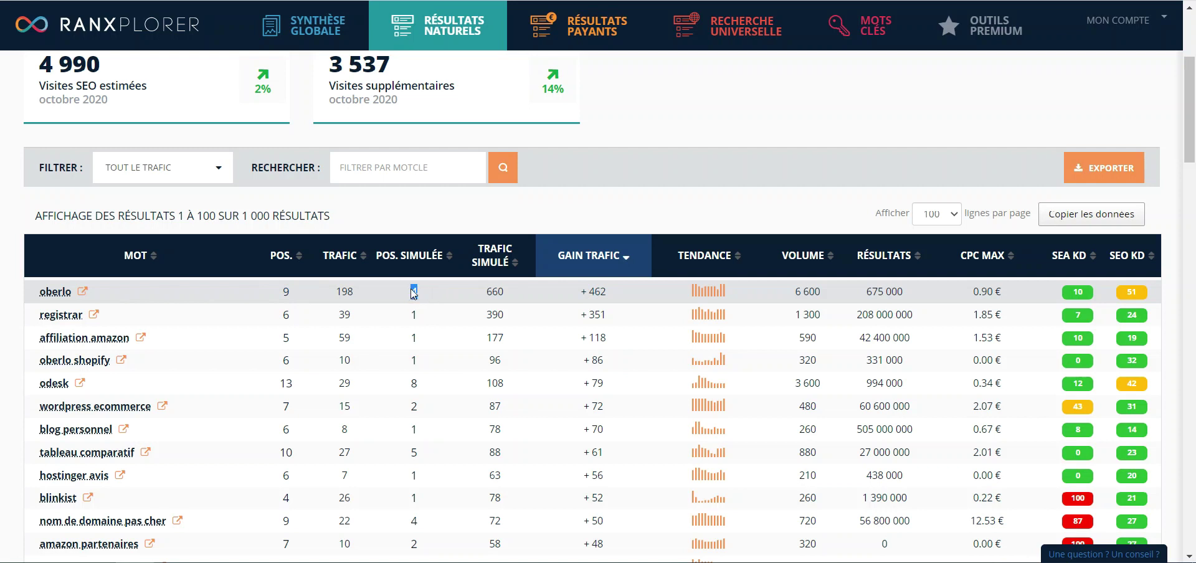
left_click_drag(608, 292, 511, 293)
left_click(590, 293)
left_click(622, 293)
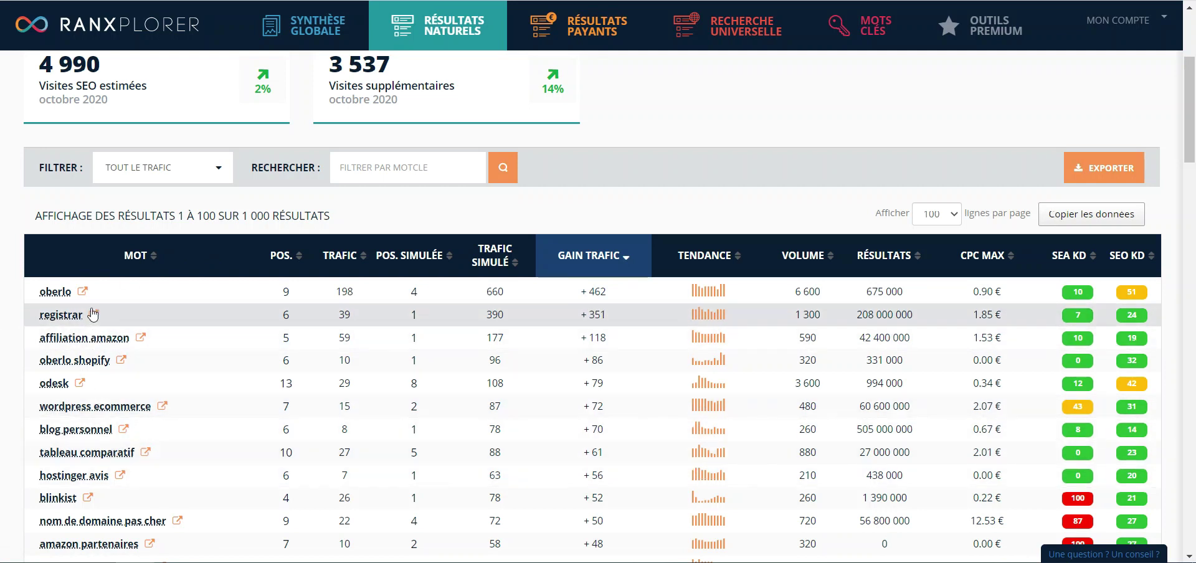
Step: Open the long-term potential traffic gain of webandseo.fr and examine the current and simulated positions of "popup"
left_click_drag(1191, 140, 1194, 94)
left_click(1035, 162)
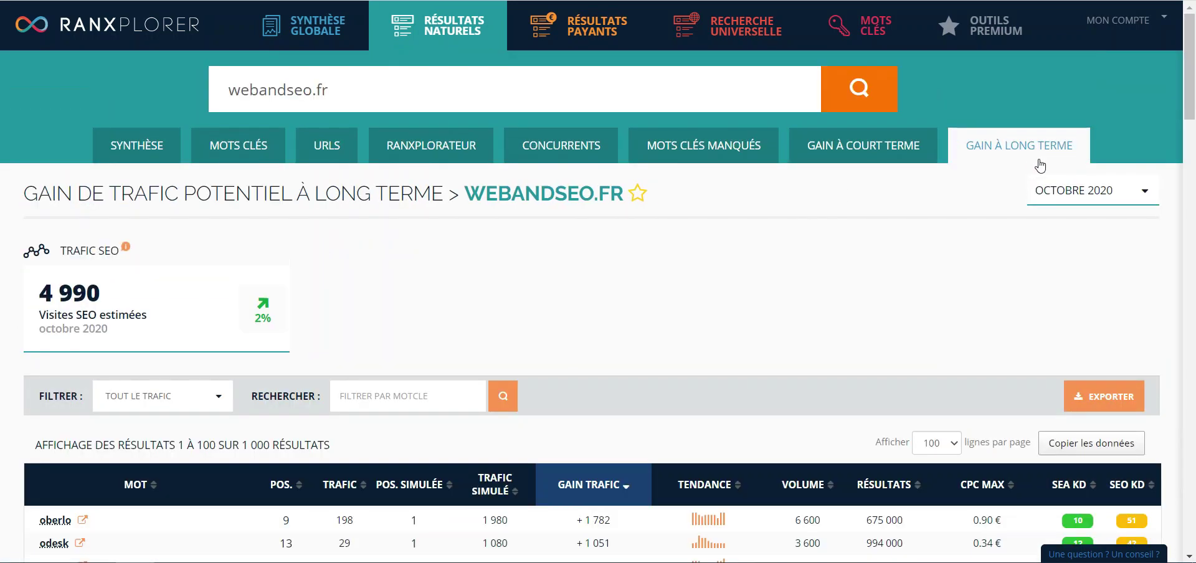
left_click_drag(1194, 72, 1194, 116)
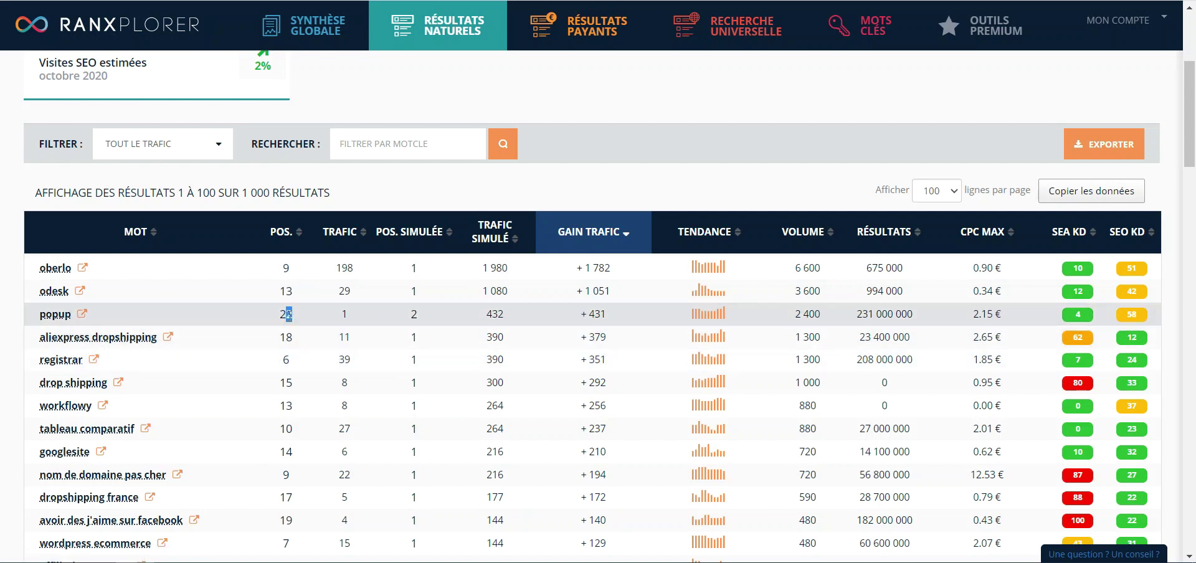
double_click(414, 314)
left_click(636, 322)
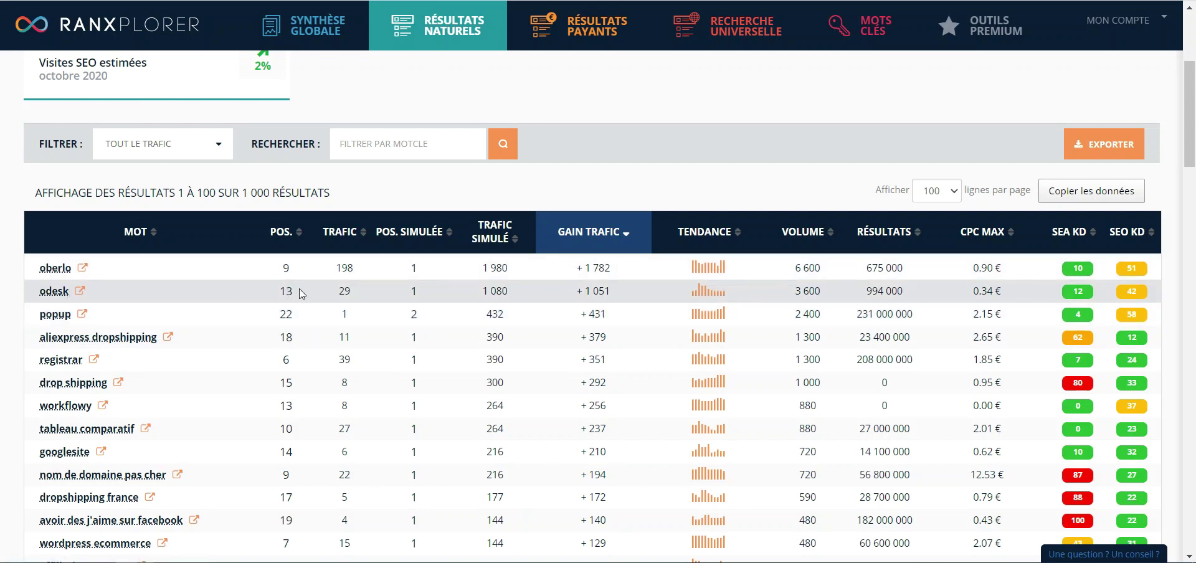
Step: Examine the long-term traffic gain and search volume of the keyword "odesk"
left_click(594, 295)
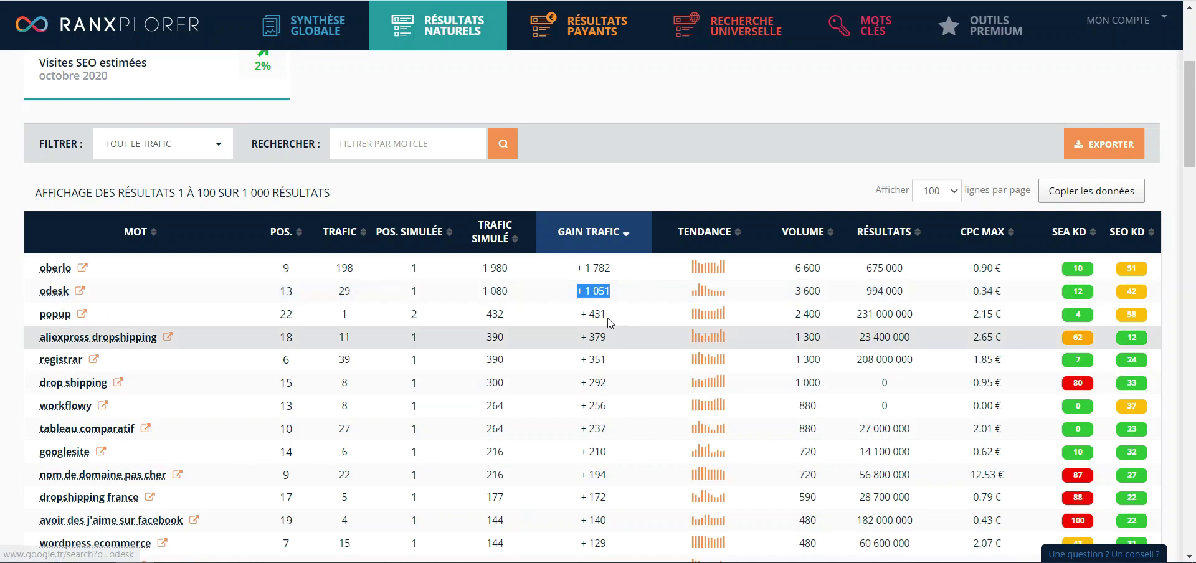
left_click_drag(821, 291, 797, 291)
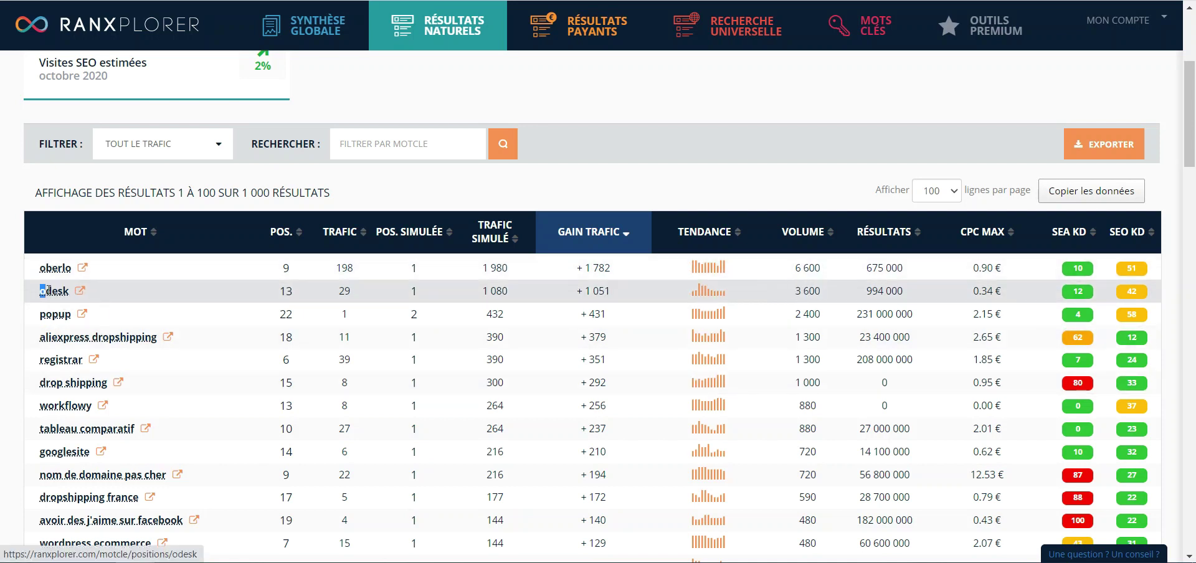
left_click_drag(821, 291, 788, 290)
left_click(727, 291)
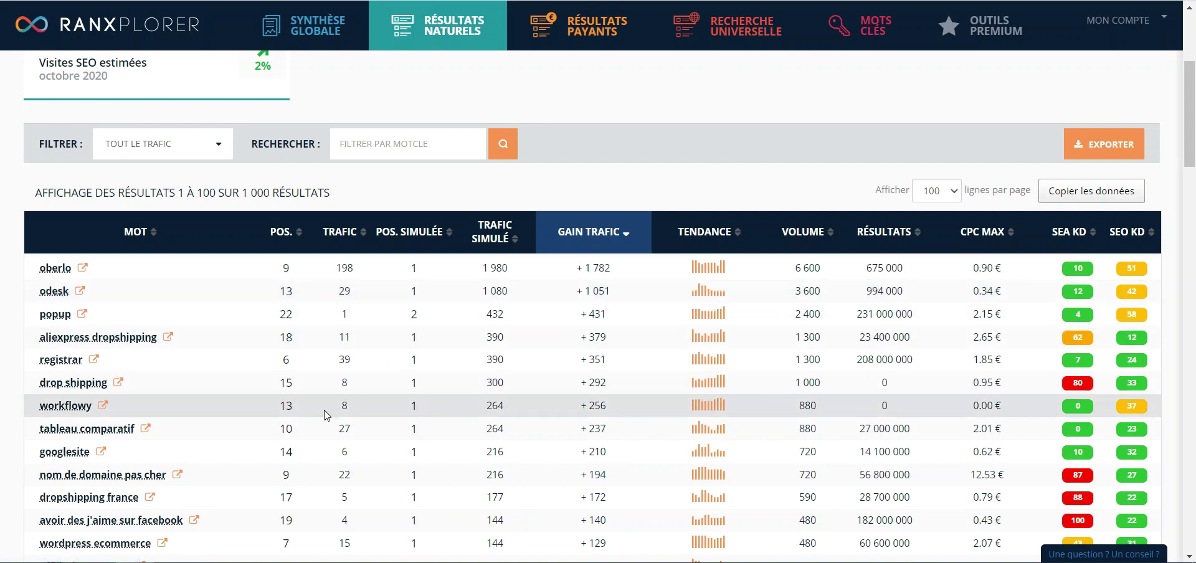
Step: Look further down the long-term gain keywords and examine the figures and trend of "produit tendance 2018"
left_click_drag(1193, 102, 193, 253)
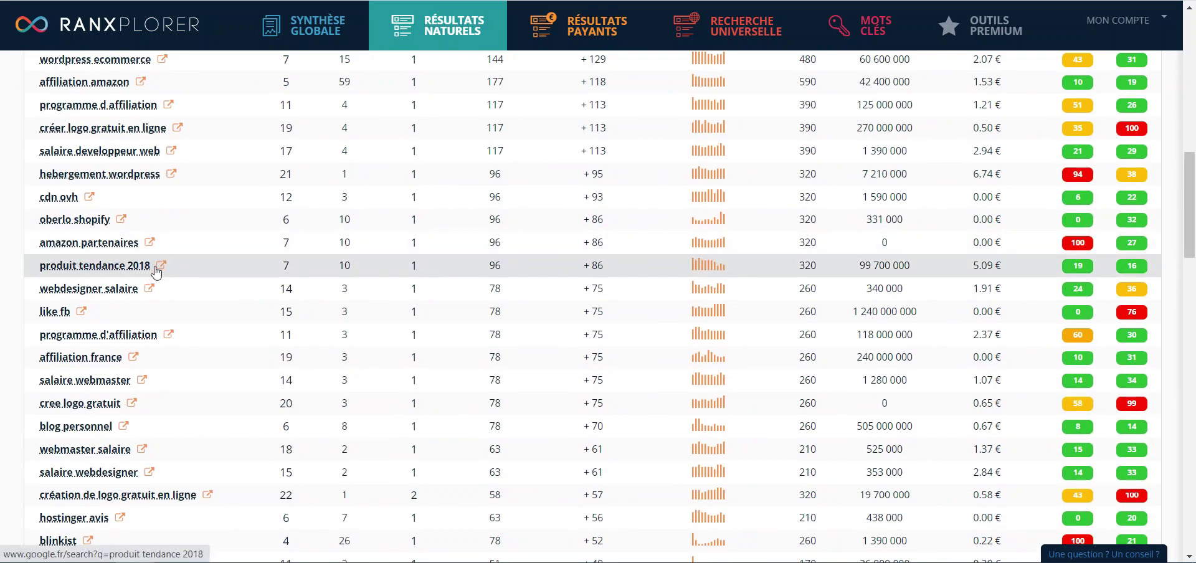
left_click_drag(135, 266, 45, 265)
left_click_drag(315, 275, 738, 266)
middle_click(781, 266)
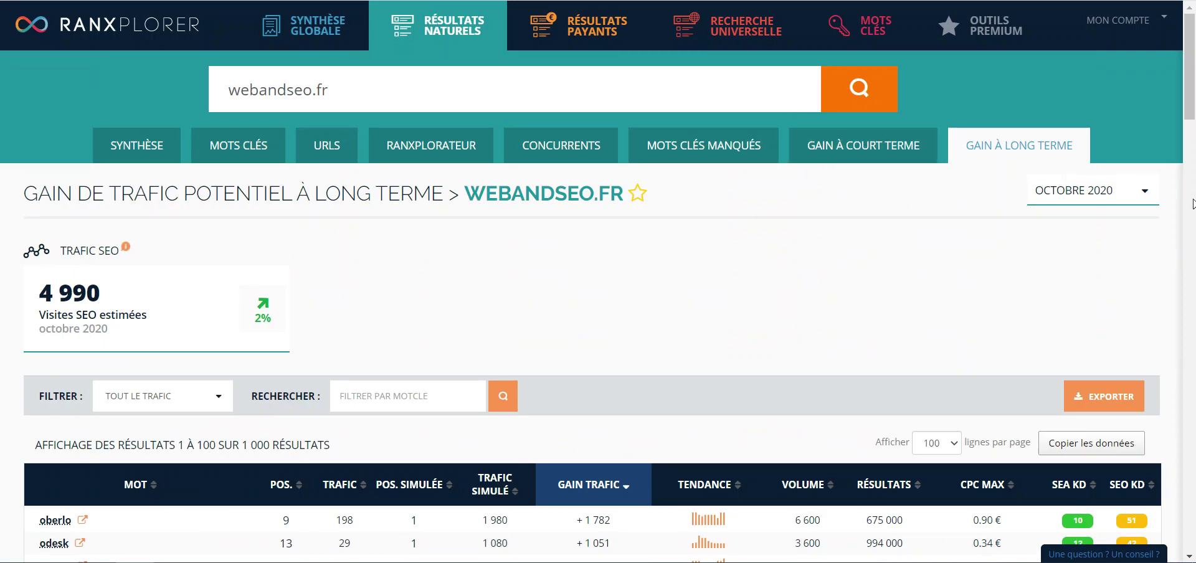
Step: Open the paid results summary, analyse google.fr instead of webandseo.fr and review its paid traffic, budget and ad block figures
mouse_move(599, 38)
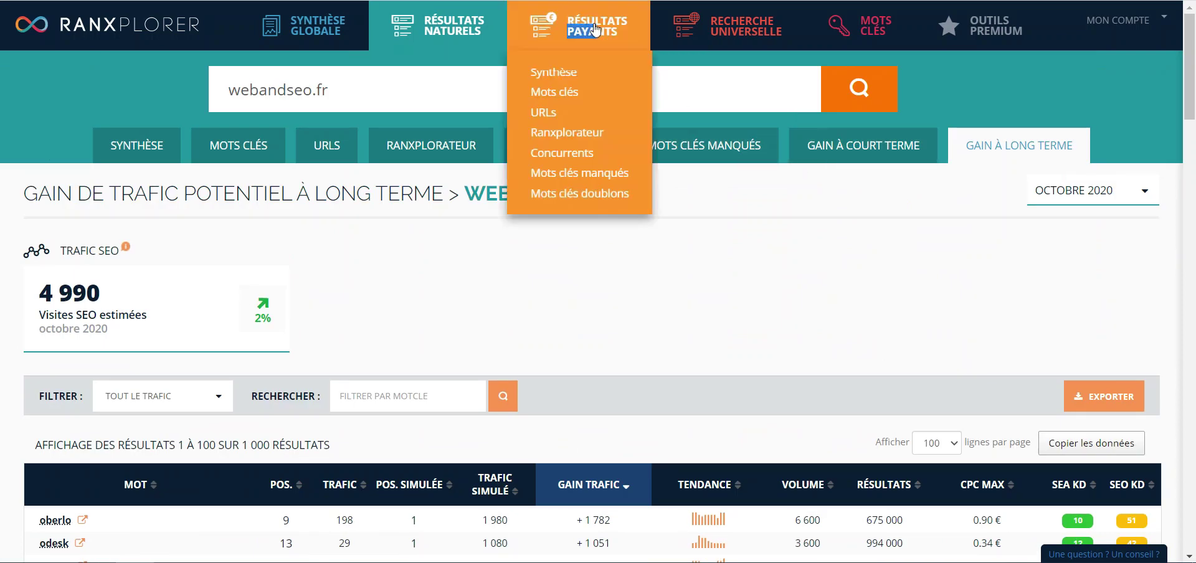
left_click(556, 70)
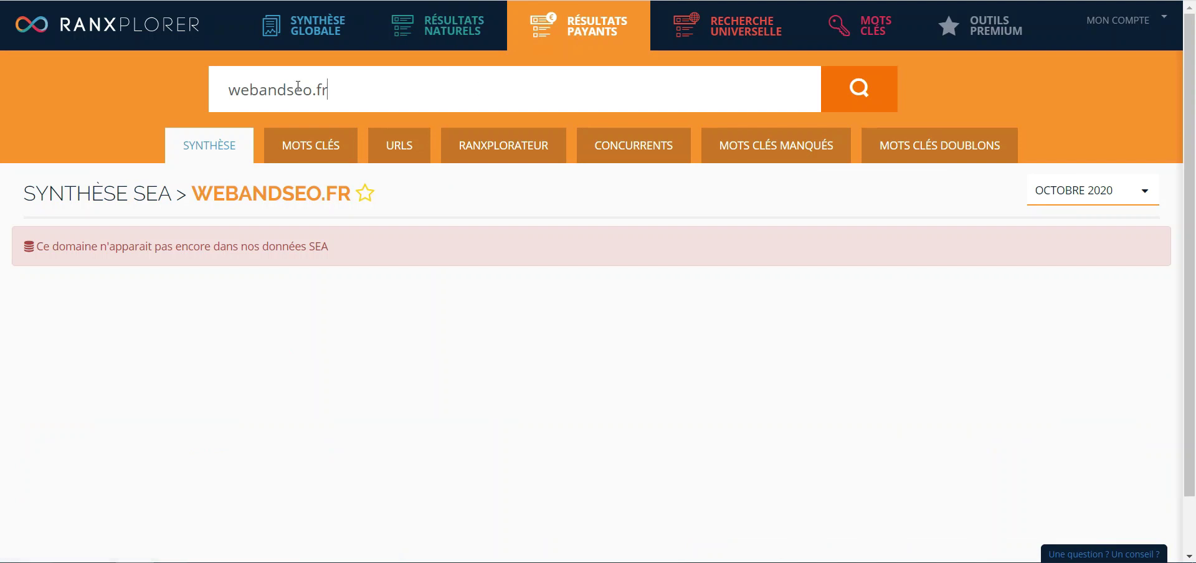
left_click_drag(328, 89, 226, 83)
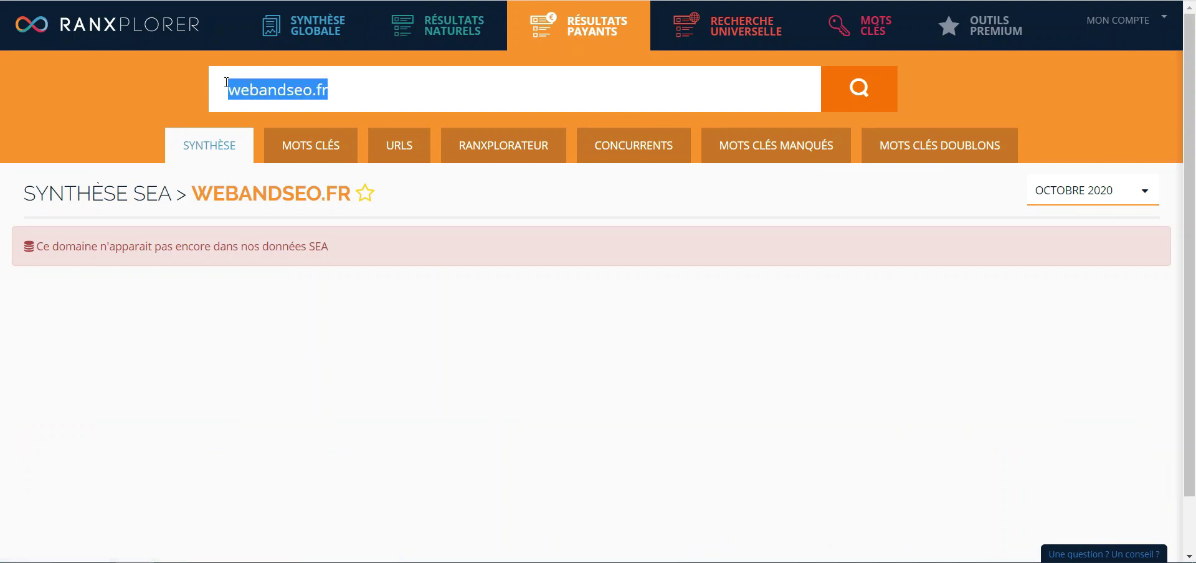
type("google.")
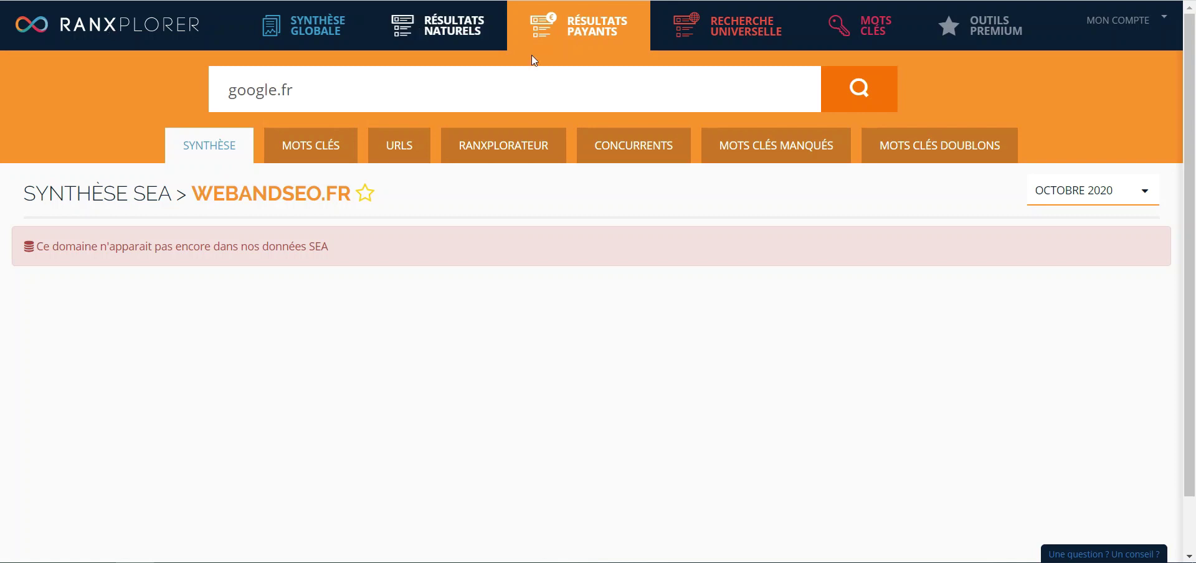
left_click(829, 94)
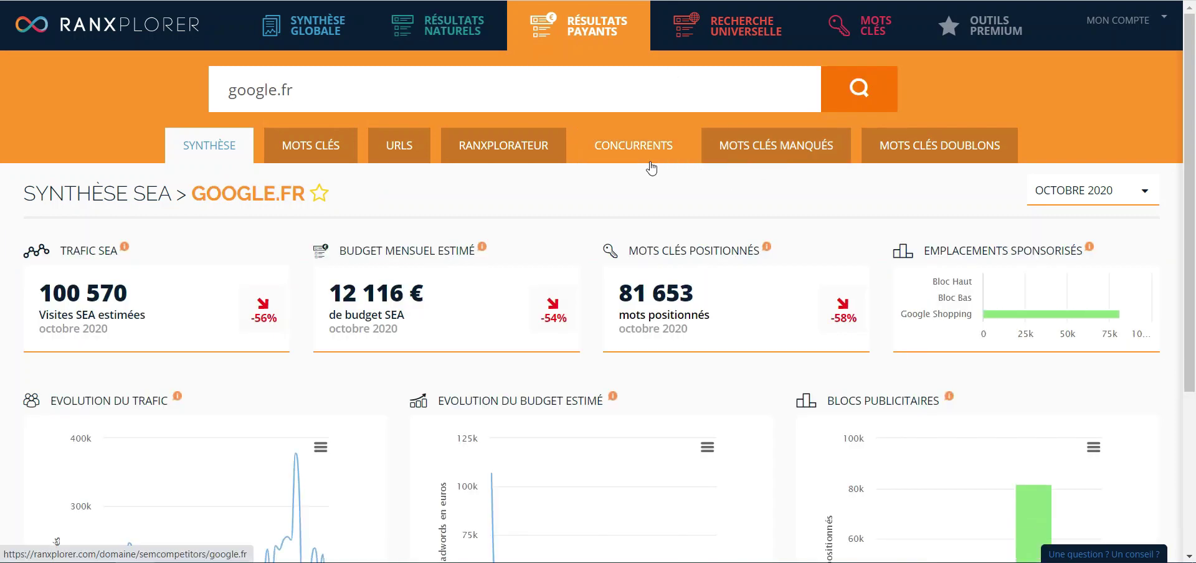
scroll(1187, 303, "down", 3)
left_click_drag(1187, 303, 1187, 209)
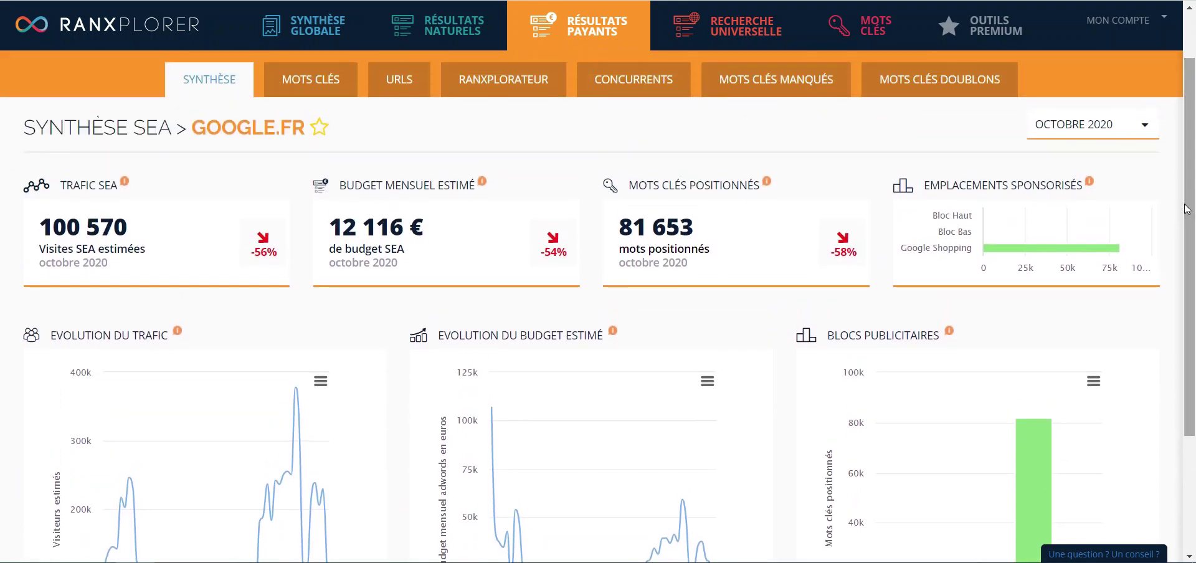
Step: Examine the estimated paid visits, monthly budget and sponsored placements in google.fr's paid results summary
left_click_drag(163, 228, 22, 227)
left_click(54, 228)
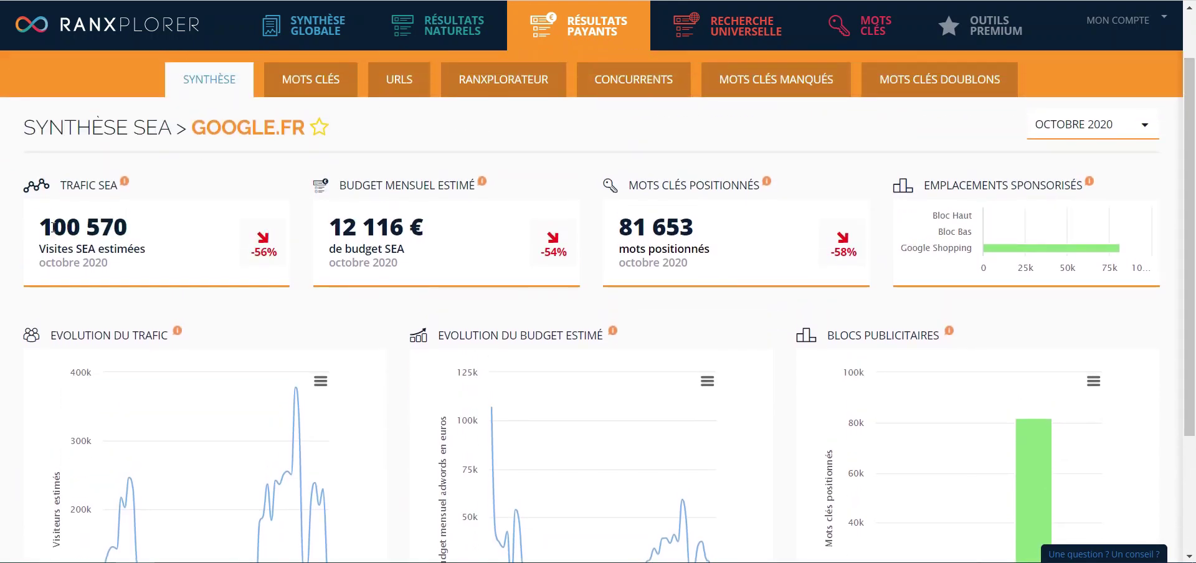
left_click_drag(331, 228, 425, 228)
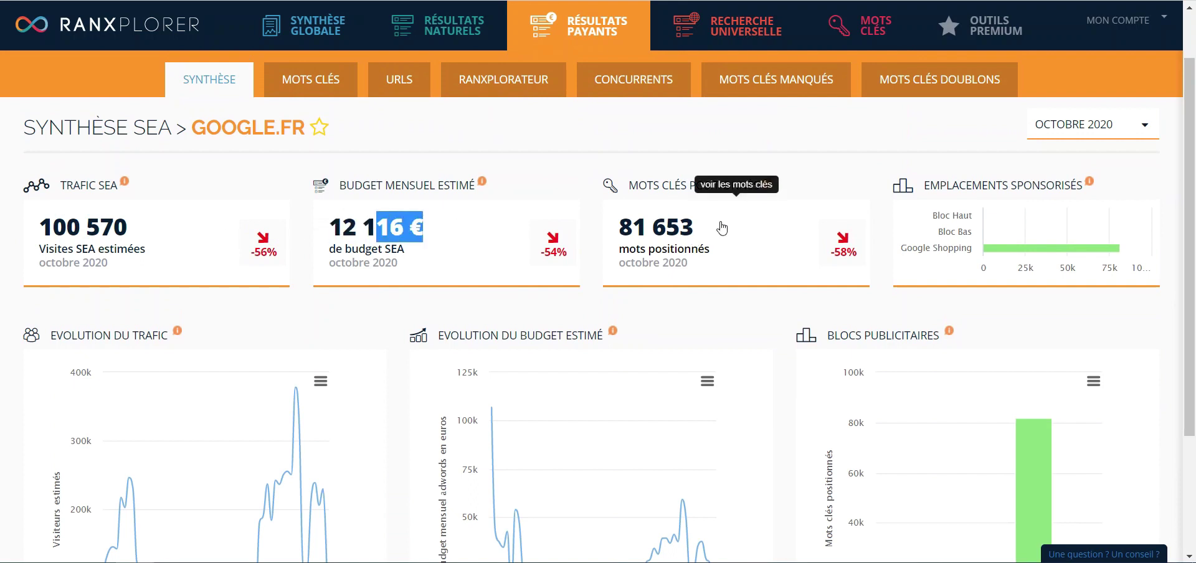
mouse_move(997, 225)
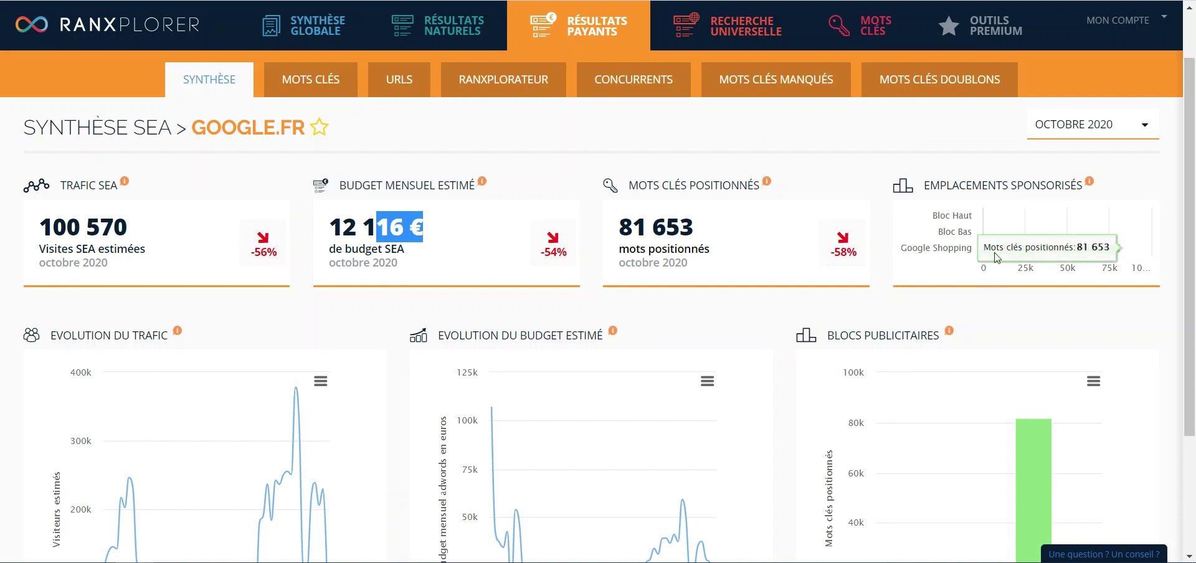
Step: Open the paid keywords report for google.fr and examine the listed Shopping keywords and their URLs
mouse_move(1191, 138)
left_mouse_down()
mouse_move(1191, 249)
mouse_move(1190, 152)
left_mouse_up()
scroll(289, 105, "up", 2)
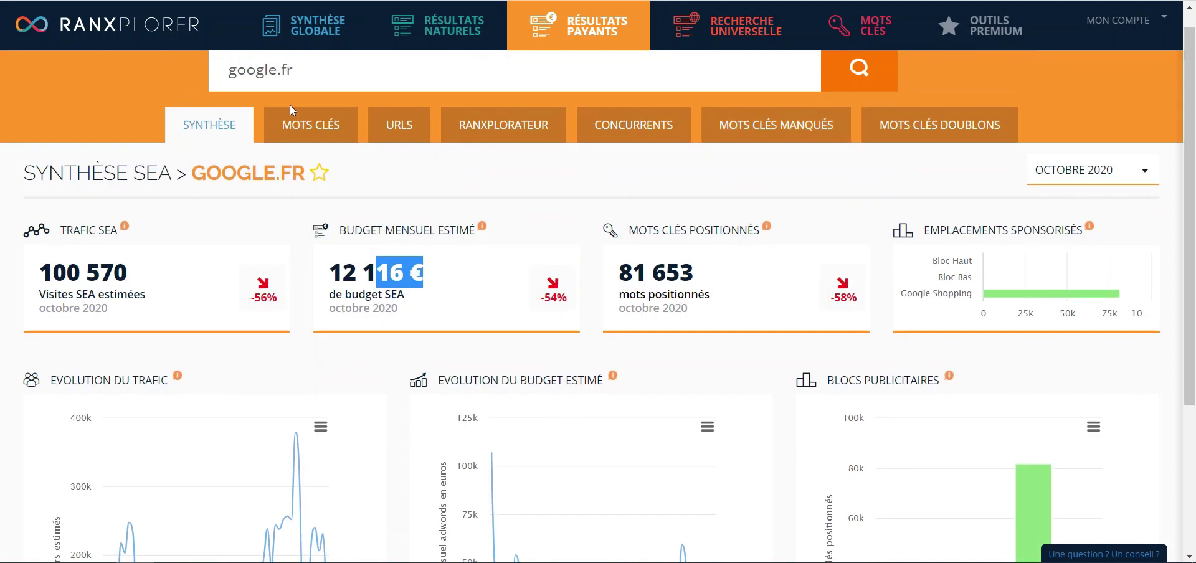
left_click(355, 142)
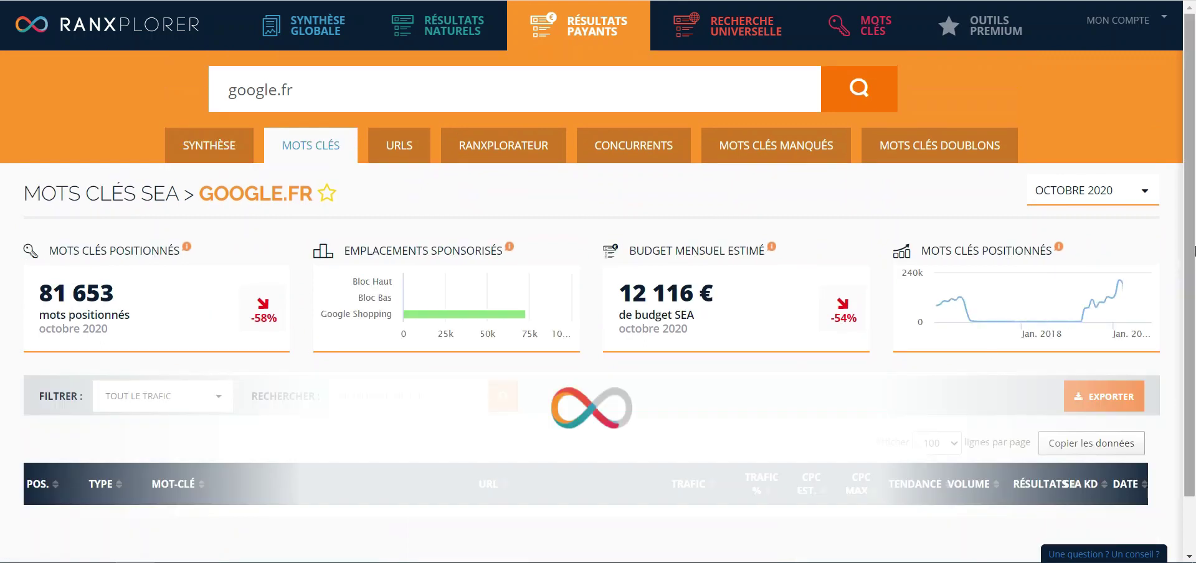
scroll(1194, 125, "down", 1)
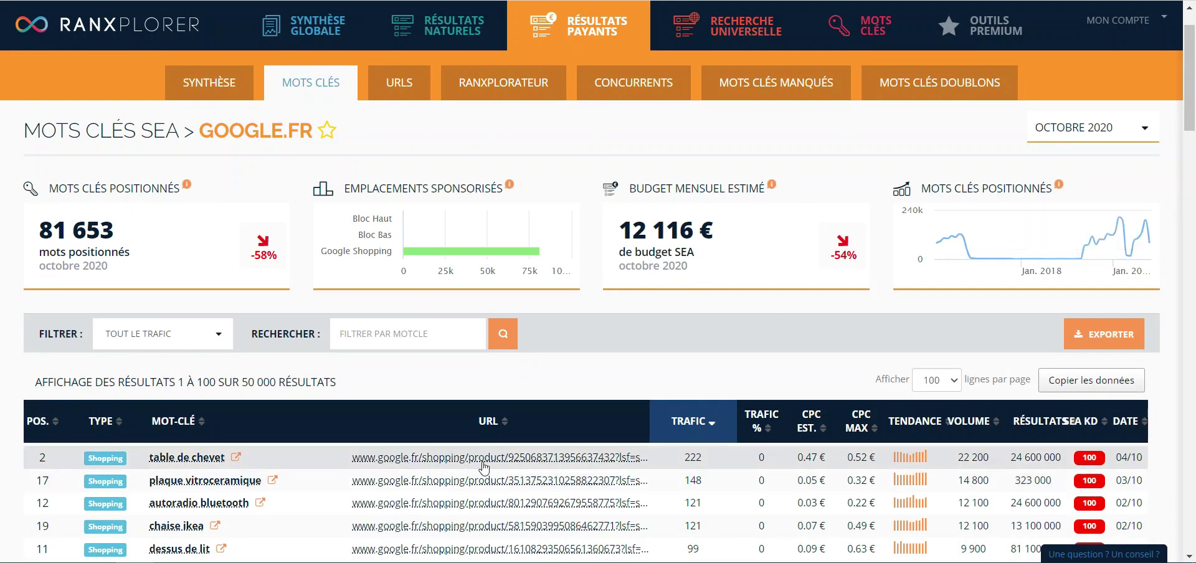
scroll(1194, 122, "down", 2)
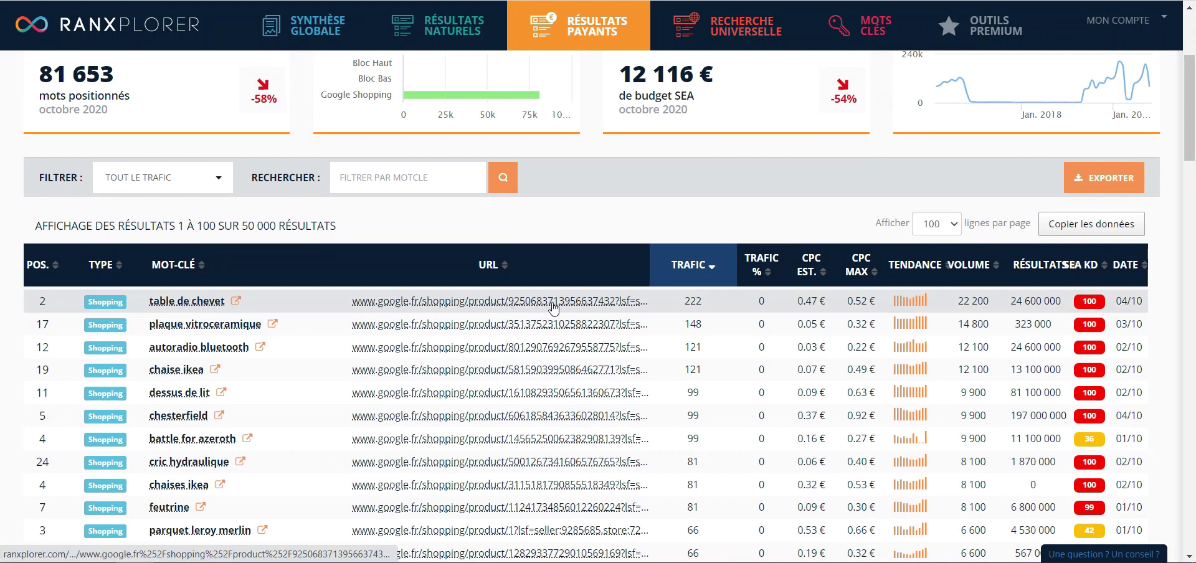
Step: Analyse the shopping URL ranking for "table de chevet", try to open that address in the browser, and return to google.fr's keywords
left_click(587, 303)
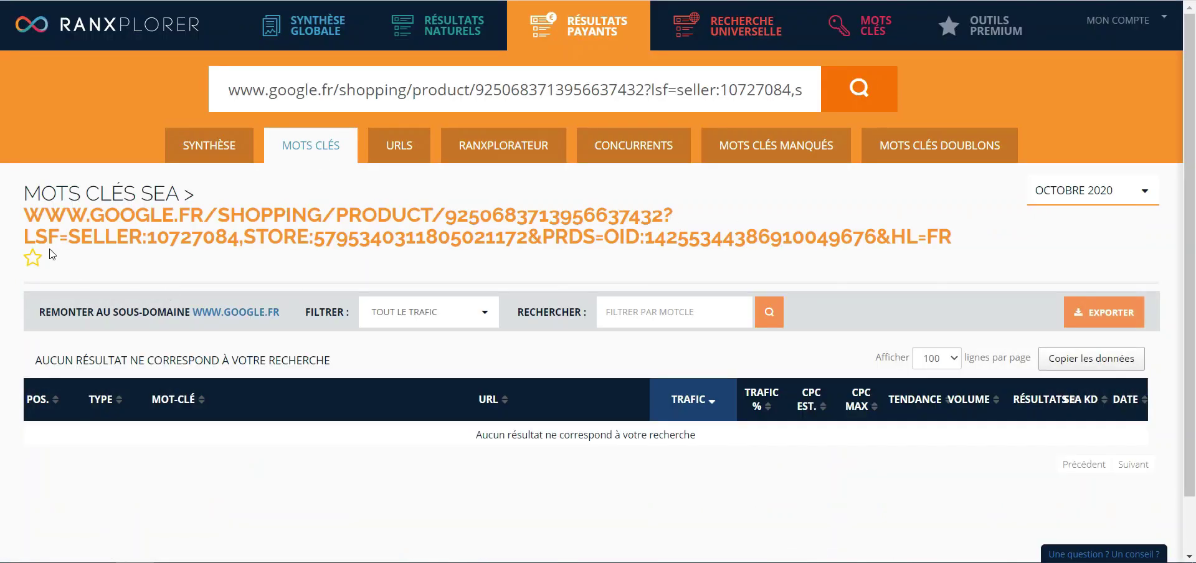
left_click_drag(26, 208, 966, 224)
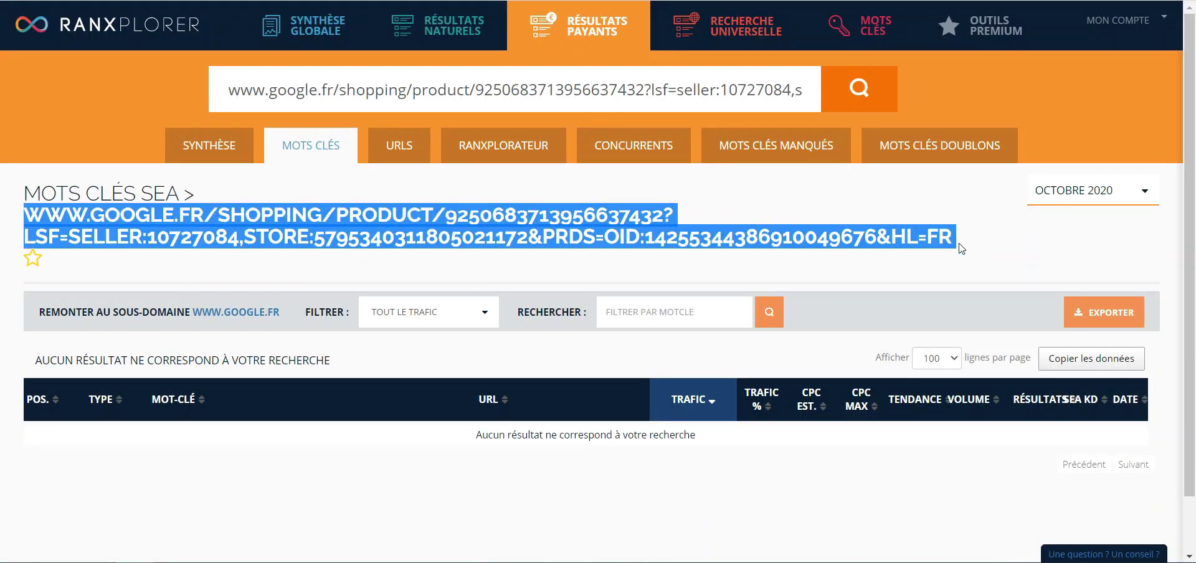
left_click_drag(498, 225, 499, 14)
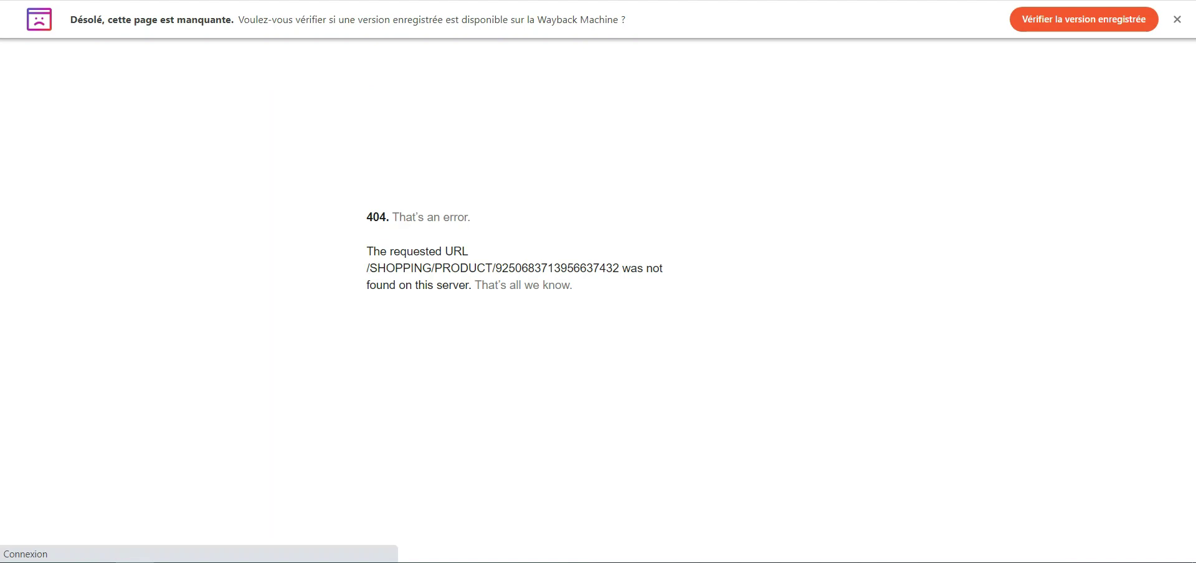
key("alt+Left")
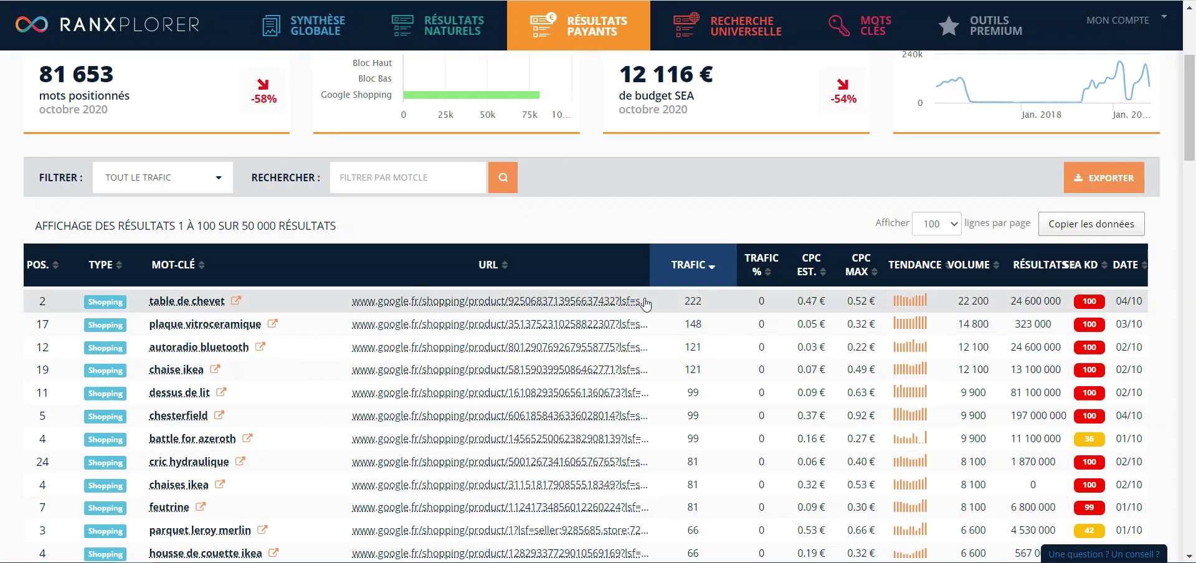
Step: Analyse rueducommerce.com instead of google.fr in the paid keywords report
scroll(1194, 114, "up", 1)
left_click_drag(1194, 114, 989, 90)
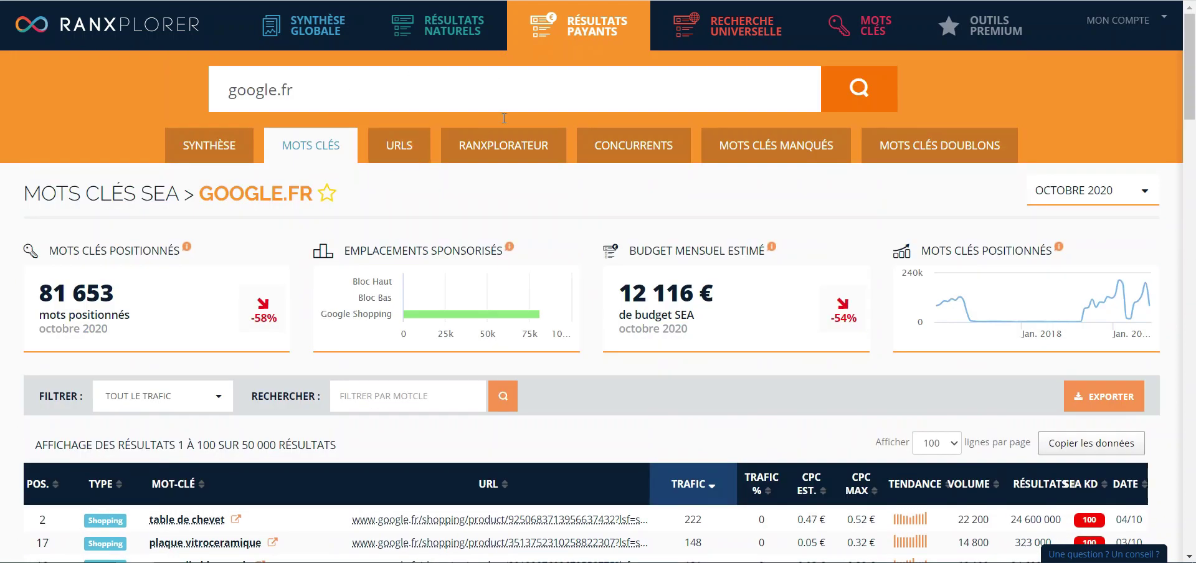
left_click(299, 90)
key("ctrl+a")
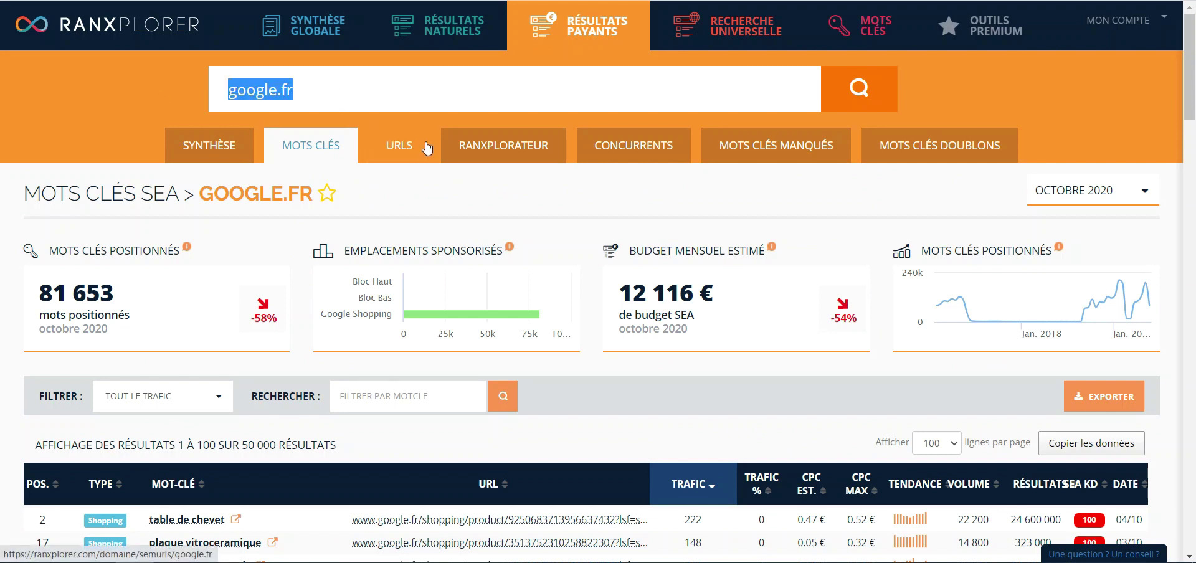
type("rued")
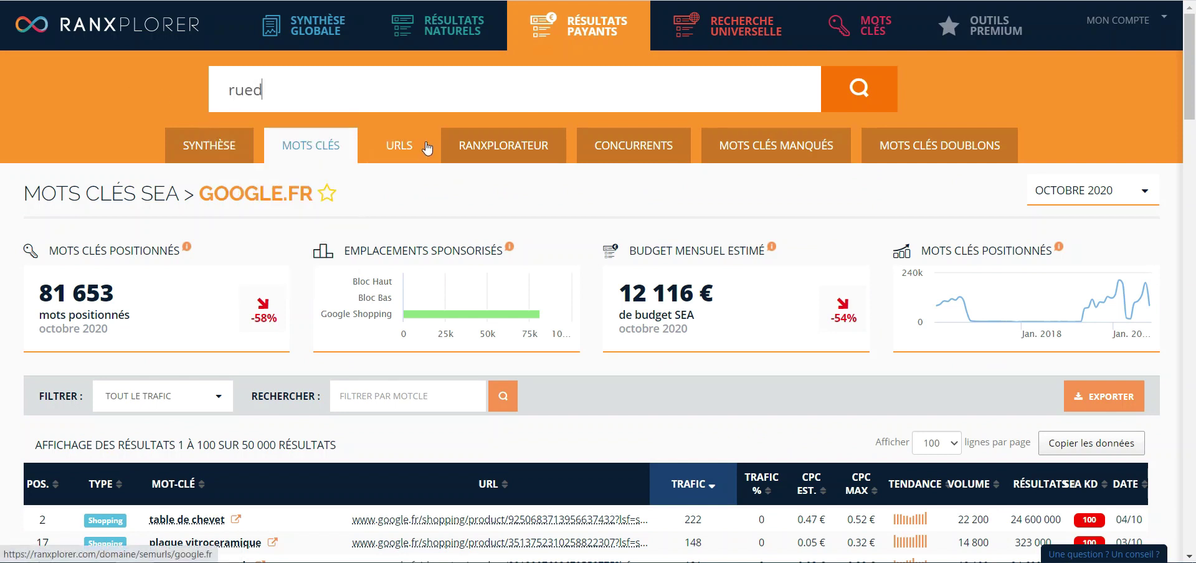
type("ucommerce.com")
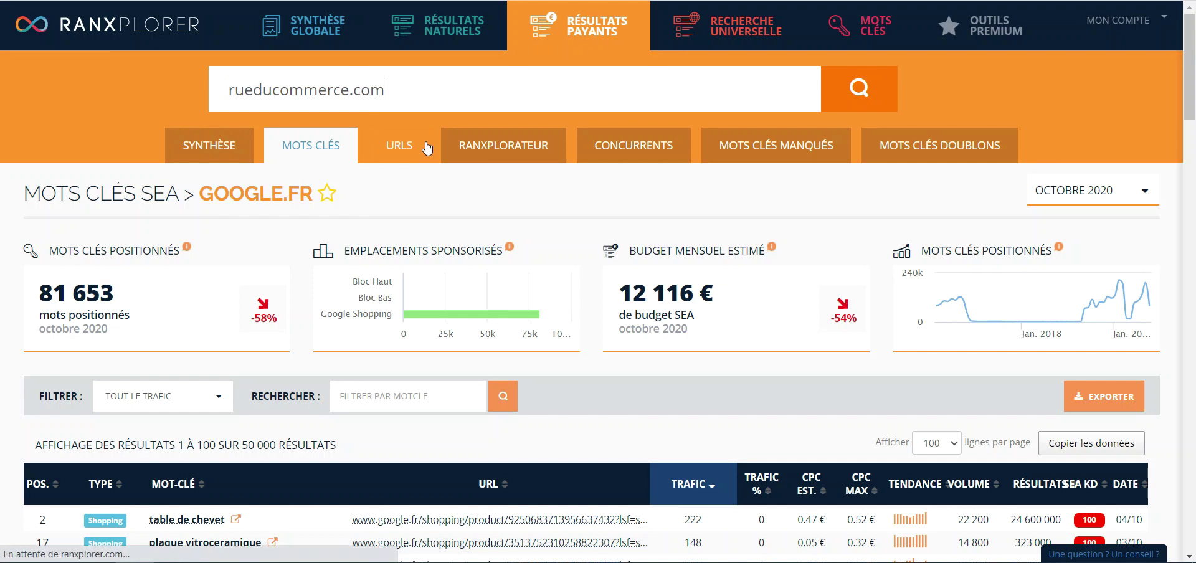
key("Return")
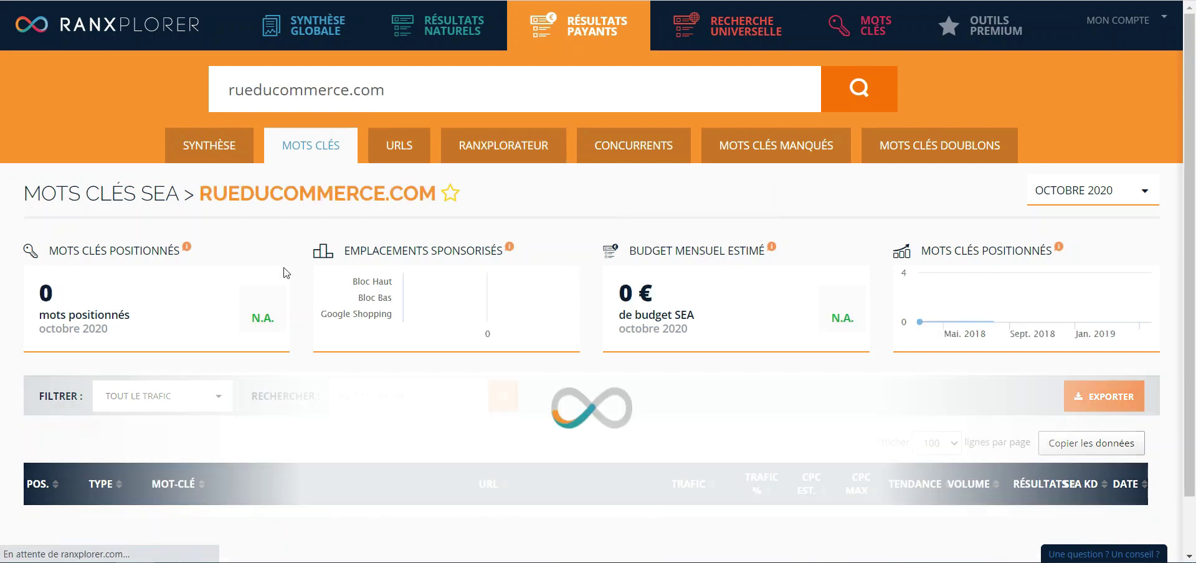
Step: Switch to the paid results summary and analyse amazon.fr instead of rueducommerce.com
left_click(214, 145)
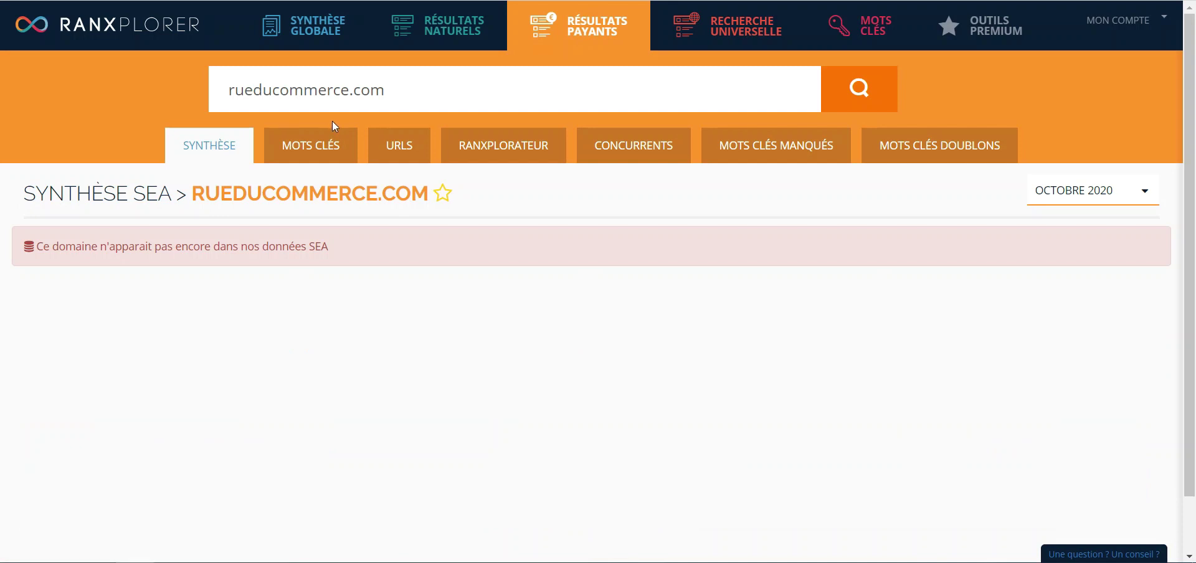
left_click(481, 93)
key("ctrl+a")
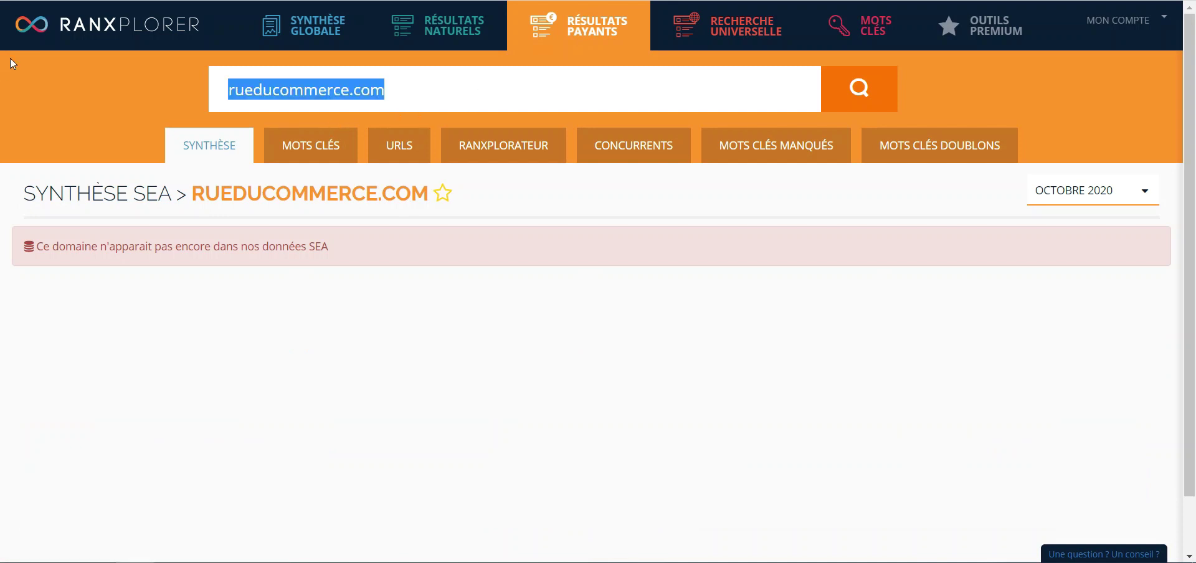
type("amazon.fr")
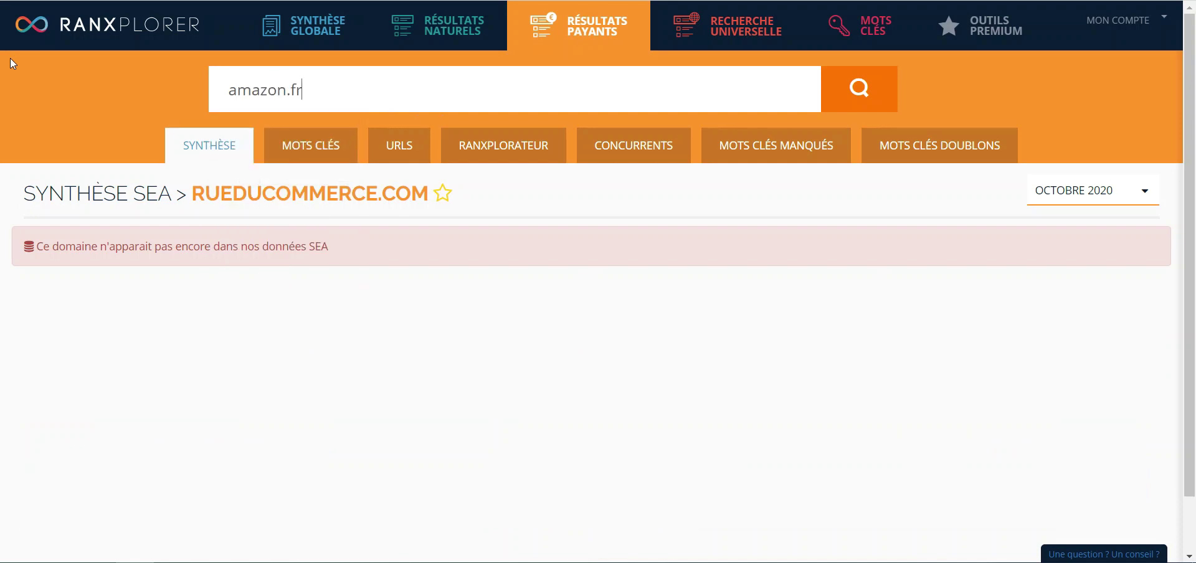
key("Return")
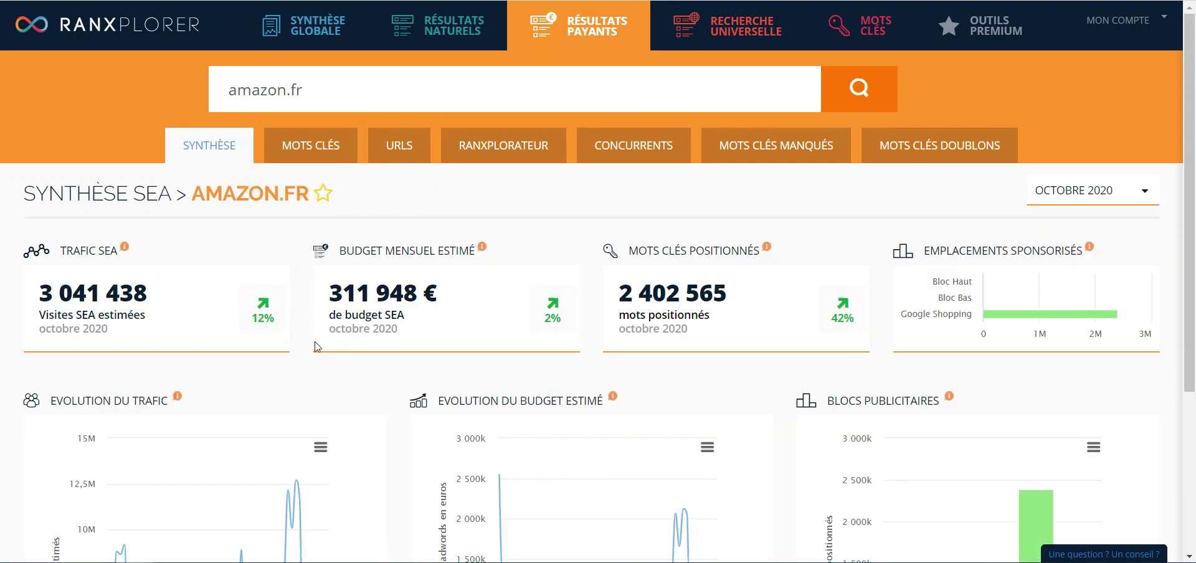
Step: Review amazon.fr's estimated monthly budget and its traffic, budget and ad block charts
left_click_drag(437, 295, 329, 295)
left_click(446, 298)
left_click_drag(446, 297, 319, 299)
left_click(411, 296)
scroll(460, 293, "down", 2)
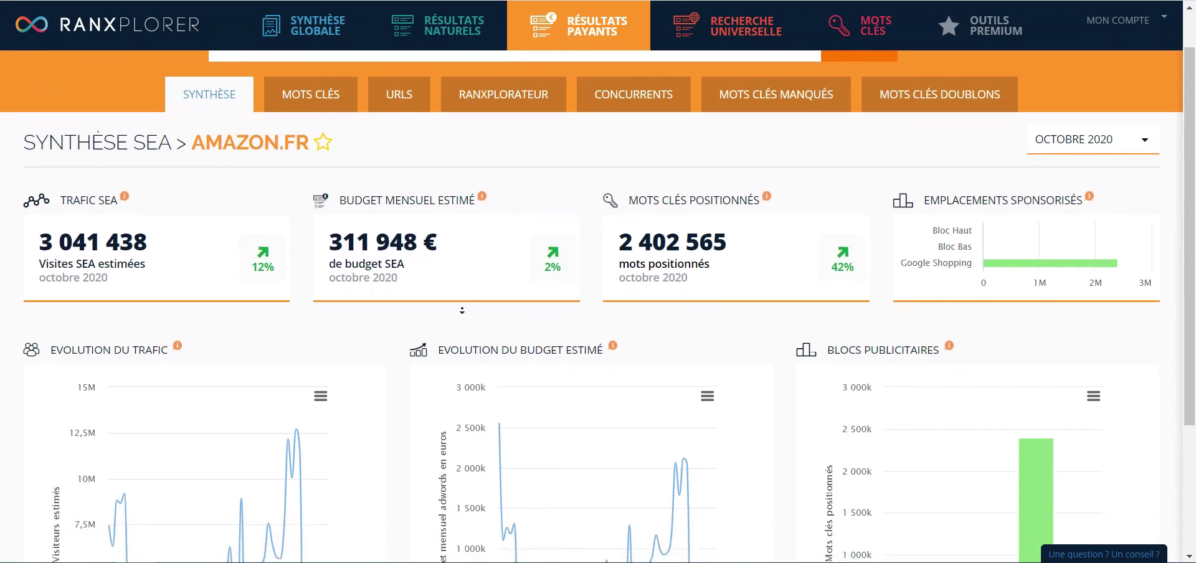
scroll(462, 310, "down", 3)
mouse_move(1014, 119)
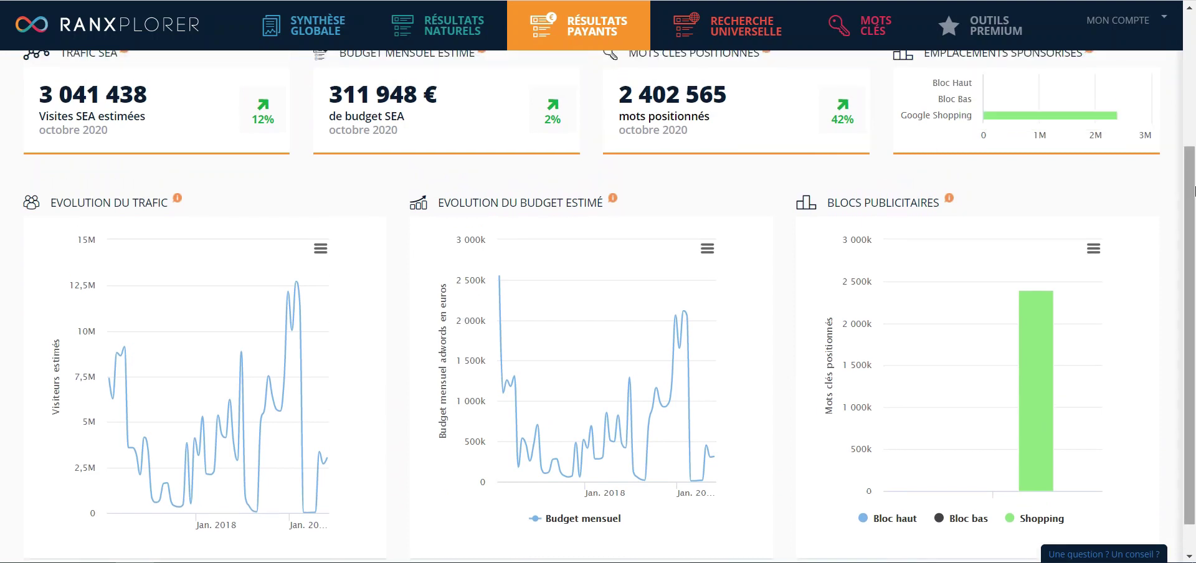
scroll(1195, 191, "down", 1)
scroll(598, 187, "up", 4)
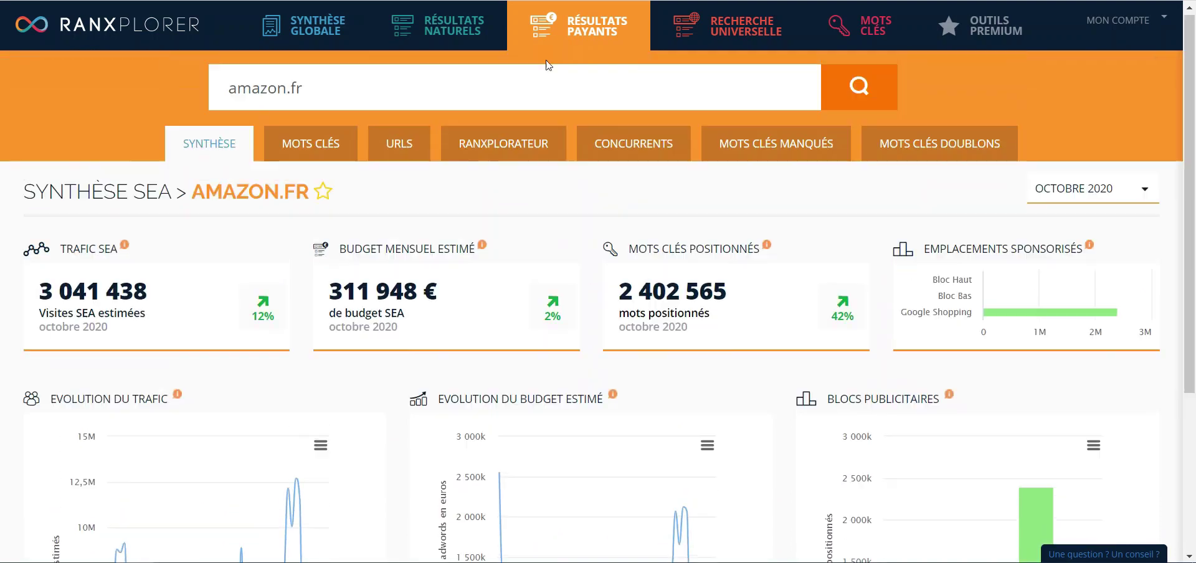
Step: Open the paid keywords report for amazon.fr and examine its highest-traffic keywords
left_click(293, 134)
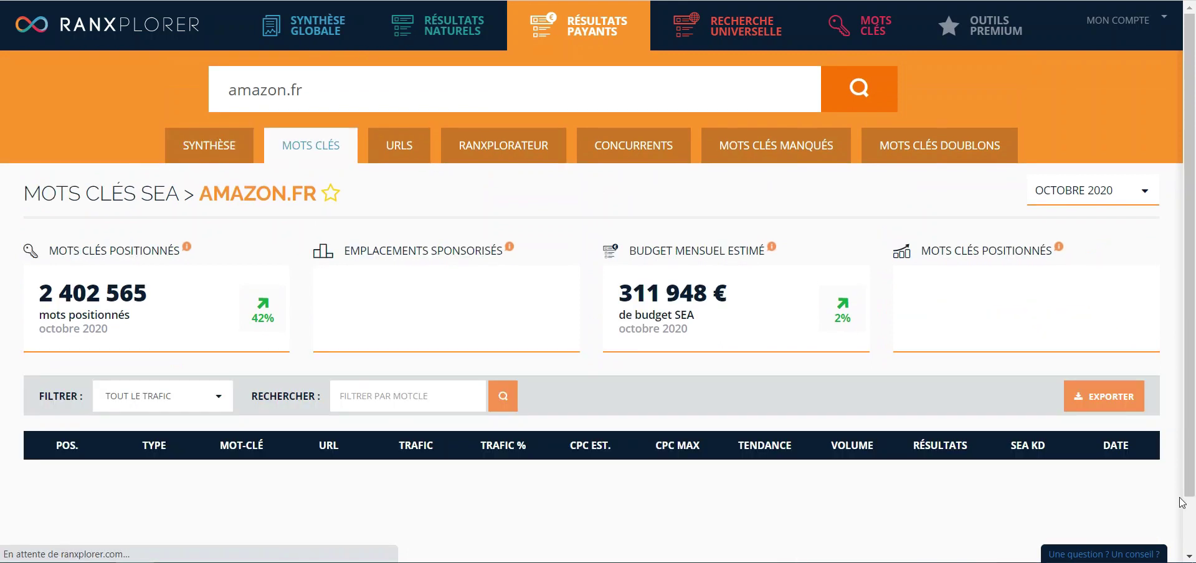
scroll(1195, 249, "down", 1)
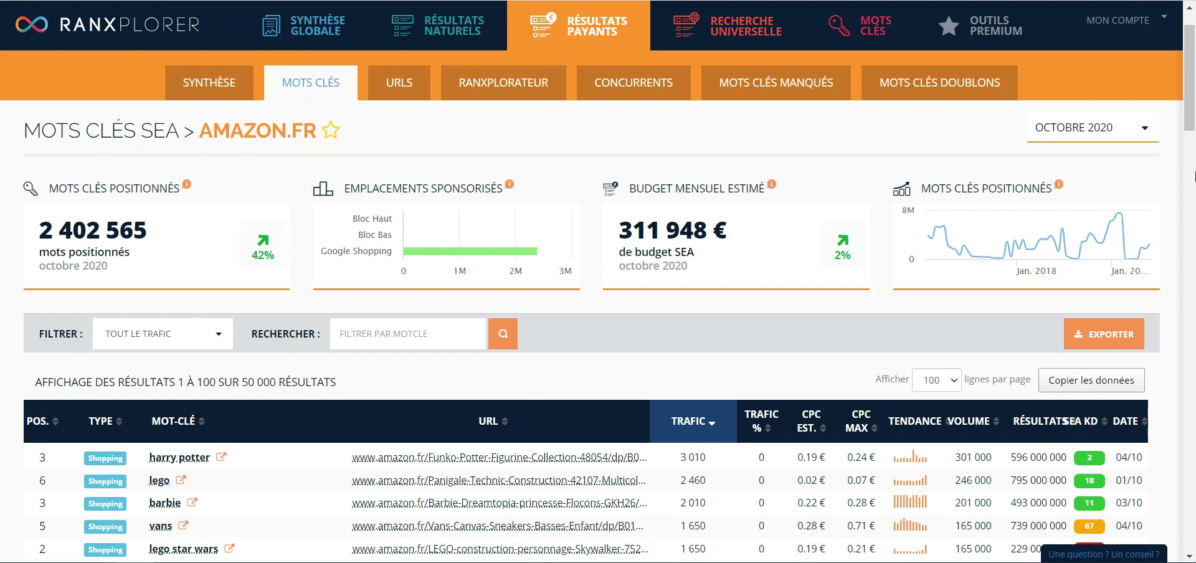
scroll(1194, 198, "down", 3)
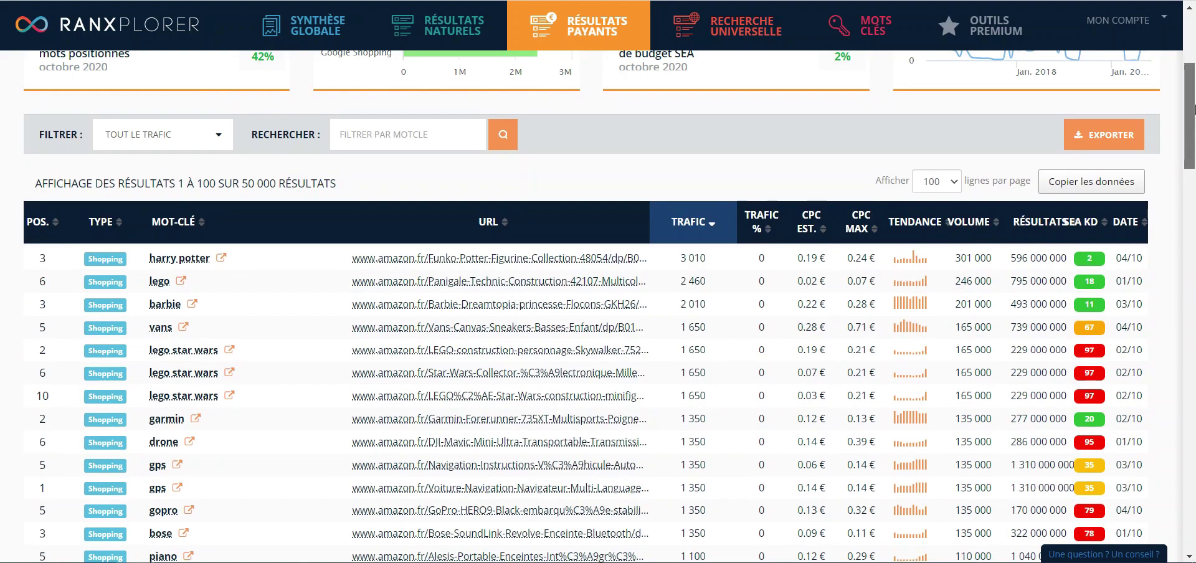
scroll(1195, 109, "down", 1)
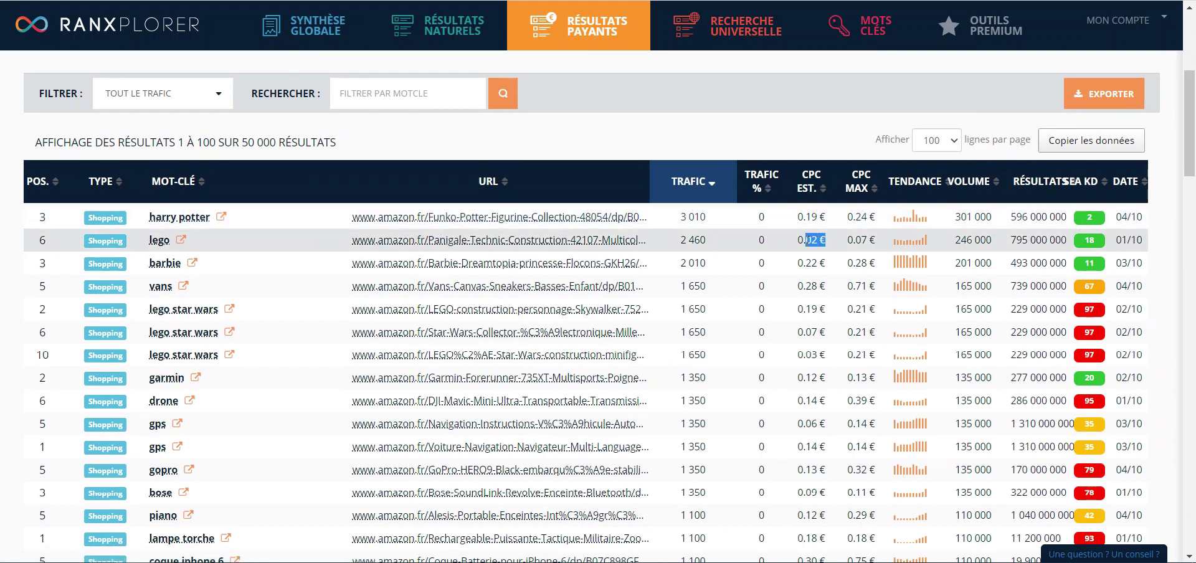
Step: Examine the estimated and maximum cost per click of the keyword "lego"
left_click(838, 236)
left_click_drag(884, 245, 798, 241)
left_click(792, 243)
mouse_move(877, 241)
left_mouse_down()
mouse_move(820, 242)
mouse_move(895, 246)
left_mouse_up()
left_click(820, 241)
left_click(875, 241)
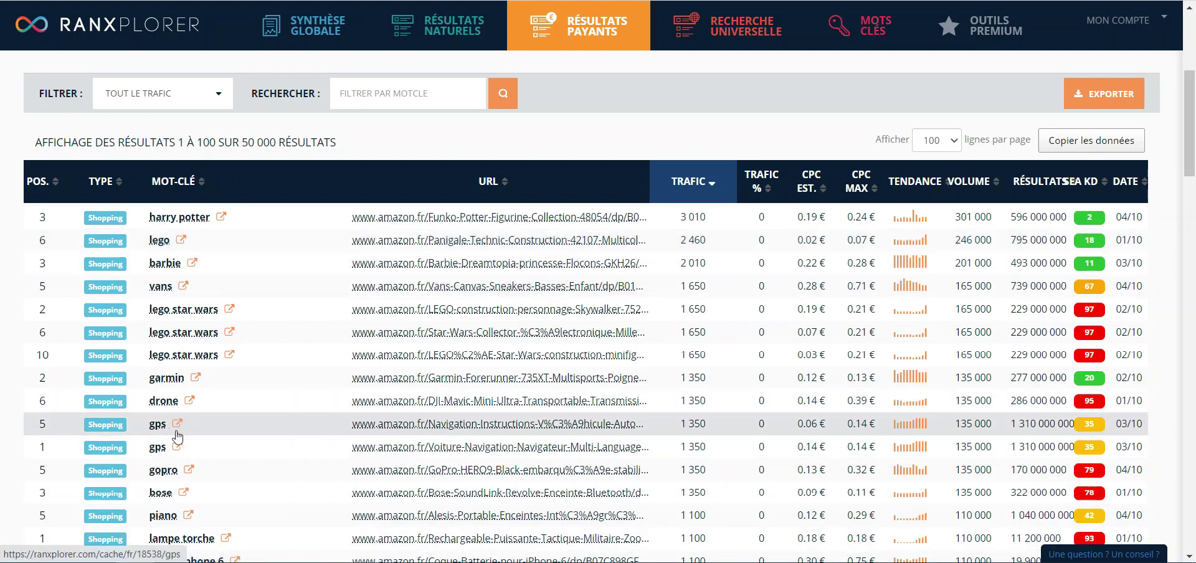
Step: Look further down amazon.fr's paid keyword list and examine the lower-traffic Shopping keywords
scroll(287, 406, "down", 2)
scroll(287, 406, "down", 5)
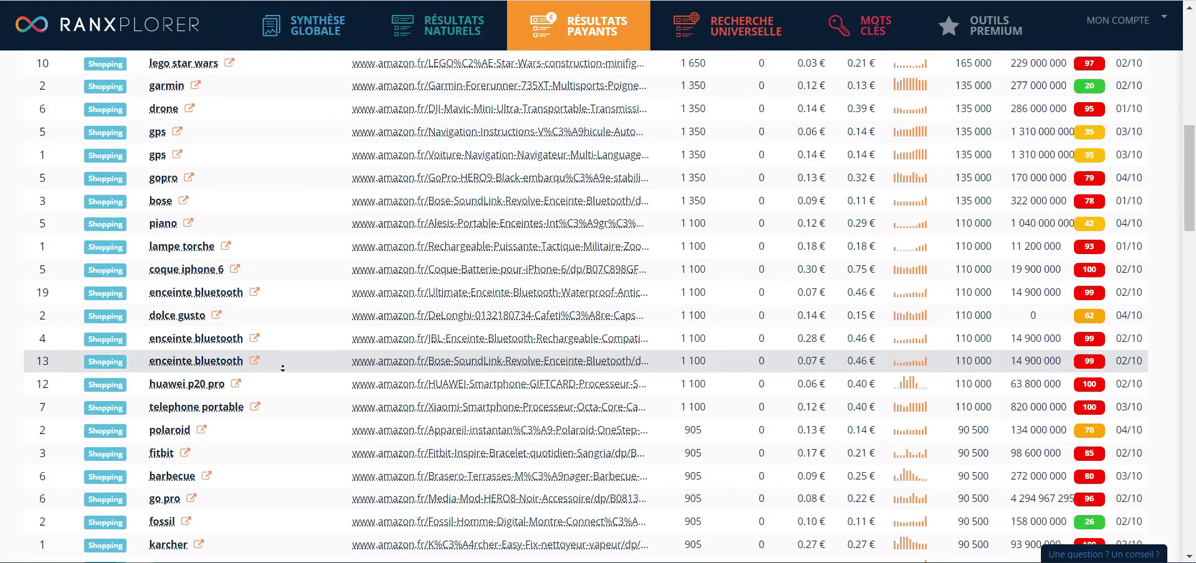
scroll(298, 393, "down", 5)
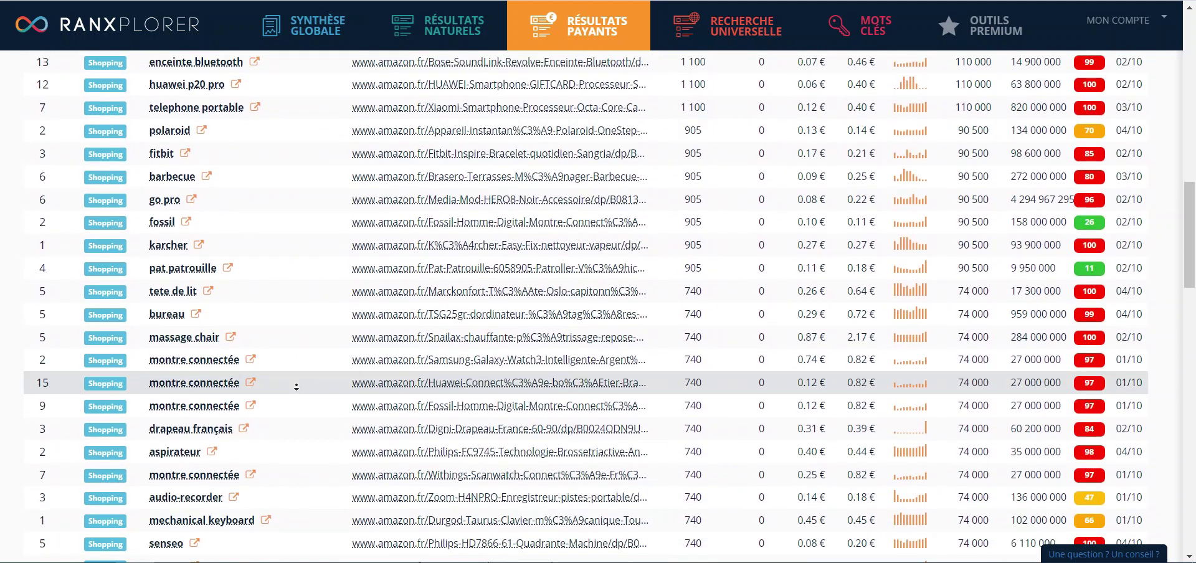
scroll(295, 364, "down", 1)
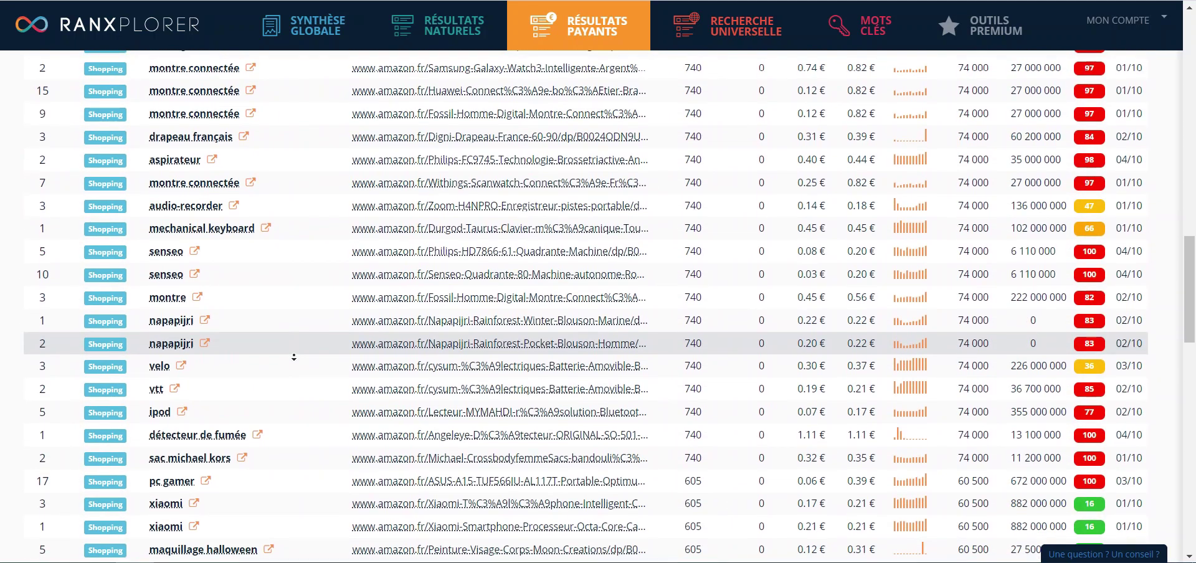
scroll(324, 268, "up", 20)
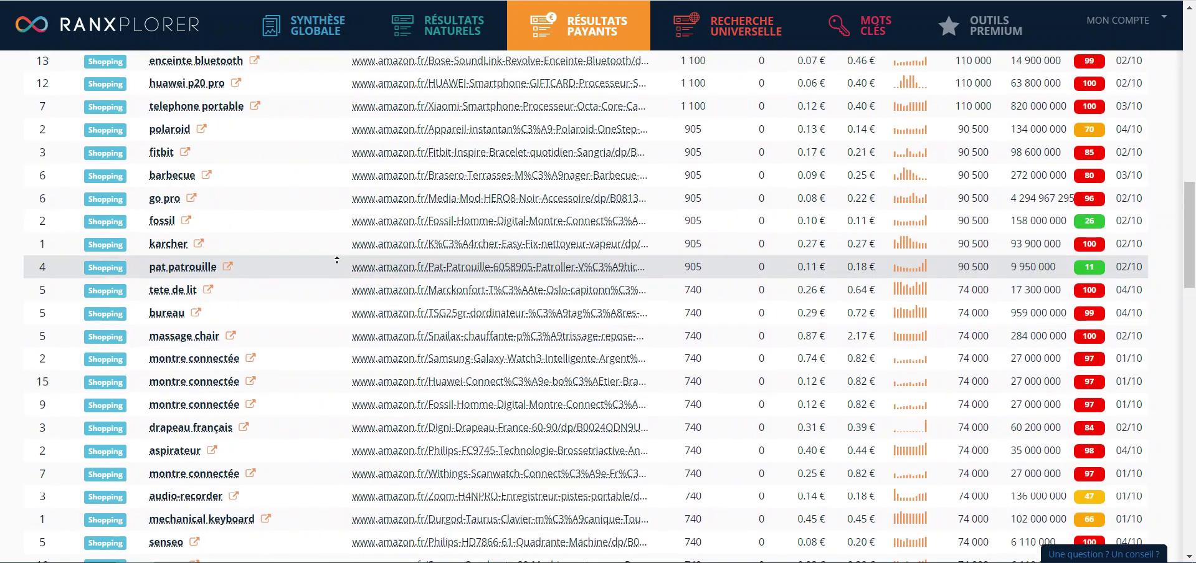
Step: Compare the estimated cost per click of "harry potter", "lego" and "lego star wars" in amazon.fr's paid keywords
scroll(352, 255, "up", 2)
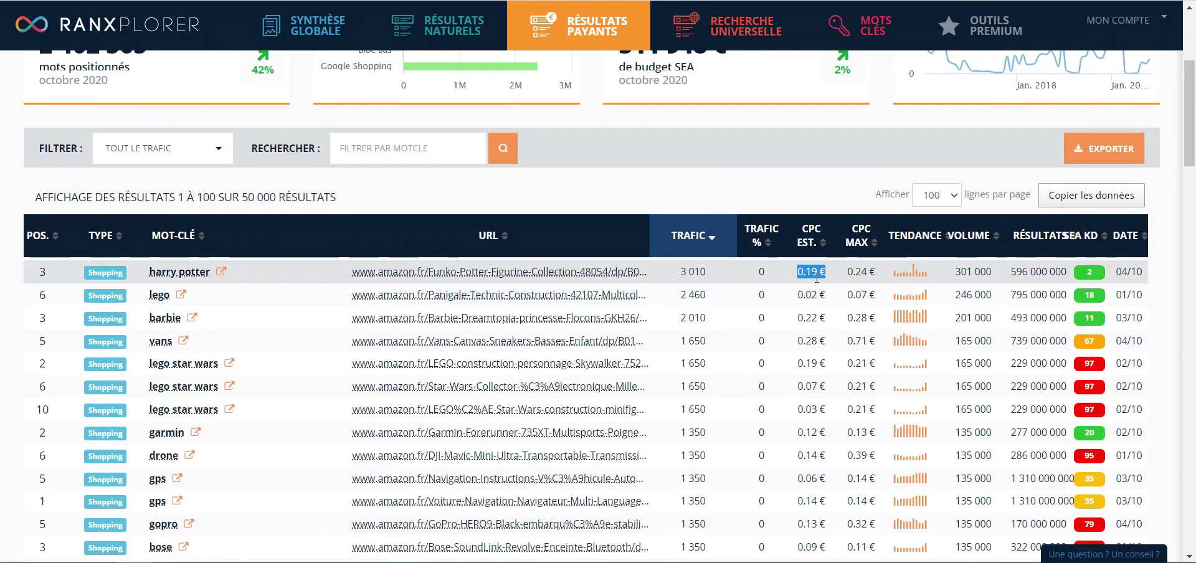
left_click_drag(834, 297, 756, 299)
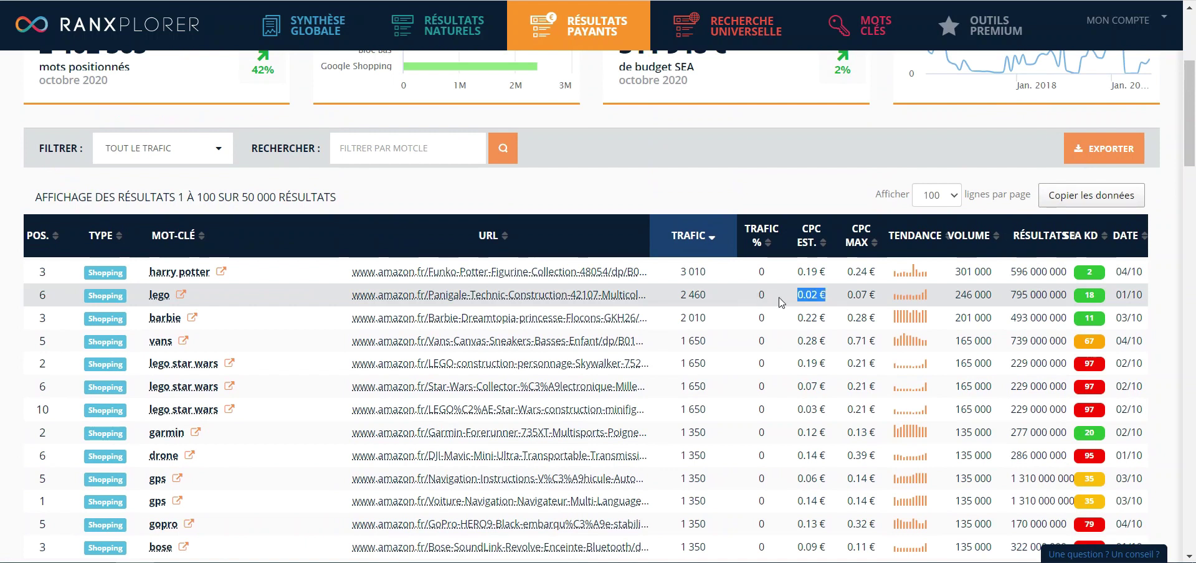
left_click(814, 365)
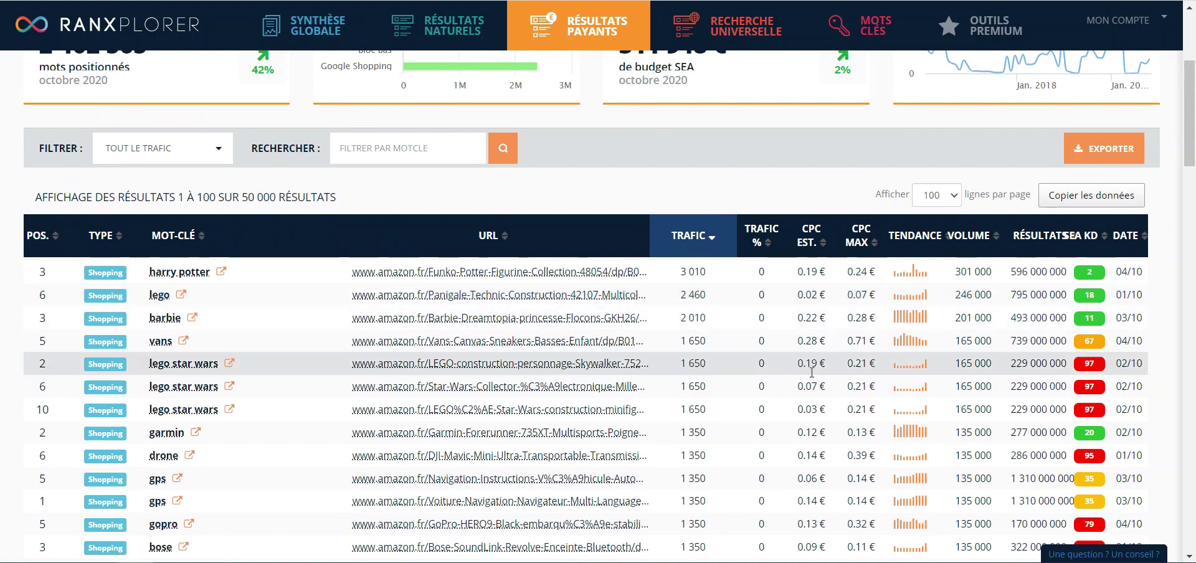
Step: Sort amazon.fr's paid keywords by maximum cost per click, highest first, and check the traffic of the top keywords
left_click(875, 242)
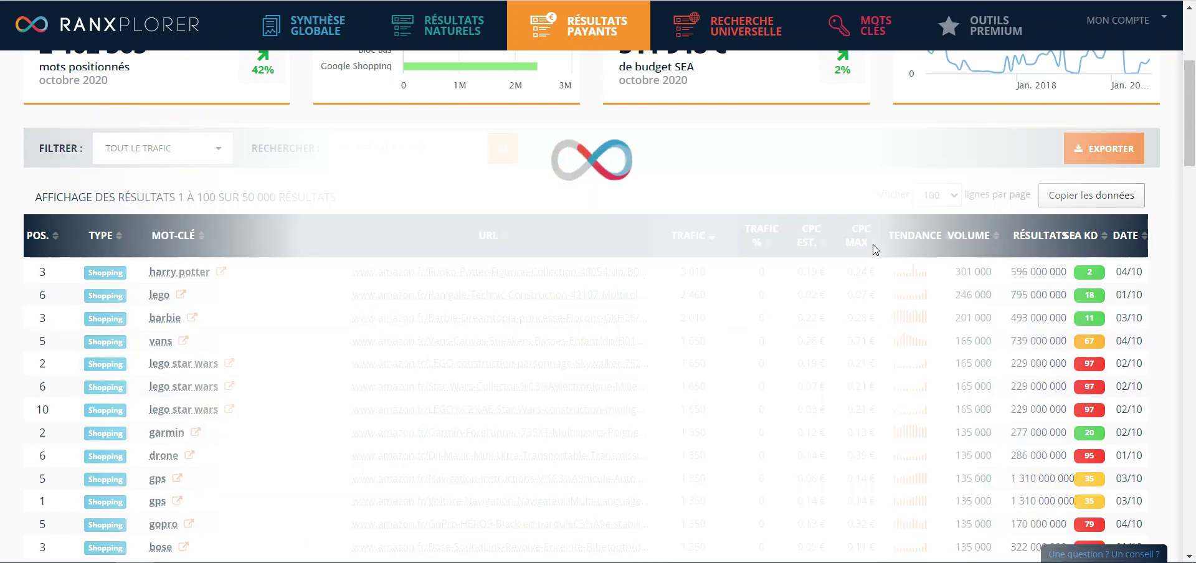
left_click(873, 244)
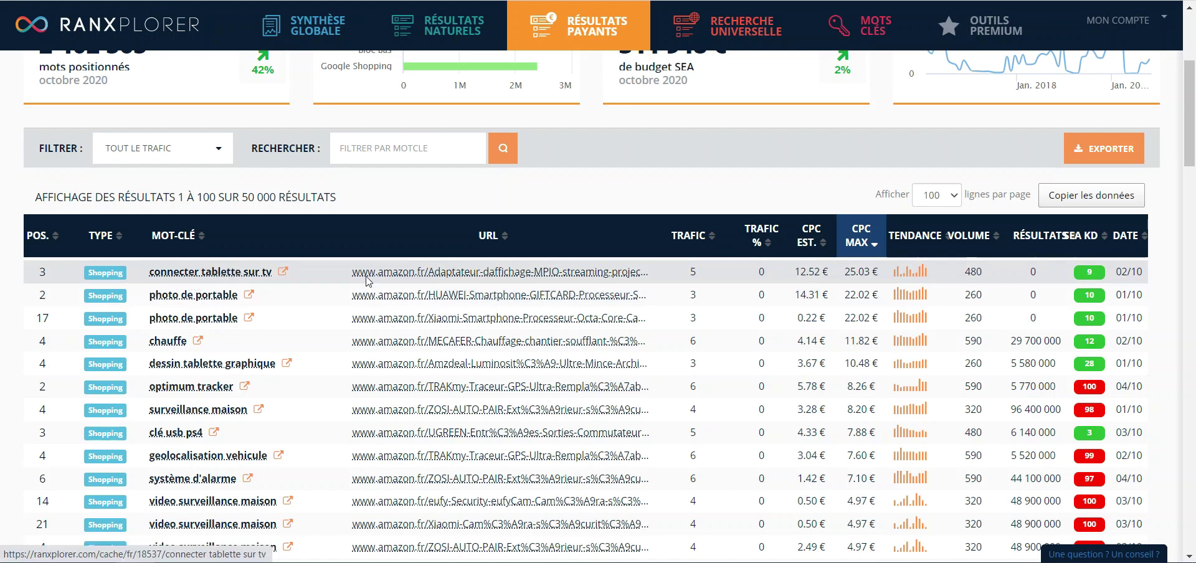
double_click(699, 271)
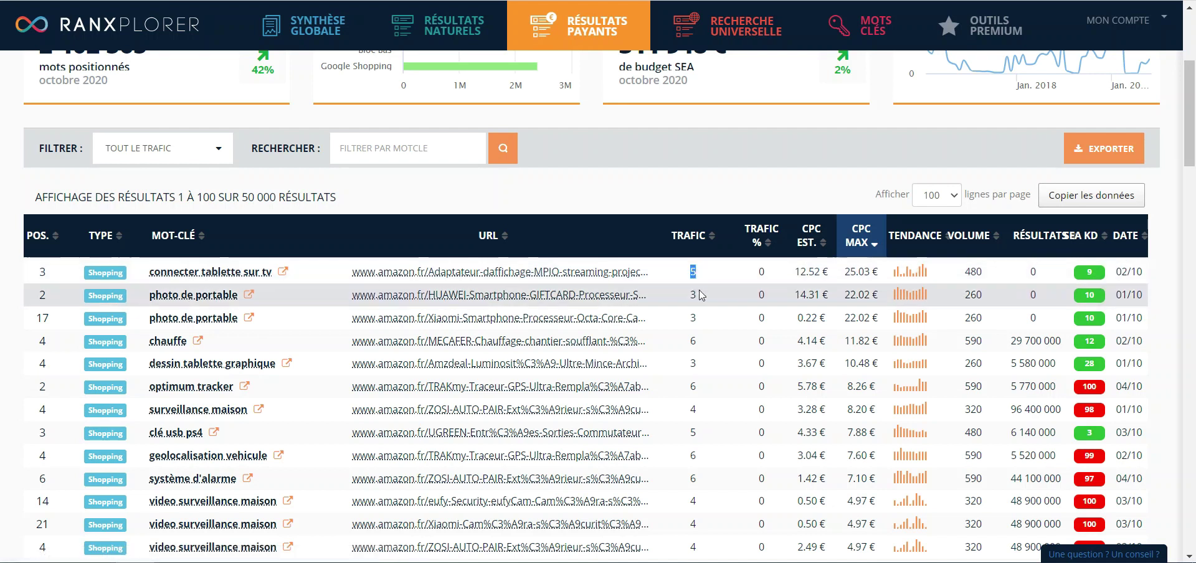
left_click(694, 318)
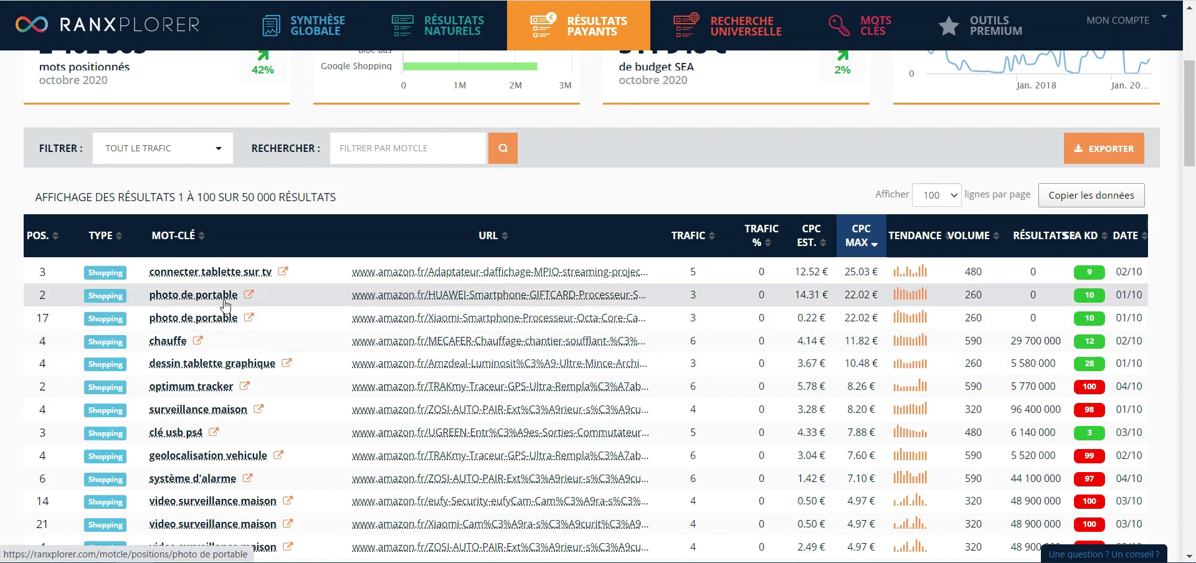
Step: Look down the sorted list to examine the costs per click of amazon.fr's most expensive Shopping keywords
scroll(781, 374, "down", 3)
scroll(781, 374, "down", 5)
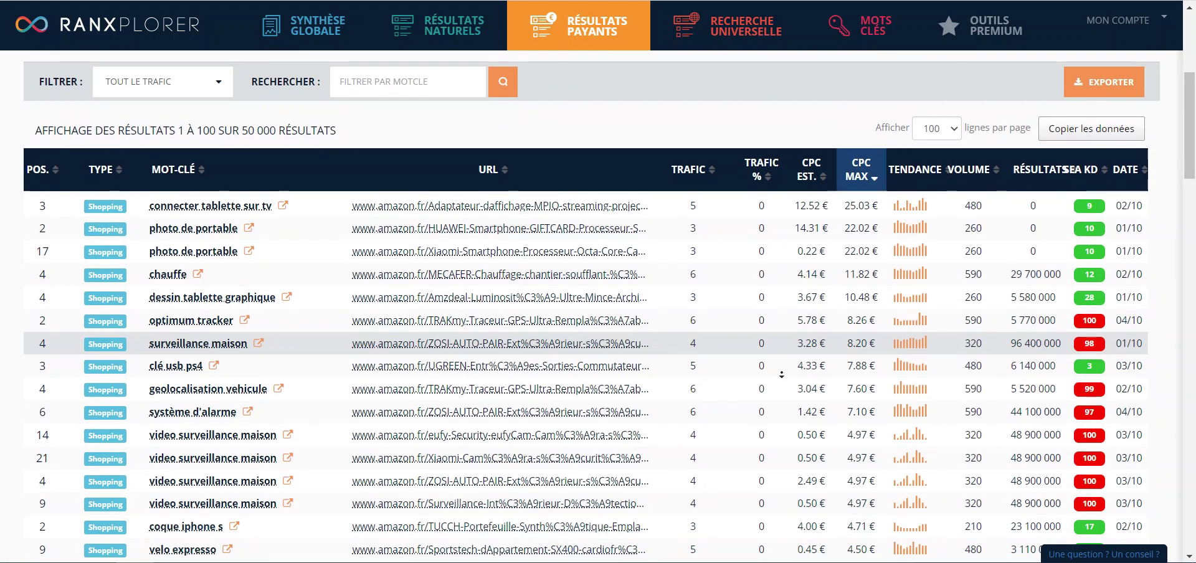
scroll(793, 440, "down", 5)
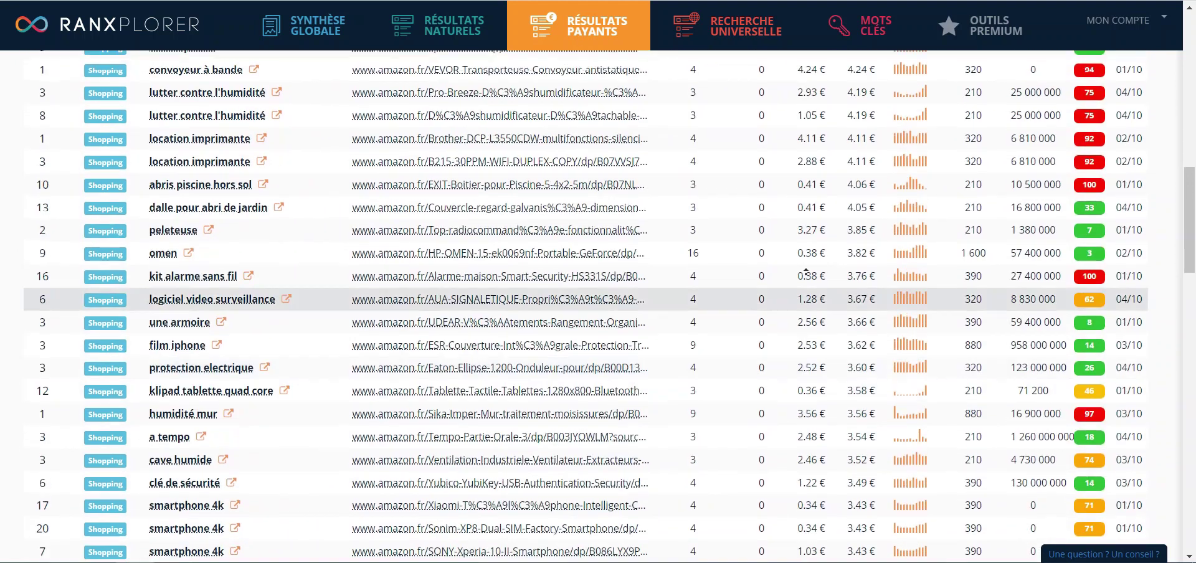
scroll(810, 280, "up", 20)
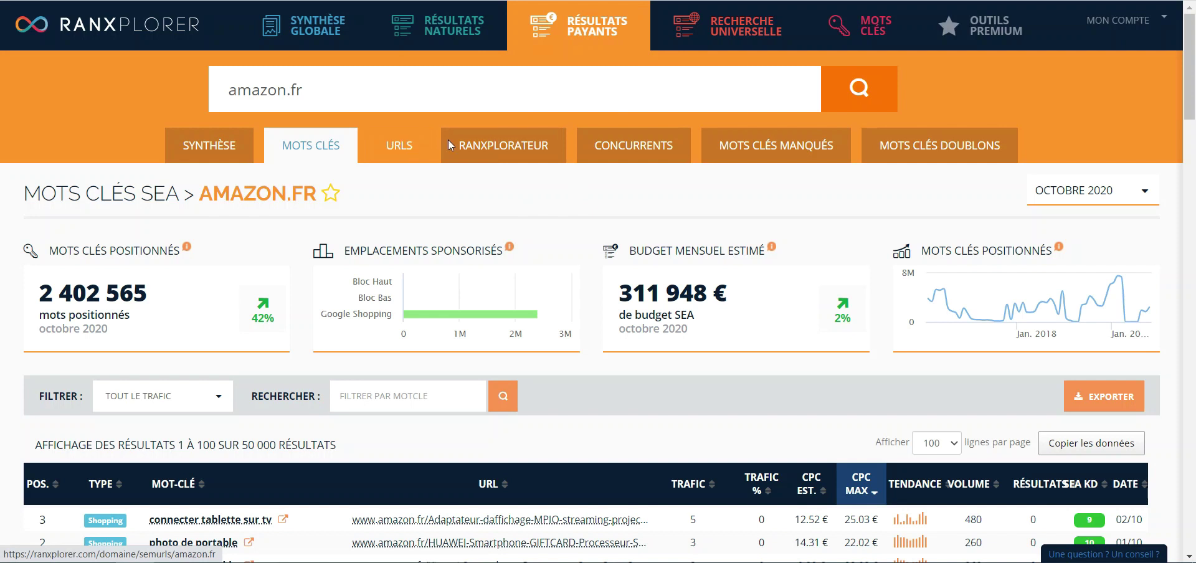
Step: Open the paid Ranxplorateur report to examine amazon.fr's subdomain tree
left_click(504, 143)
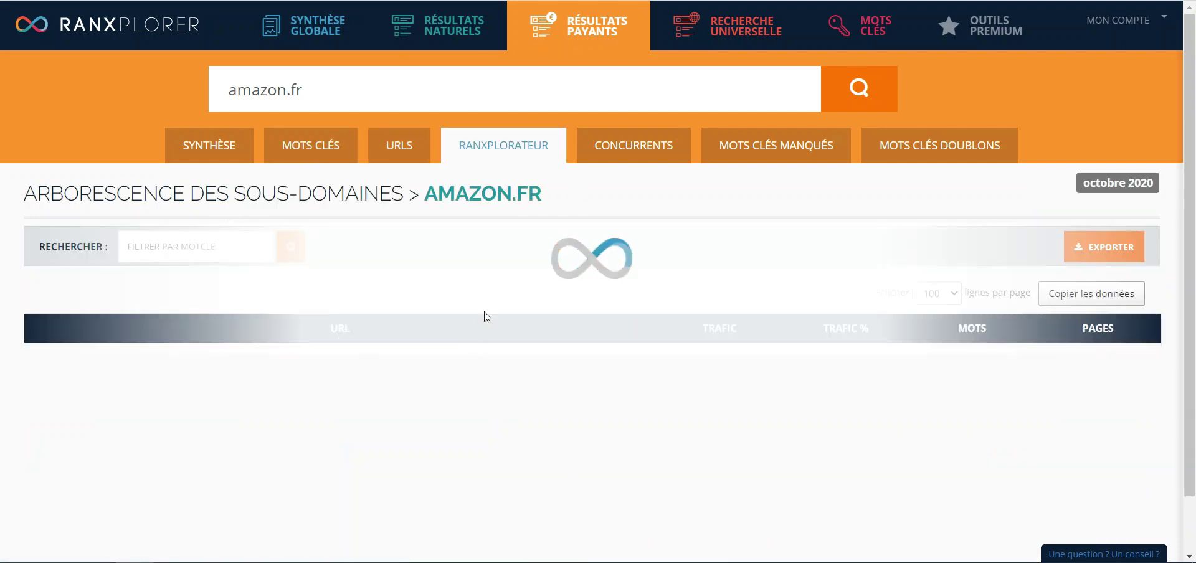
double_click(294, 86)
left_click(293, 87)
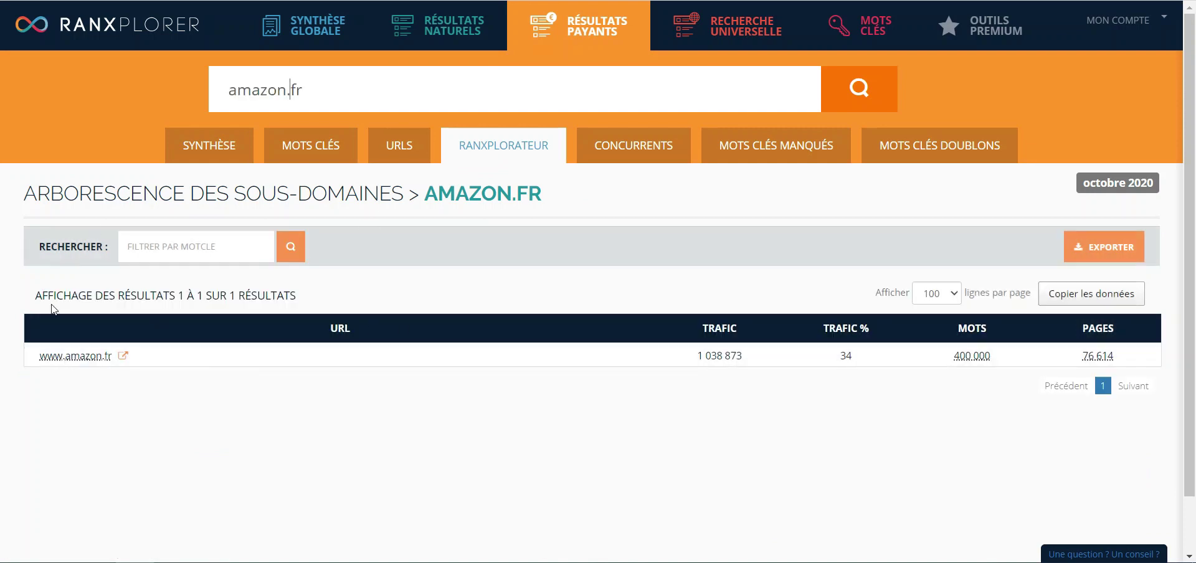
left_click(628, 134)
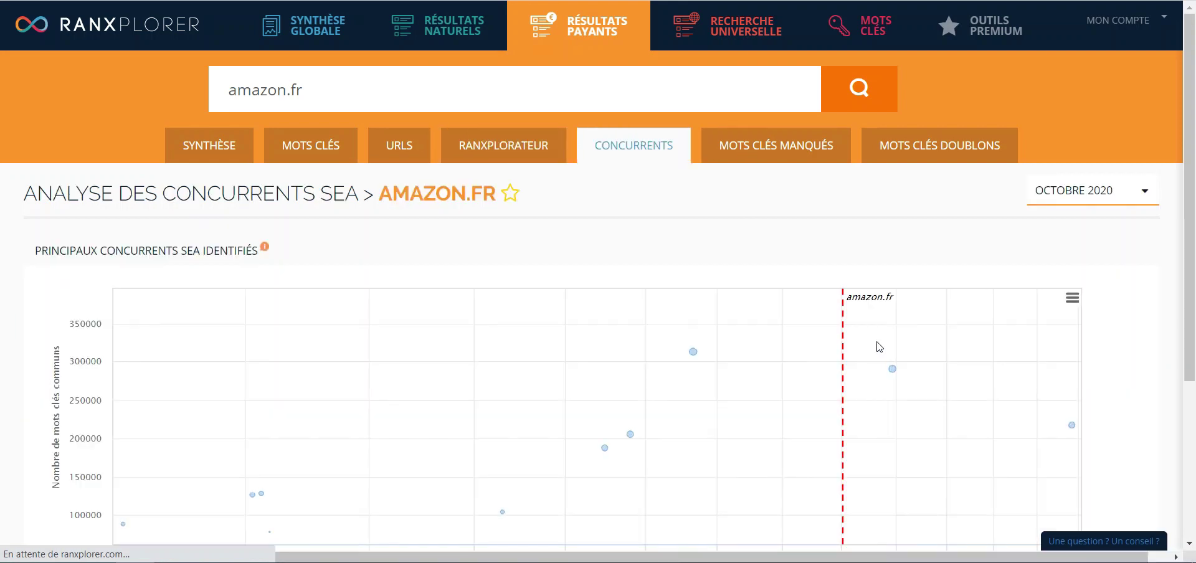
left_click_drag(1194, 96, 1195, 108)
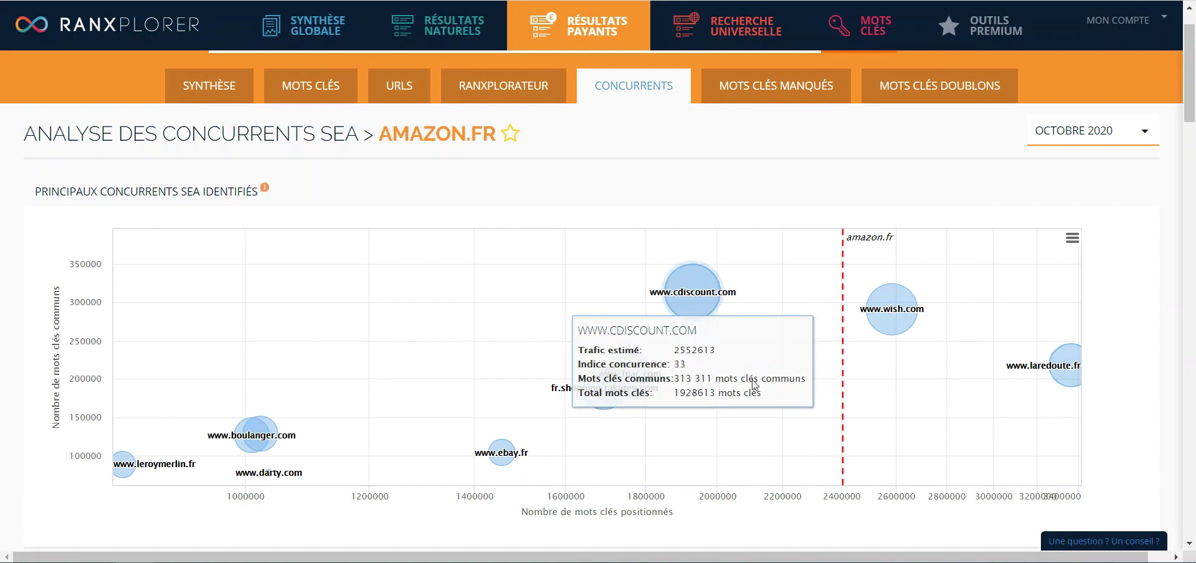
mouse_move(1188, 98)
left_mouse_down()
mouse_move(1188, 140)
mouse_move(1187, 80)
left_mouse_up()
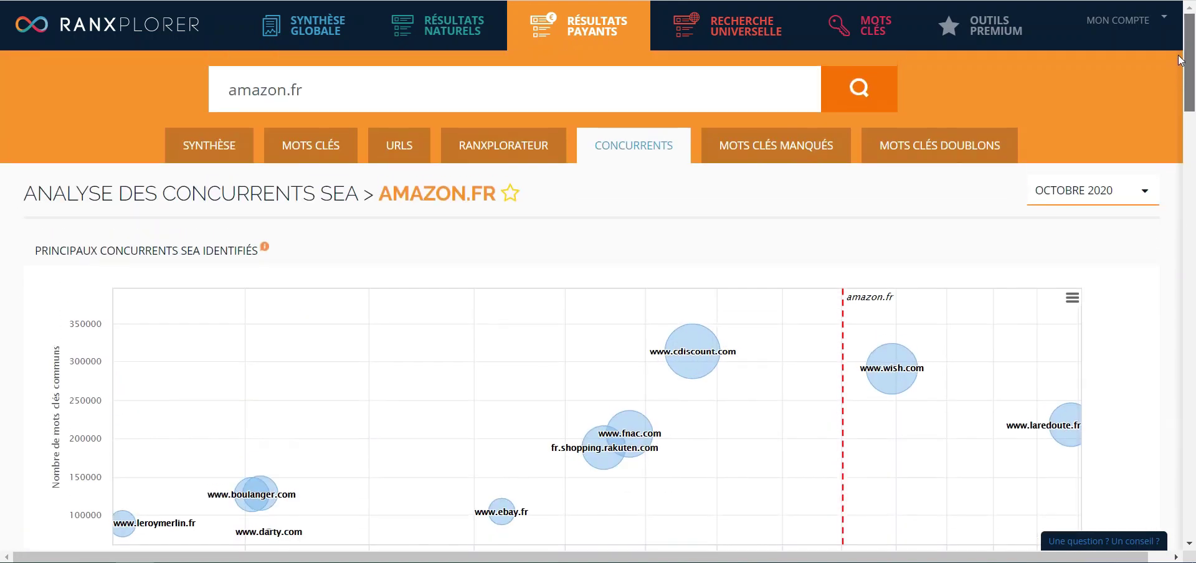
left_click(790, 159)
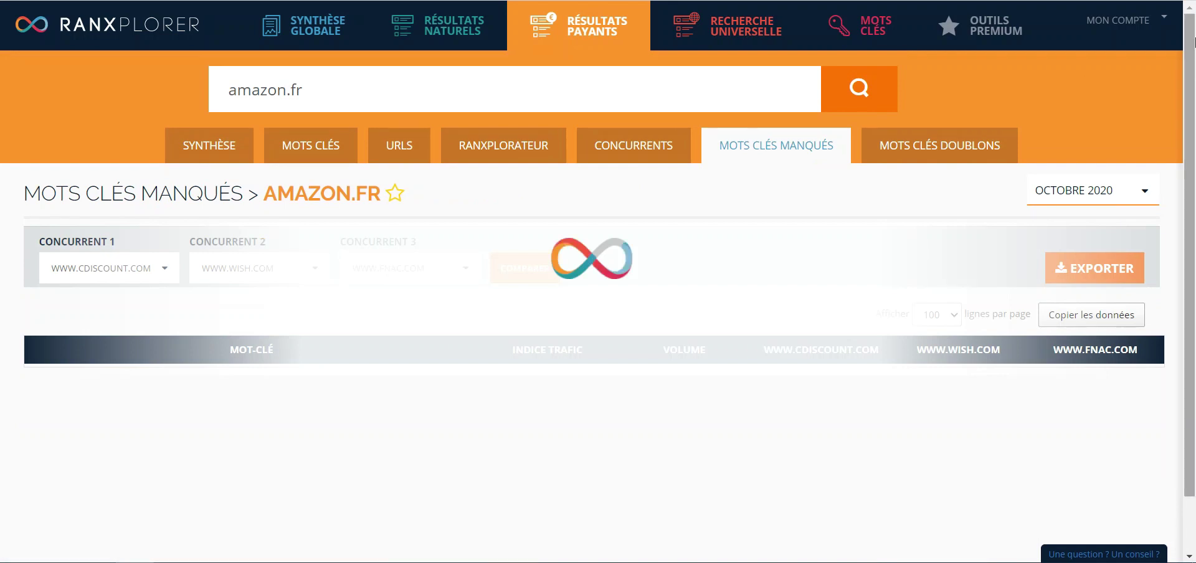
scroll(1194, 67, "down", 1)
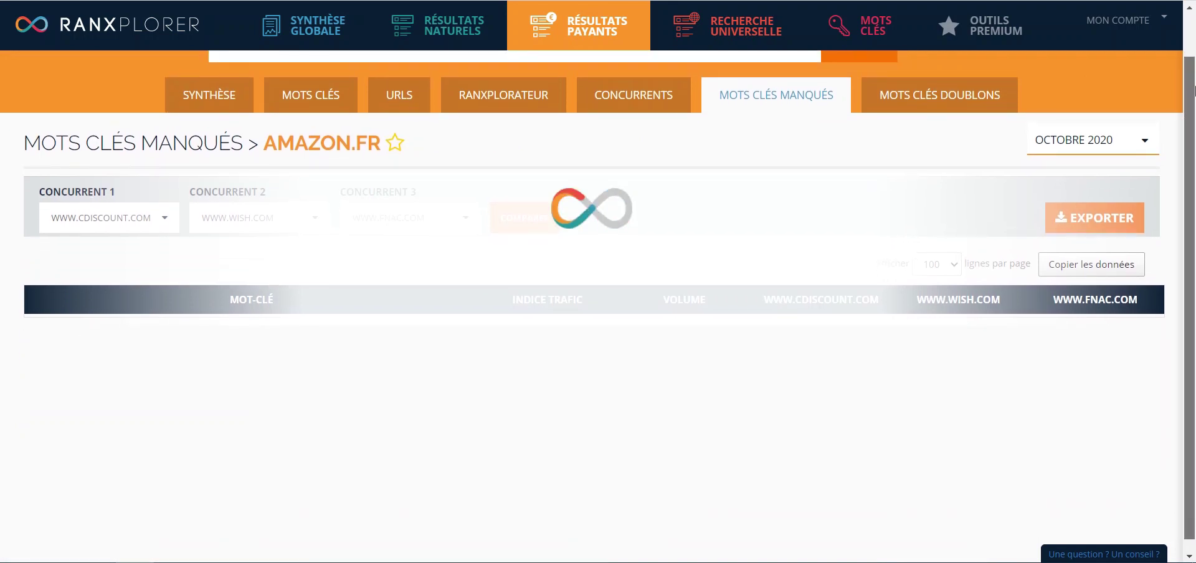
scroll(271, 164, "down", 3)
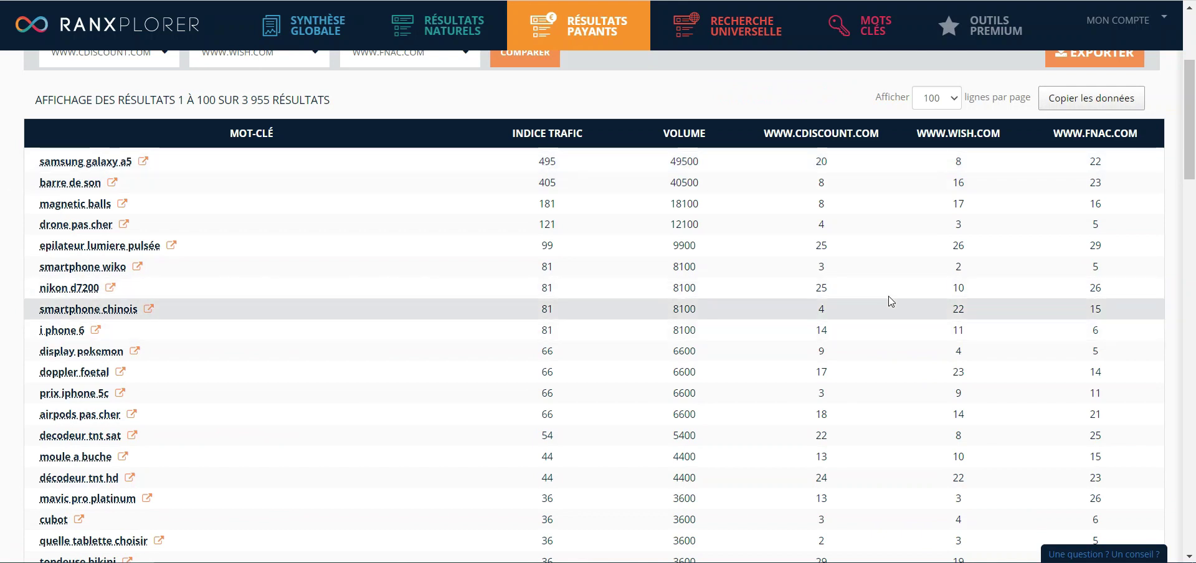
scroll(813, 269, "up", 4)
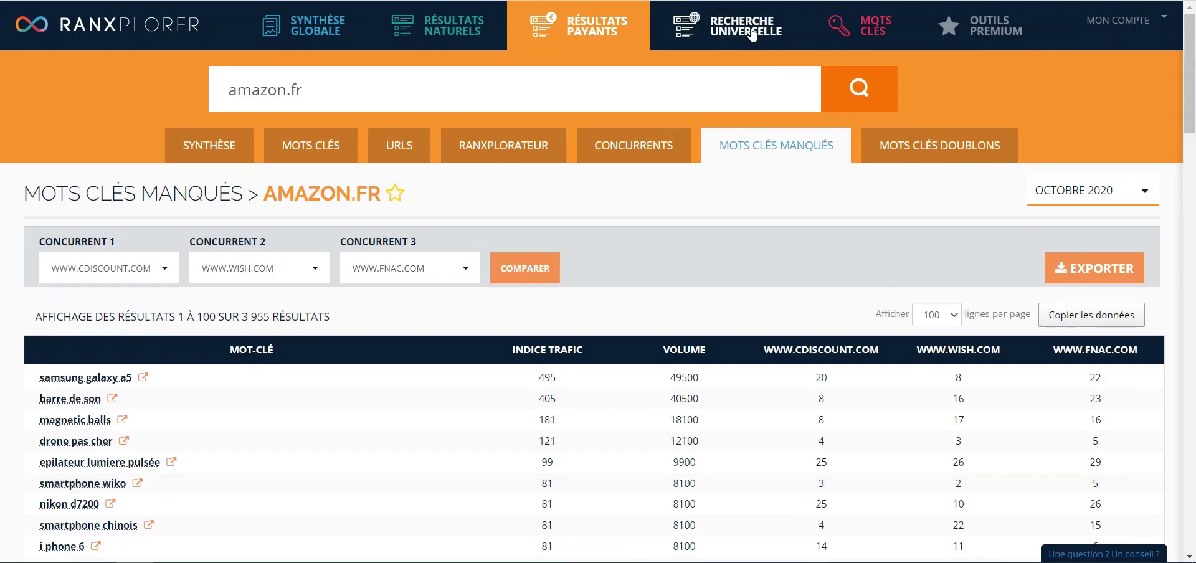
Step: Open the universal search keywords report for amazon.fr and examine the keyword distribution and positioned-keyword history charts
mouse_move(754, 31)
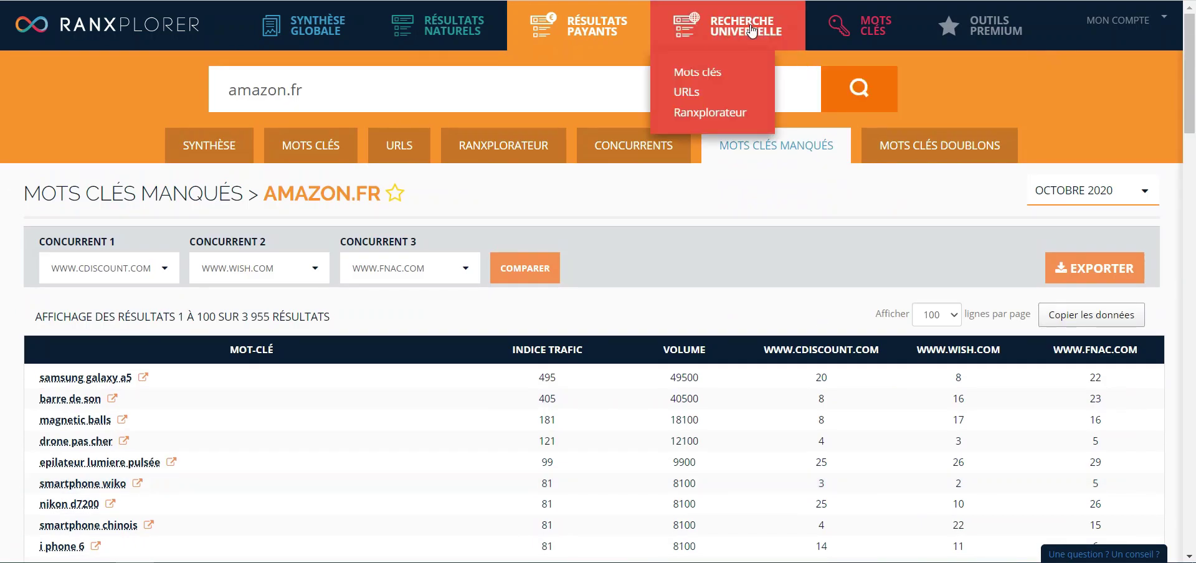
left_click(702, 67)
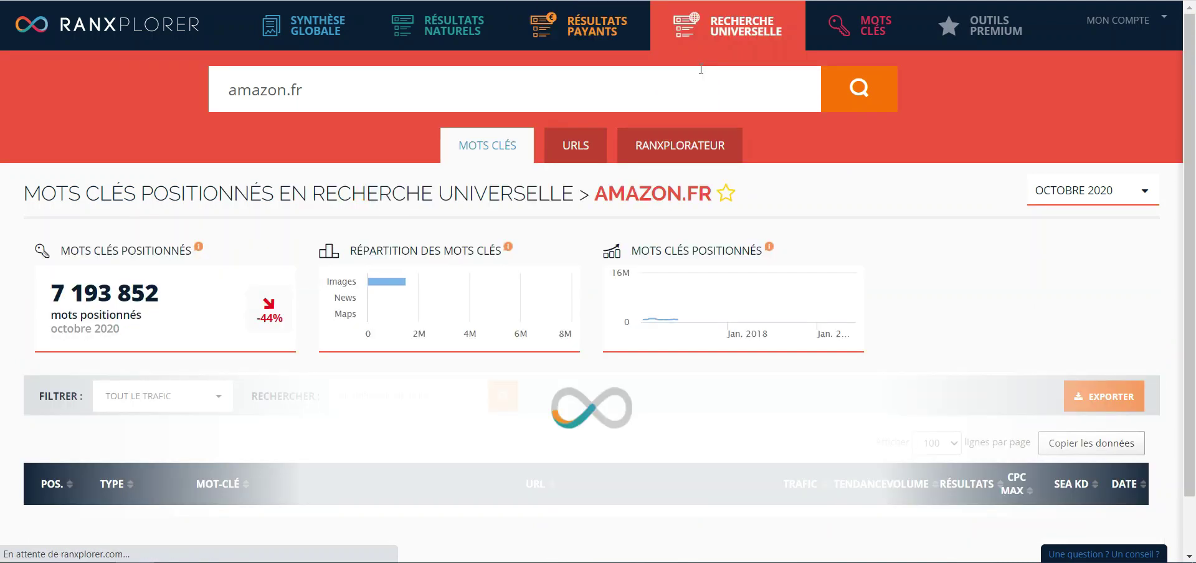
mouse_move(382, 283)
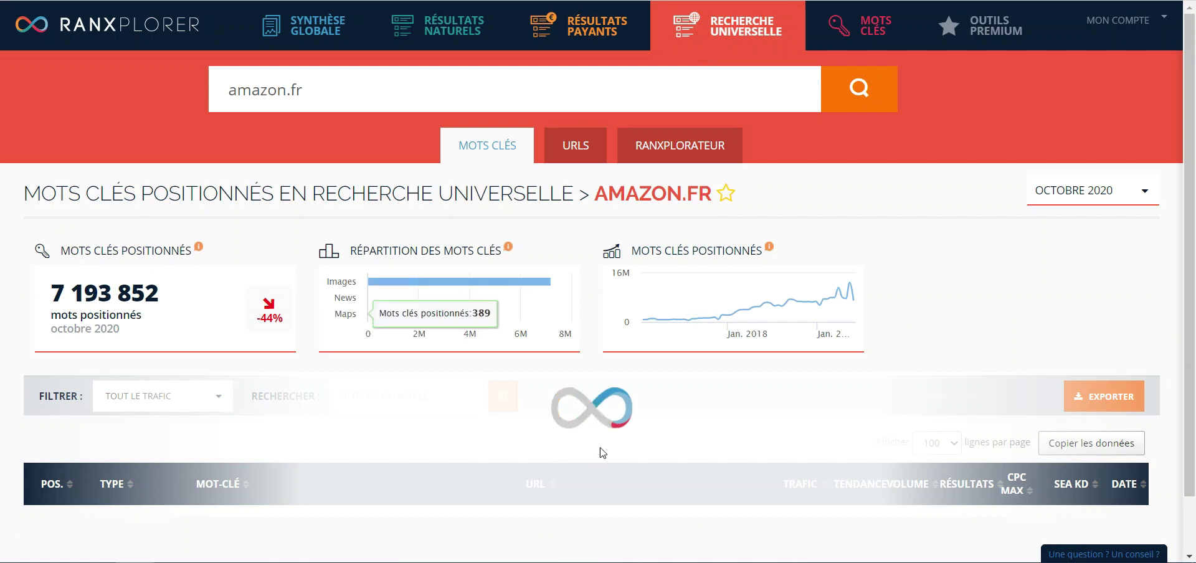
mouse_move(716, 324)
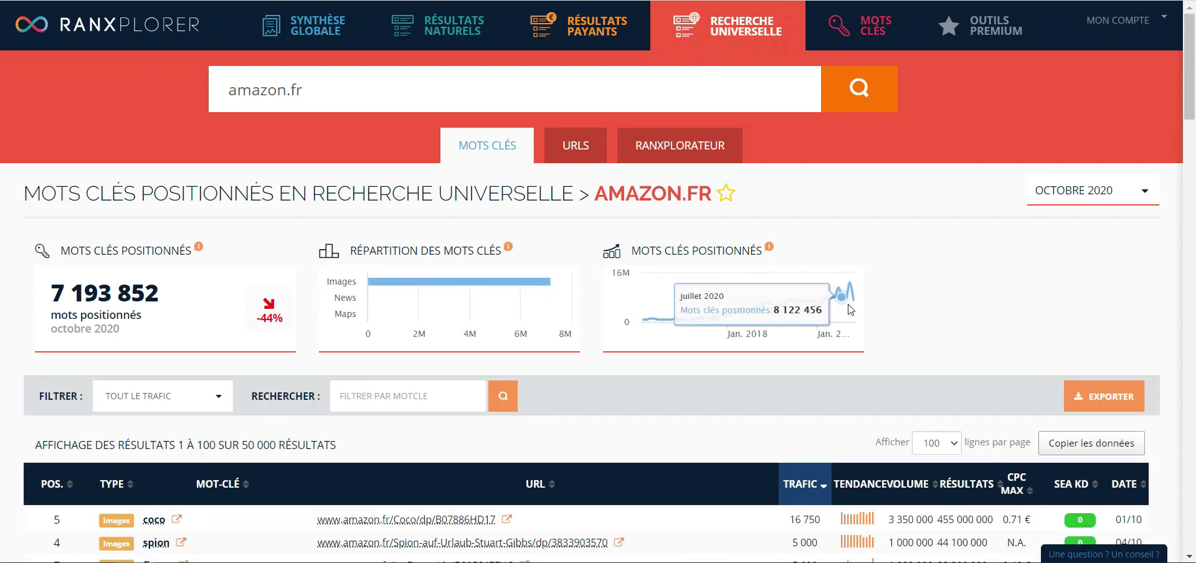
mouse_move(1190, 112)
left_mouse_down()
mouse_move(1193, 175)
mouse_move(1194, 105)
left_mouse_up()
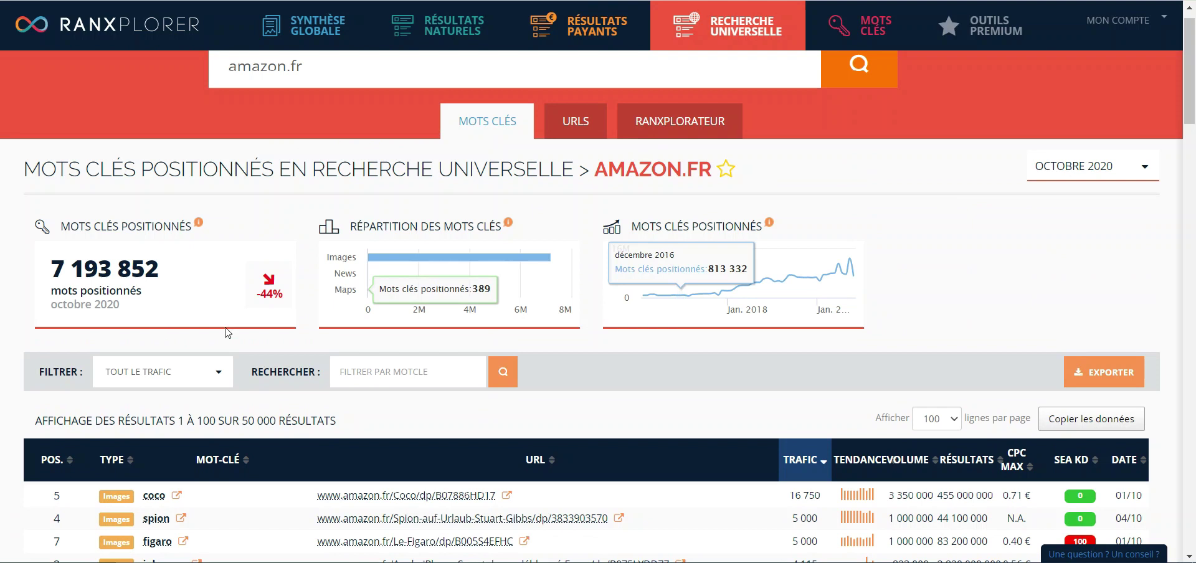
Step: Look through amazon.fr's highest-traffic keywords in the universal search results table
scroll(190, 261, "down", 4)
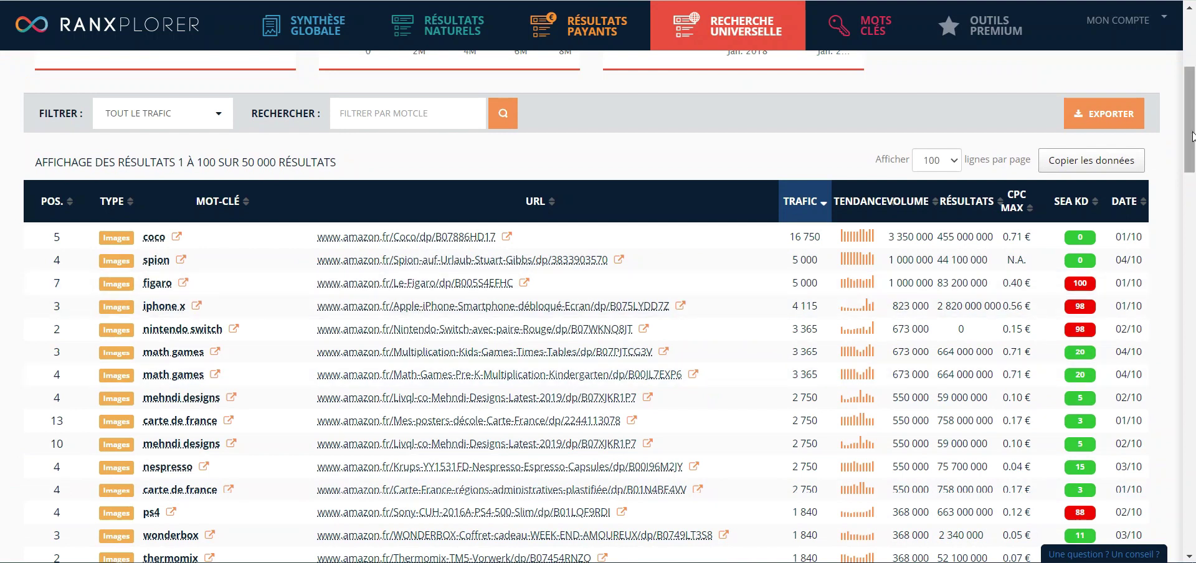
scroll(427, 261, "down", 1)
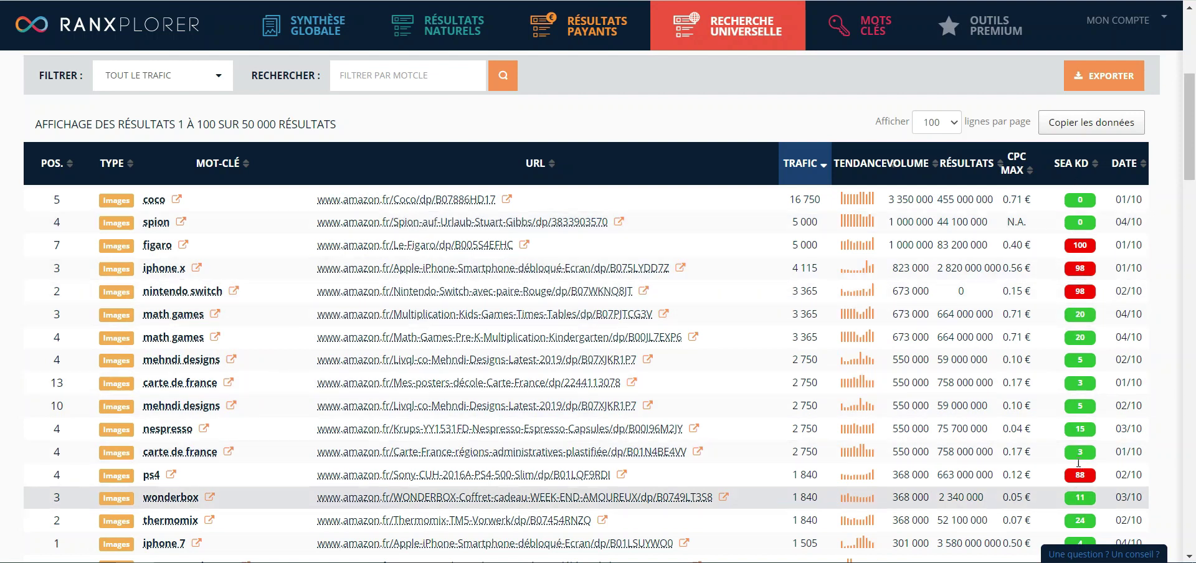
left_click_drag(1189, 131, 1191, 50)
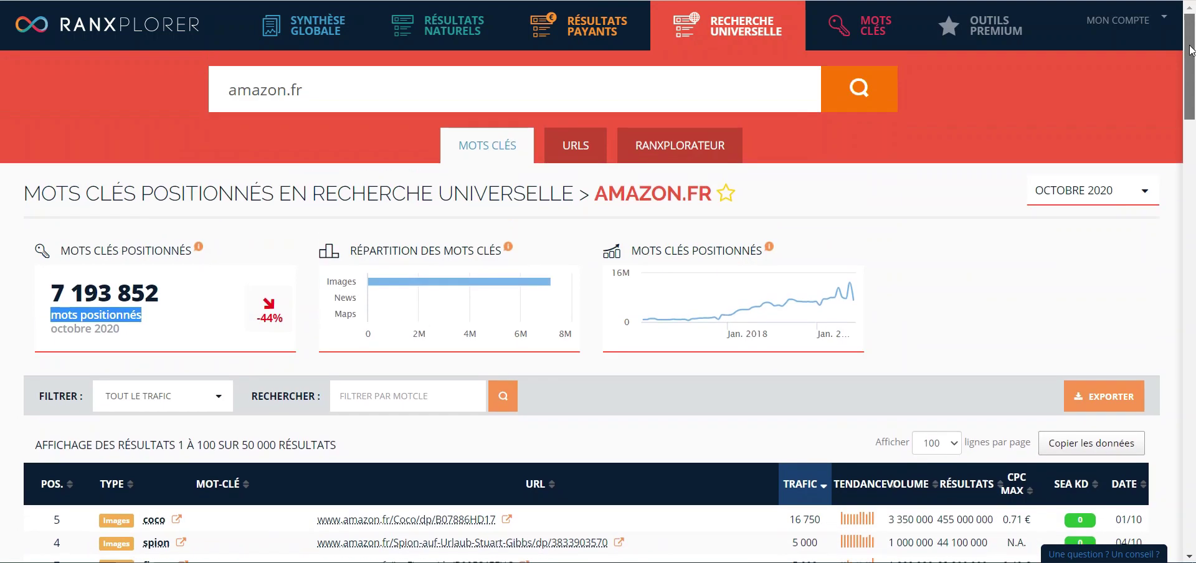
Step: Open amazon.fr's universal search URLs report and examine the pages with the most traffic
left_click(571, 145)
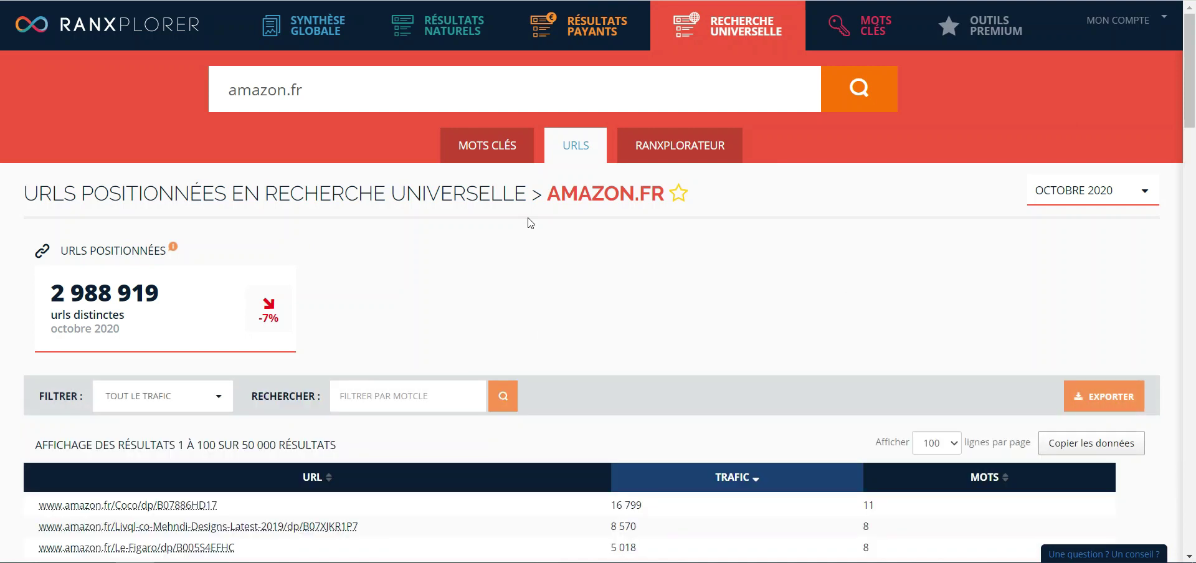
scroll(4, 404, "down", 2)
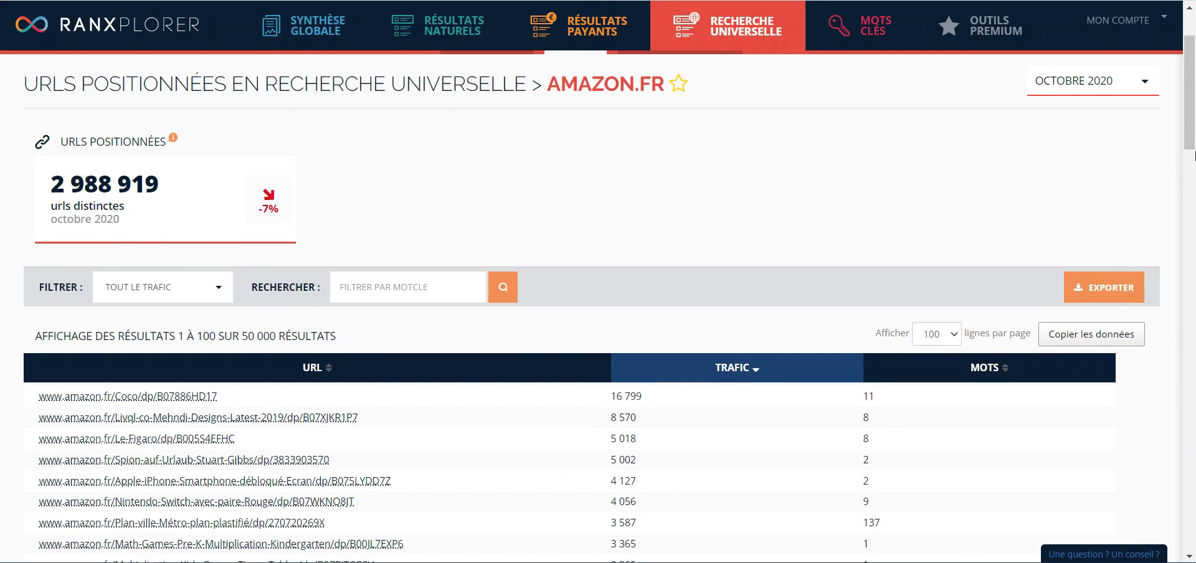
left_click_drag(1194, 156, 1194, 134)
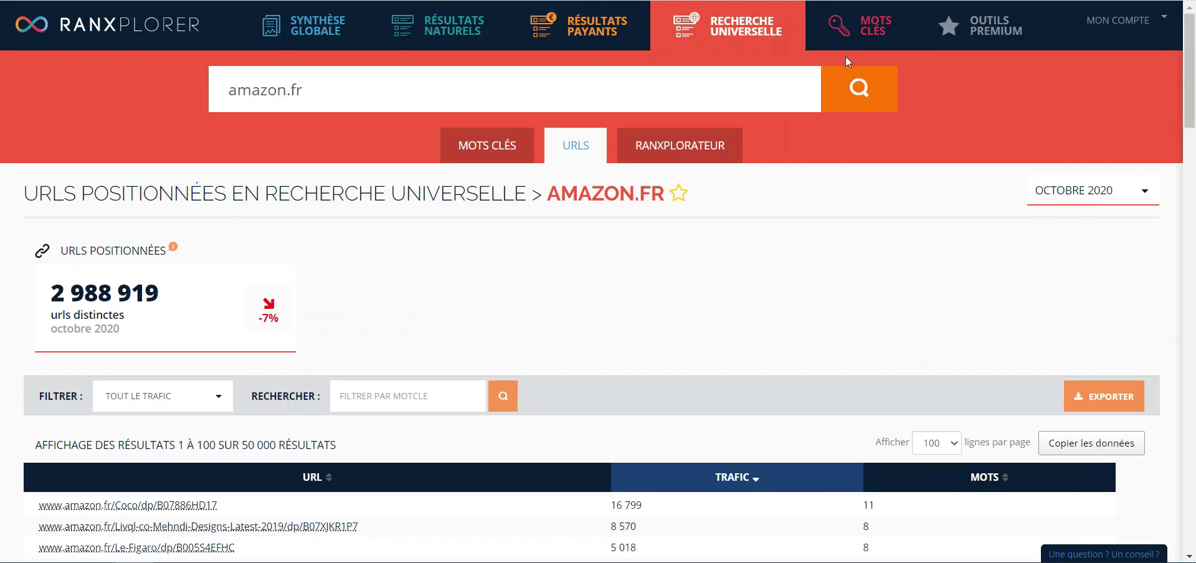
Step: Open the keyword search results tool and analyse the keyword "affiliation"
mouse_move(880, 31)
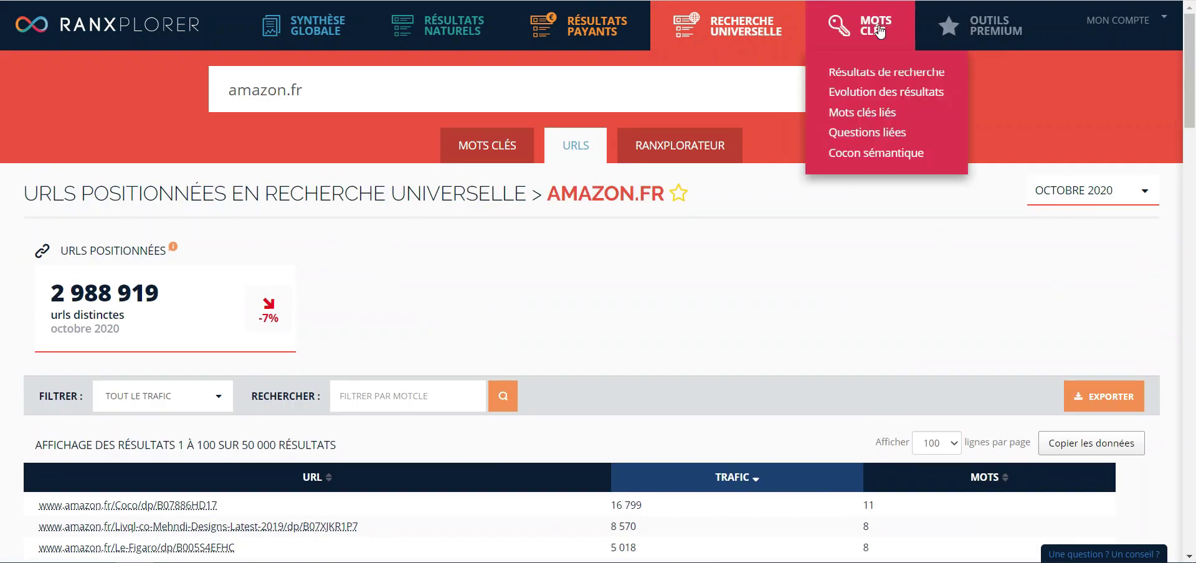
left_click(870, 75)
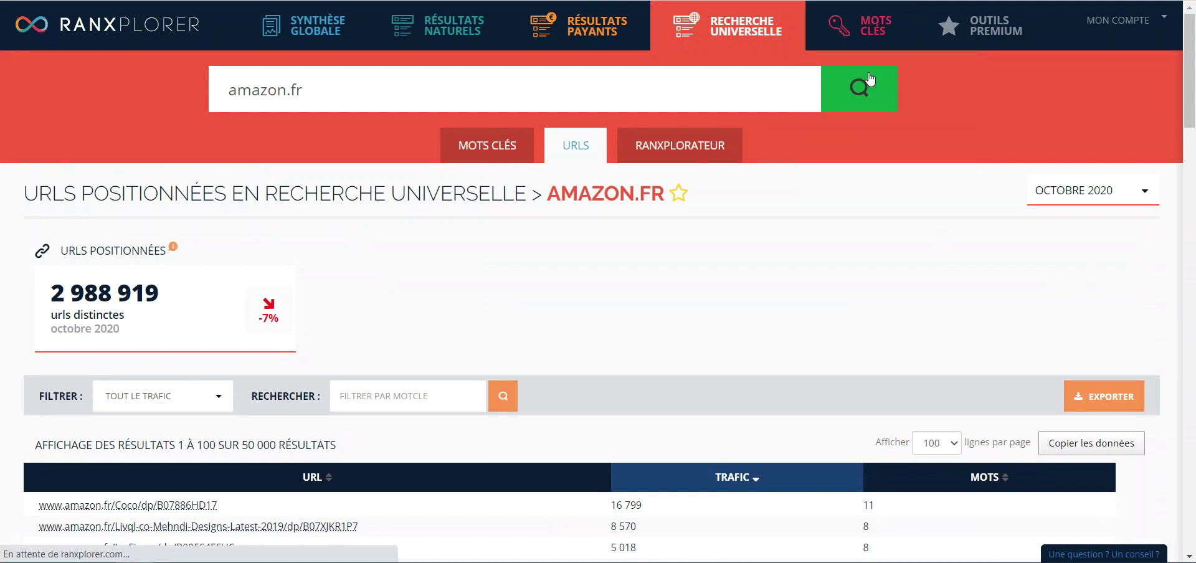
left_click(393, 77)
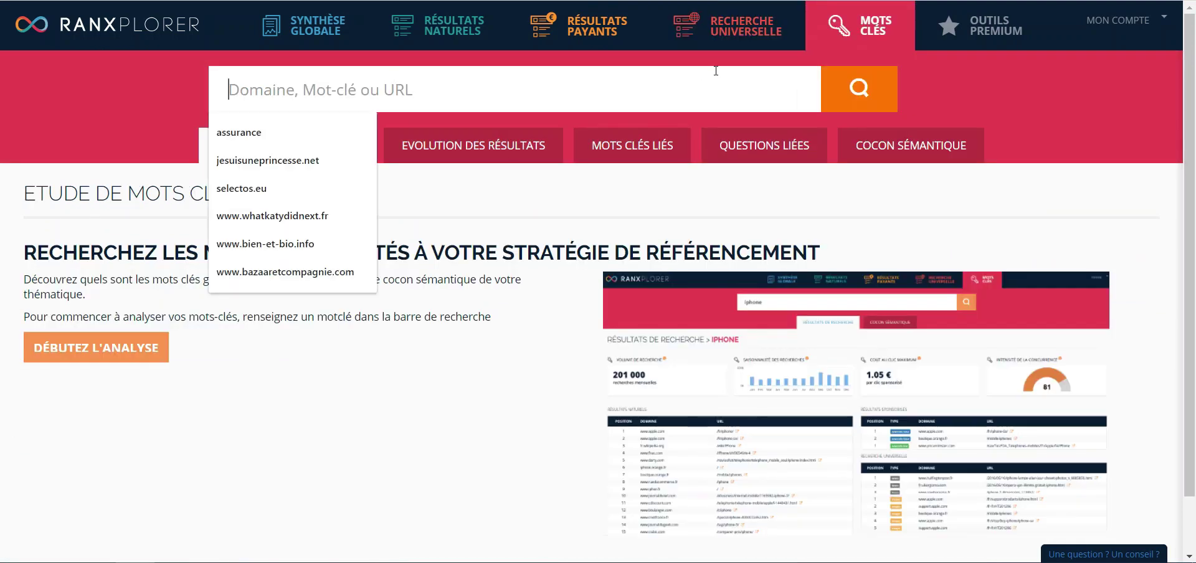
type("a")
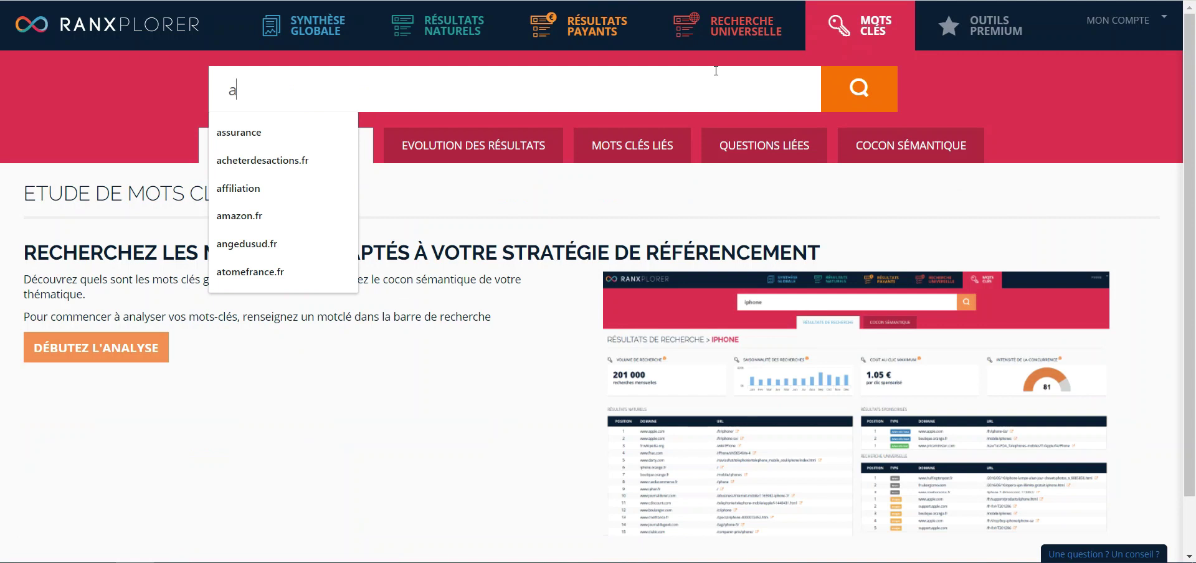
type("ffiliation")
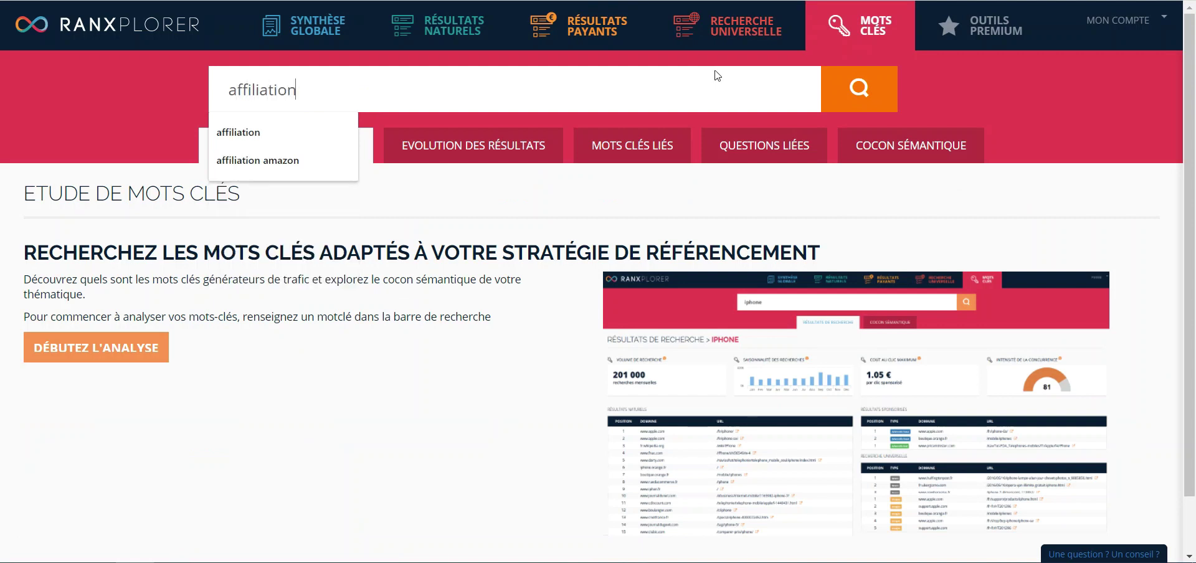
key("Return")
Step: Examine the monthly search volume, maximum cost per click and competition intensity for "affiliation"
mouse_move(142, 294)
left_mouse_down()
mouse_move(5, 294)
mouse_move(124, 299)
left_mouse_up()
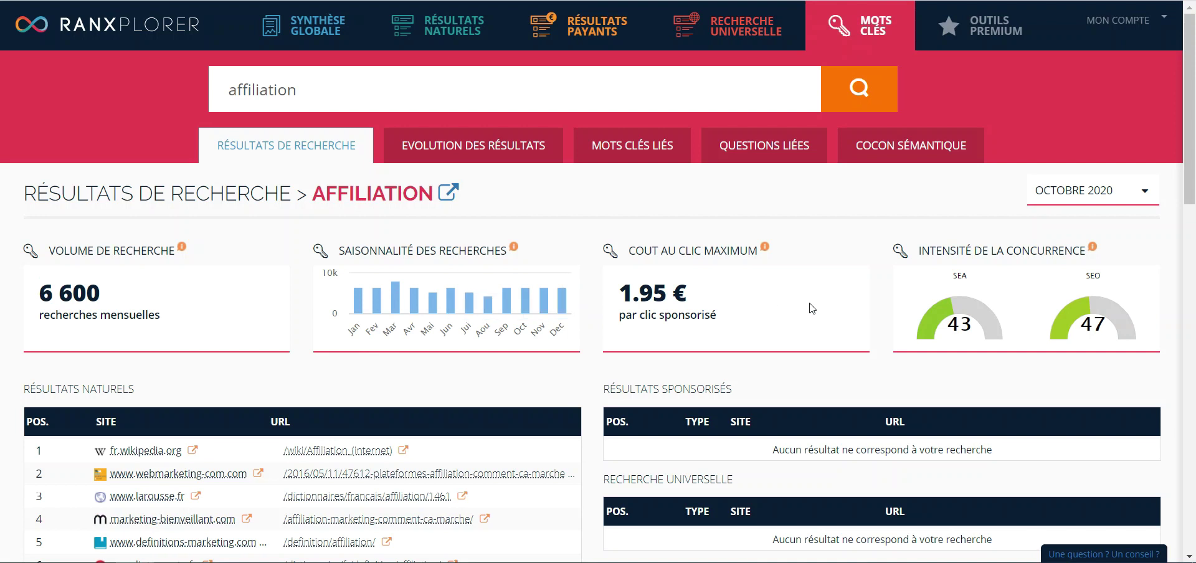
mouse_move(717, 294)
left_mouse_down()
mouse_move(629, 293)
mouse_move(734, 294)
left_mouse_up()
left_click(737, 294)
mouse_move(1006, 252)
Step: Look through the sites and URLs ranking in the organic results for "affiliation"
scroll(1099, 323, "down", 4)
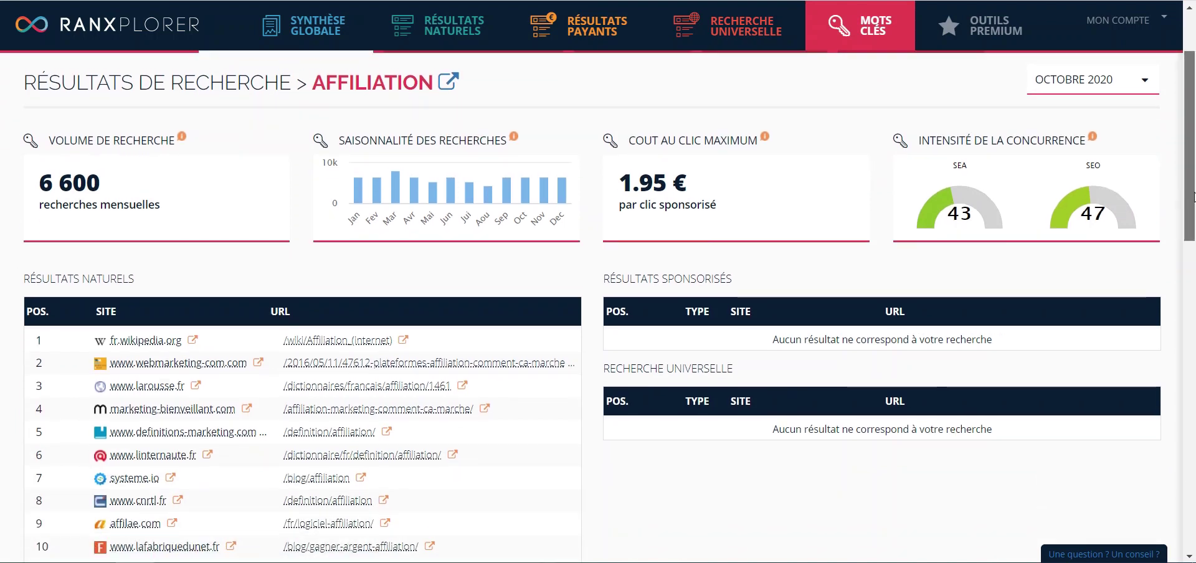
left_click_drag(1187, 139, 1174, 440)
scroll(1169, 427, "up", 12)
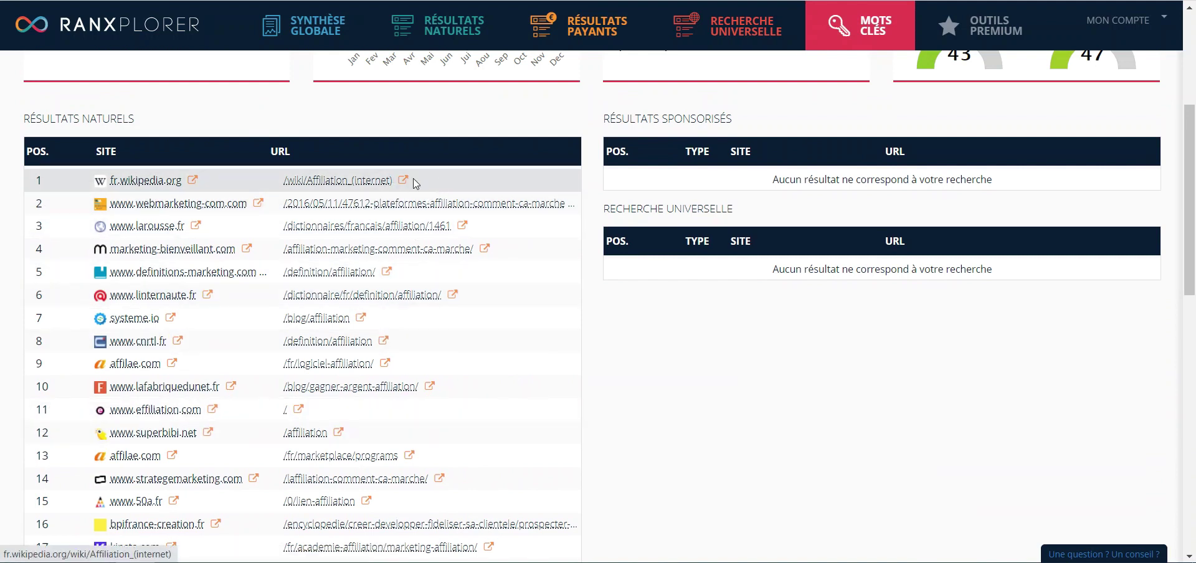
Step: Examine the sponsored results and universal search sections for the keyword "affiliation"
scroll(1190, 206, "up", 2)
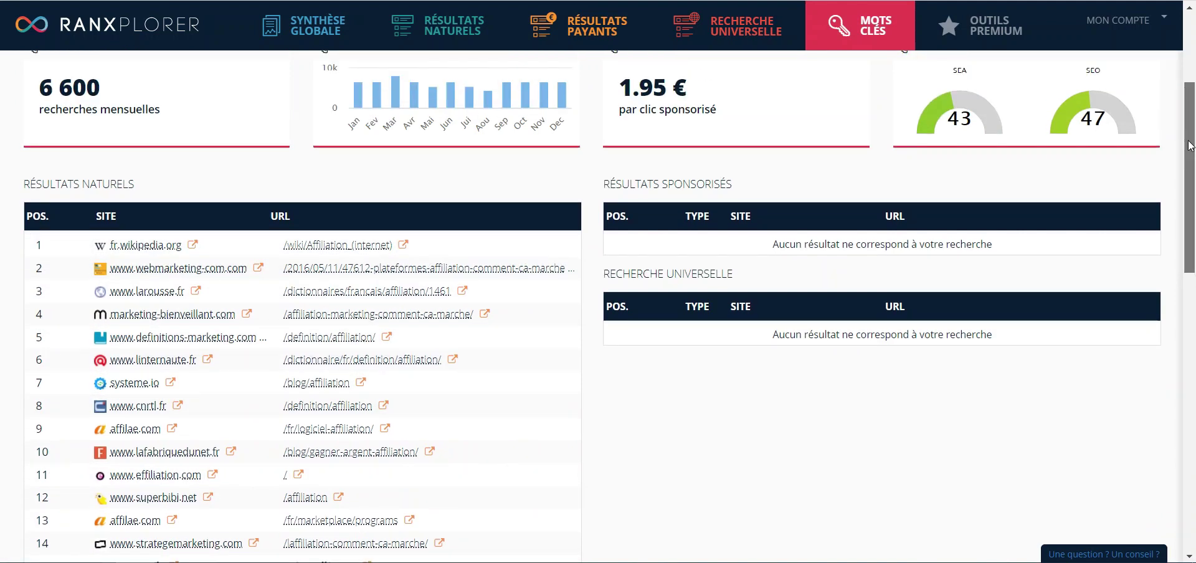
left_click_drag(735, 290, 1027, 278)
left_click(1071, 277)
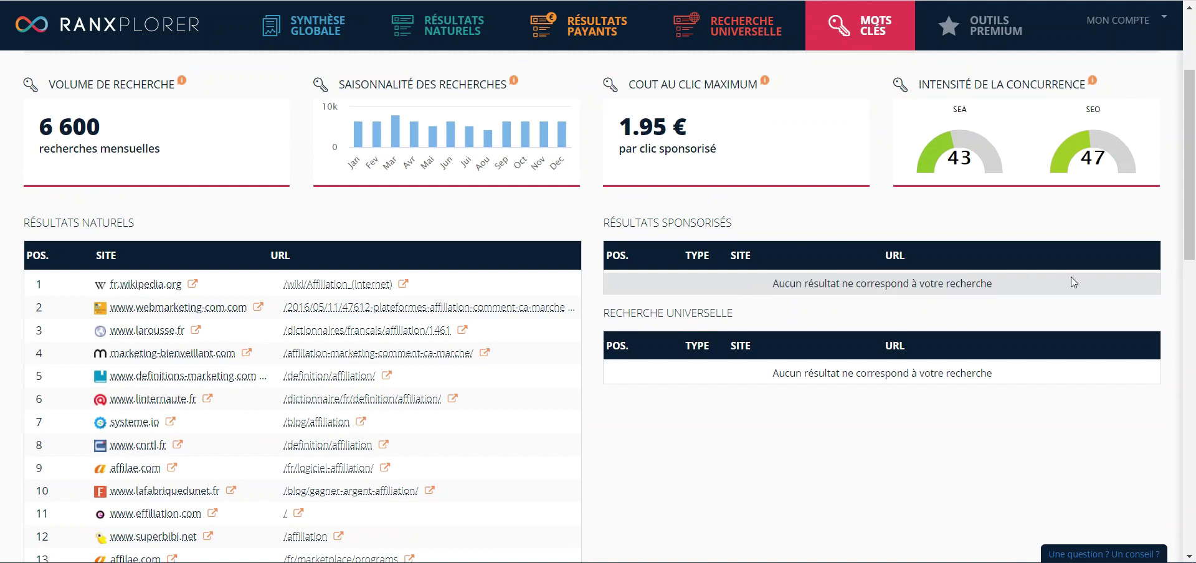
left_click_drag(733, 376, 1039, 380)
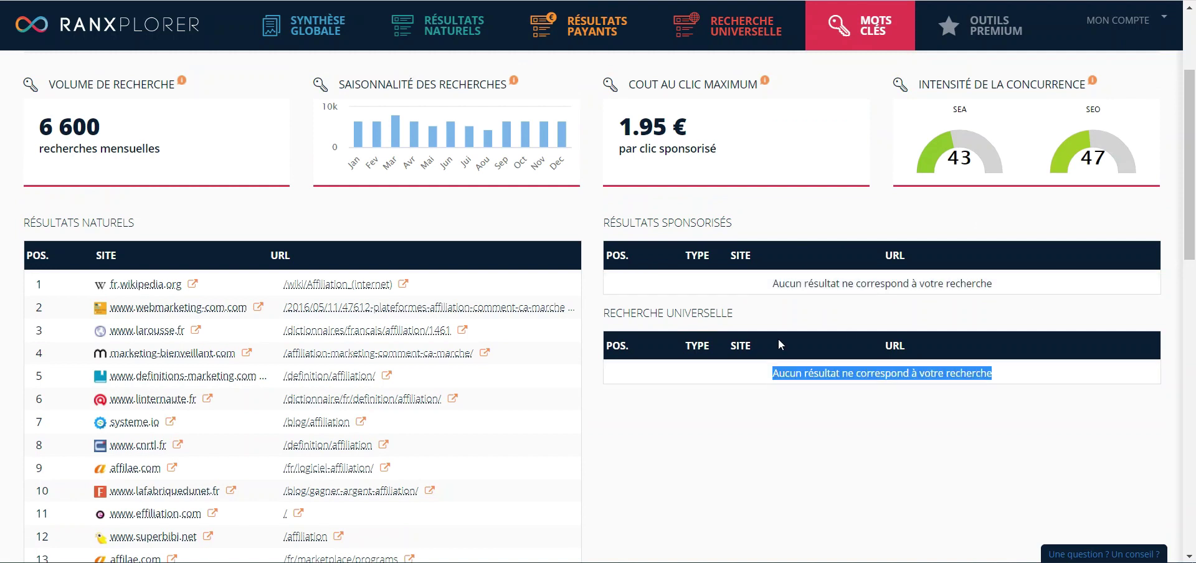
left_click_drag(656, 313, 710, 314)
left_click(743, 318)
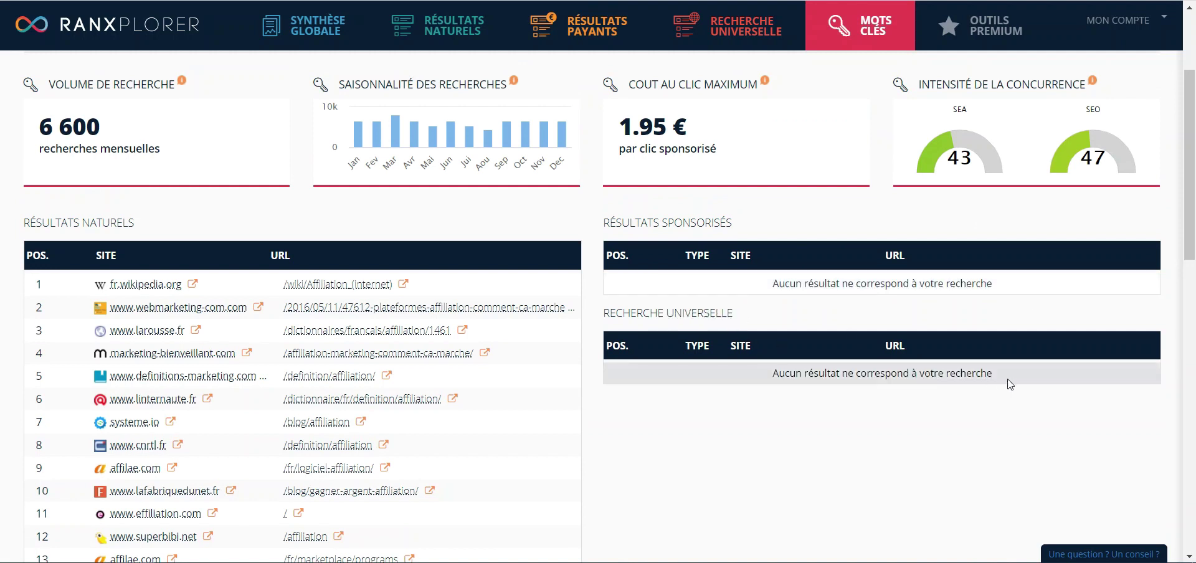
left_click_drag(988, 372, 751, 383)
left_click_drag(1015, 382, 825, 386)
scroll(722, 312, "up", 1)
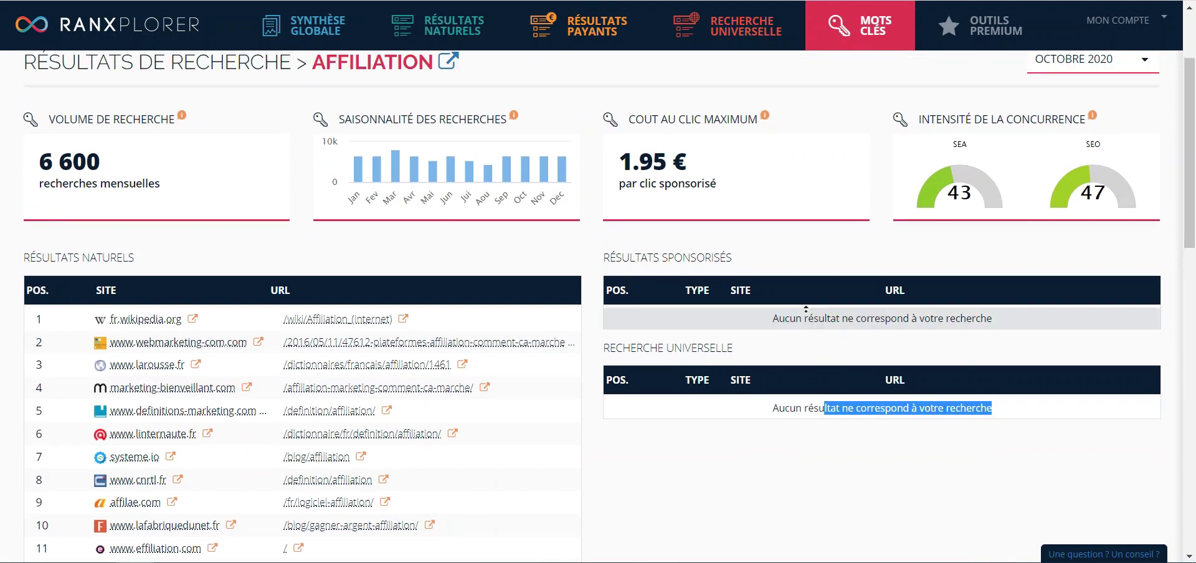
Step: Open the results evolution report for "affiliation" and compare the October 2020 and September 2020 organic rankings, checking the selectable months
scroll(806, 309, "up", 2)
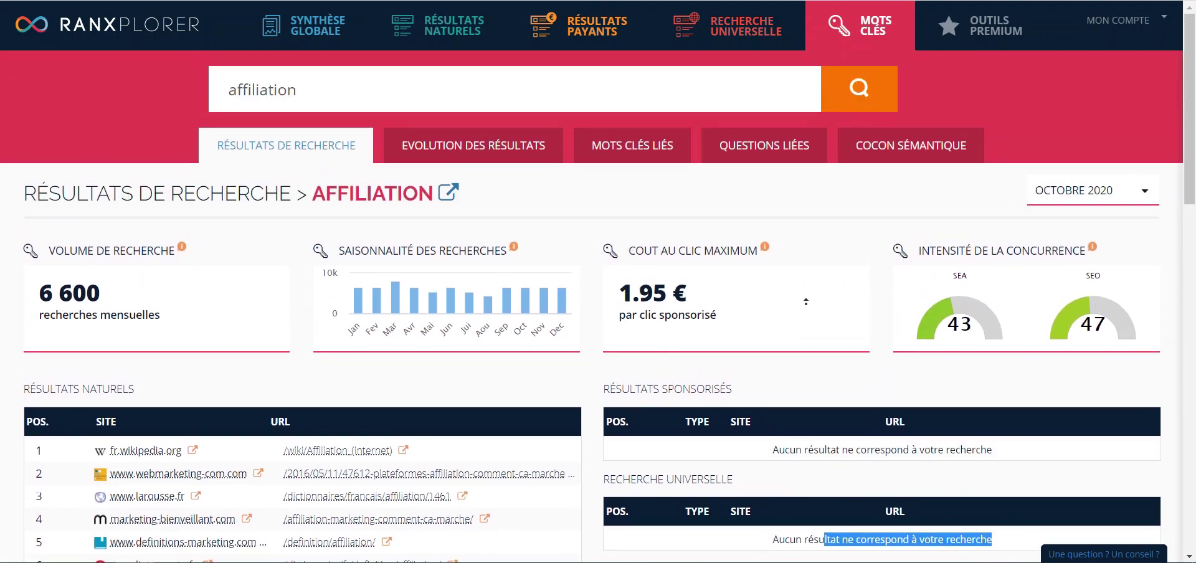
left_click(500, 150)
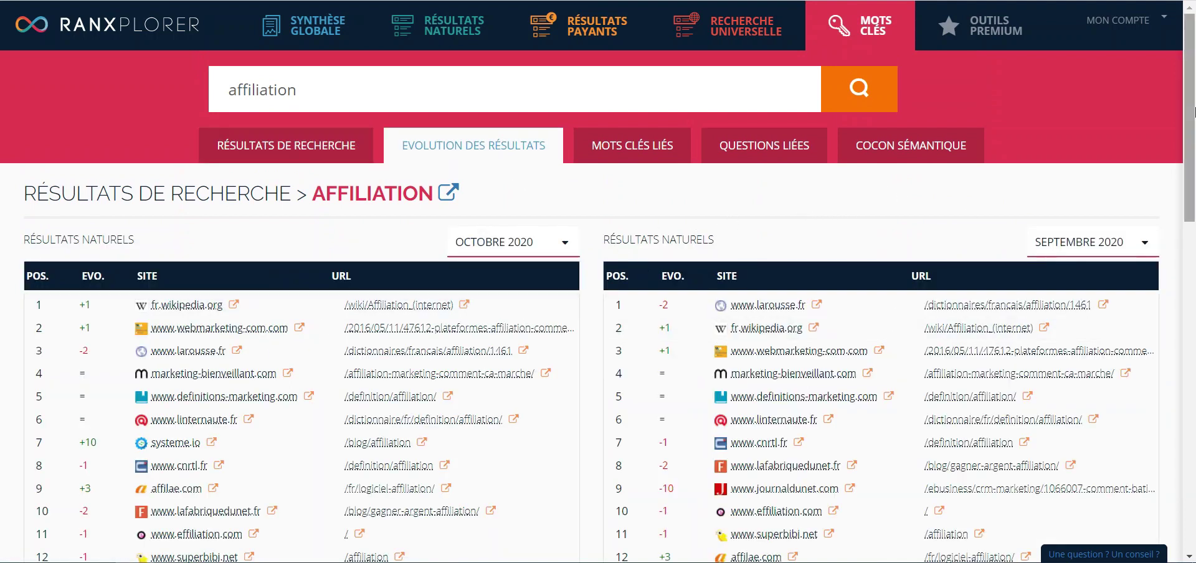
scroll(1094, 187, "down", 1)
left_click(1087, 216)
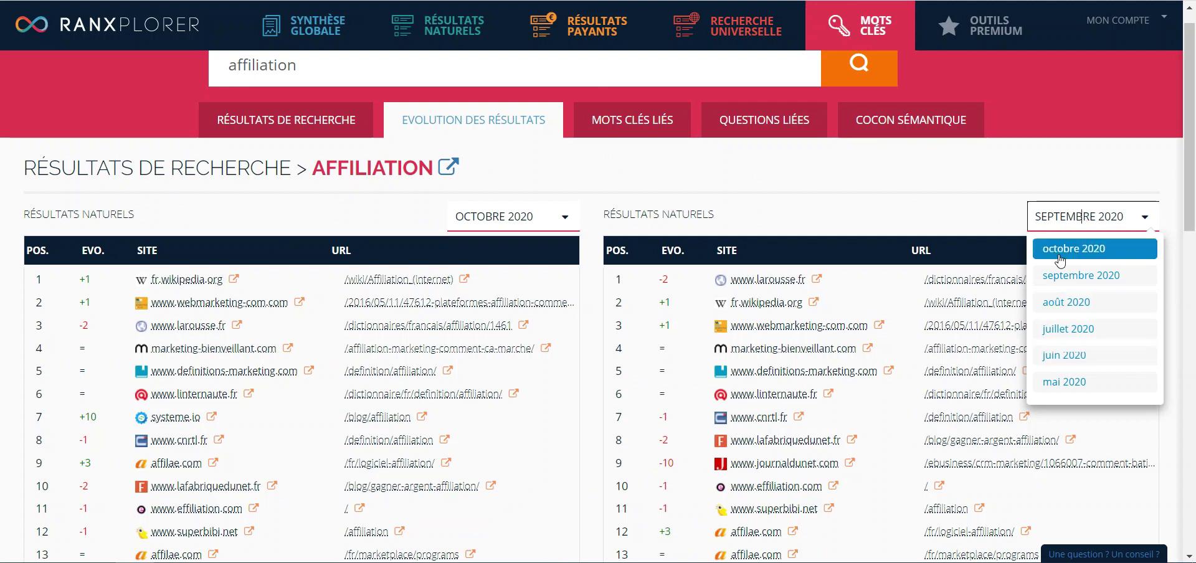
left_click(514, 214)
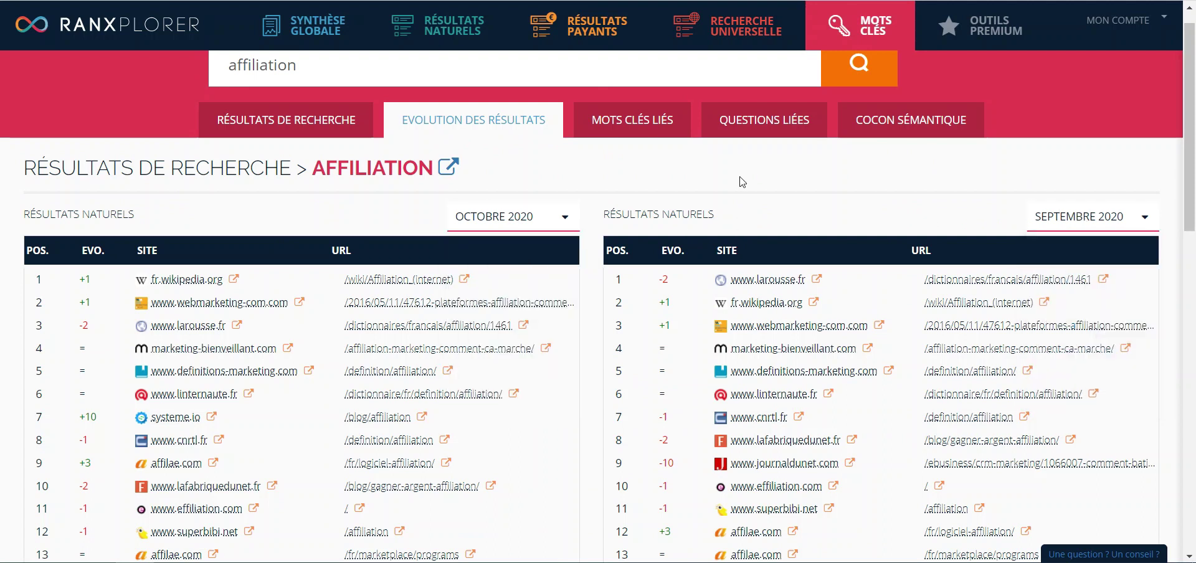
scroll(1194, 174, "down", 2)
scroll(1195, 174, "down", 1)
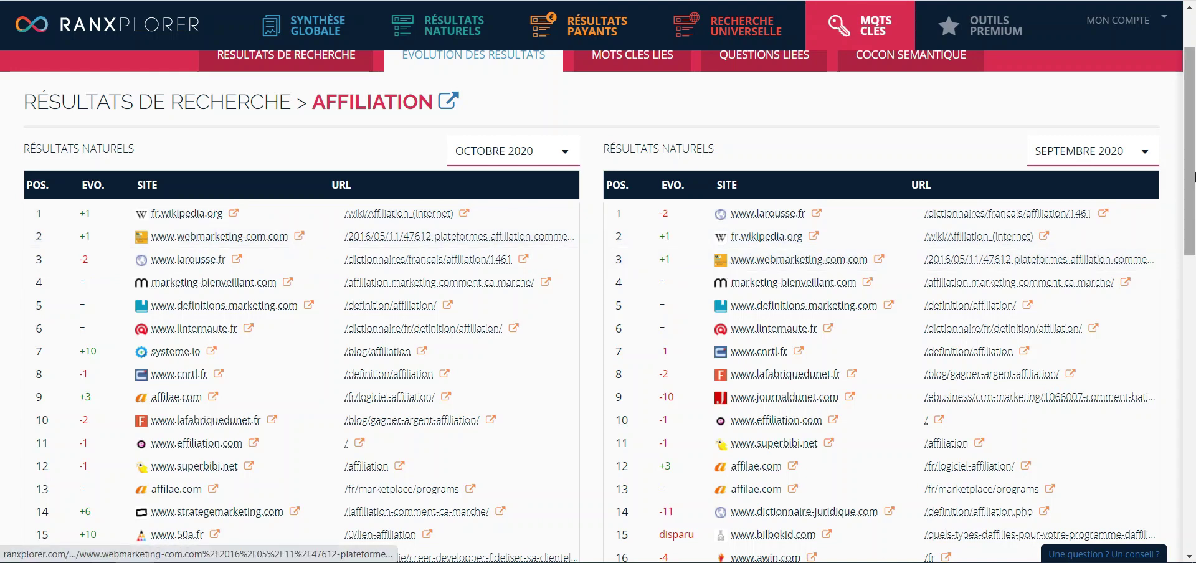
left_click(1193, 360)
left_click_drag(1194, 359, 1108, 86)
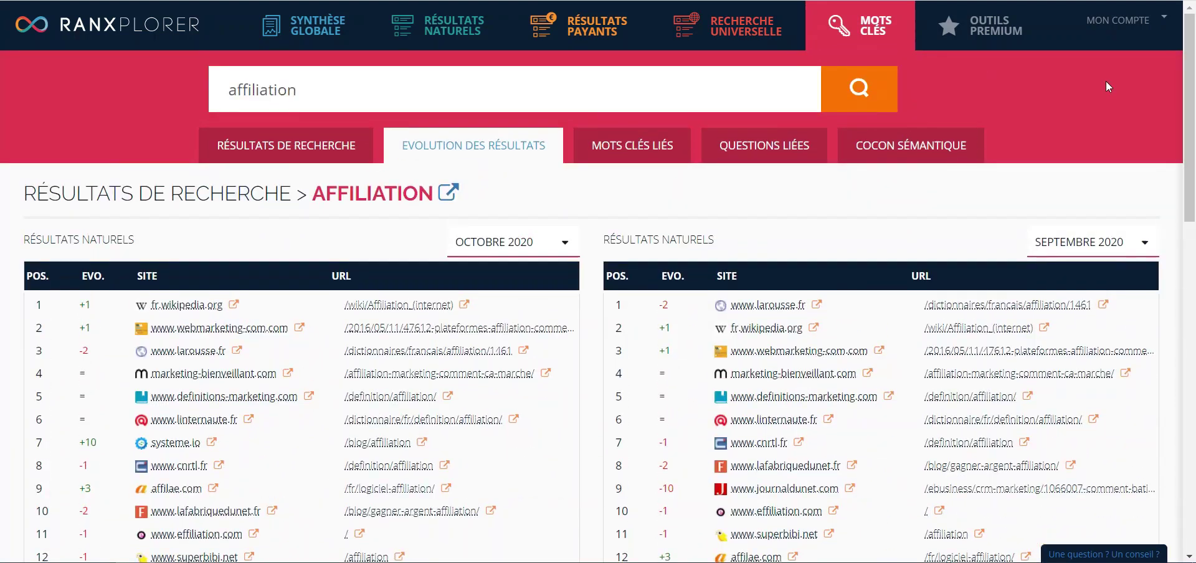
Step: Open the related keywords report for "affiliation" and examine the keywords with their volume, trend and SEA and SEO difficulty
left_click(646, 144)
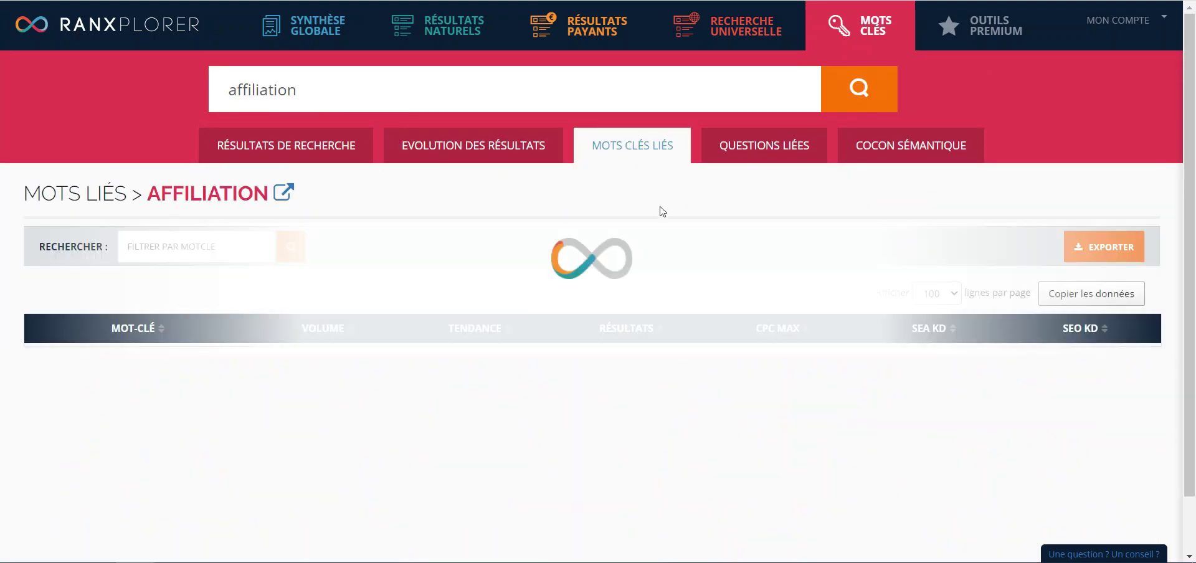
left_click(326, 86)
double_click(275, 89)
left_click(275, 89)
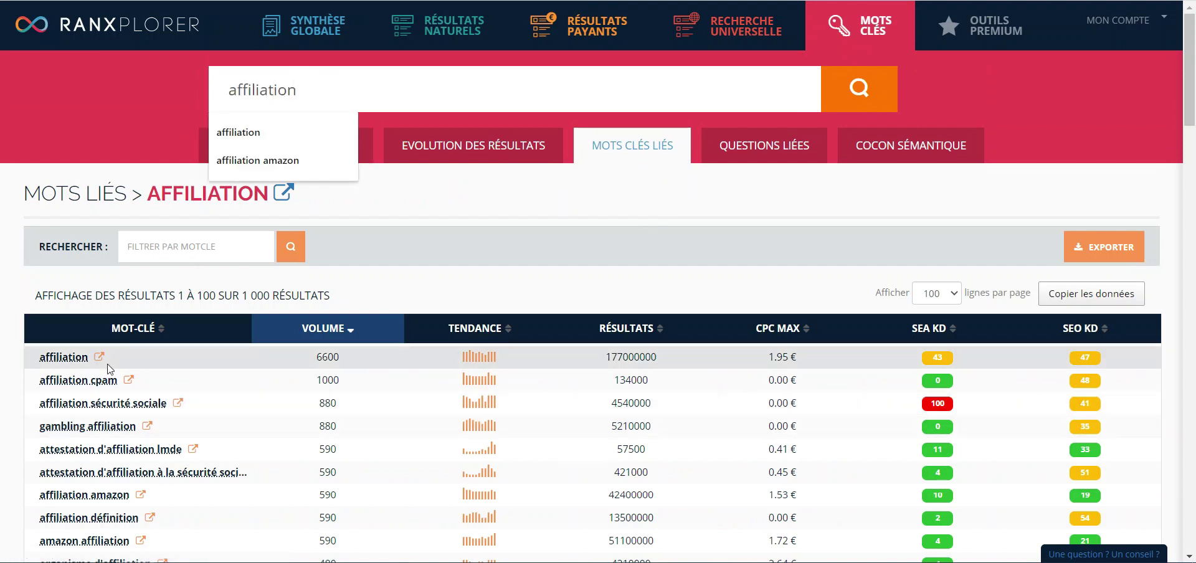
scroll(1194, 85, "down", 3)
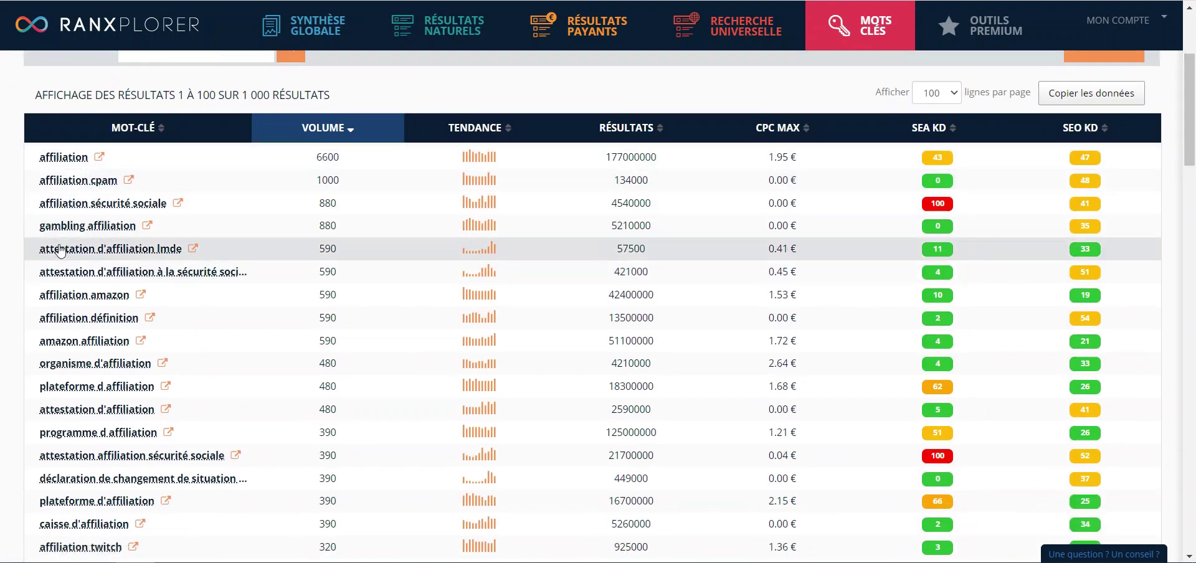
left_click_drag(1193, 137, 1193, 169)
scroll(267, 286, "up", 3)
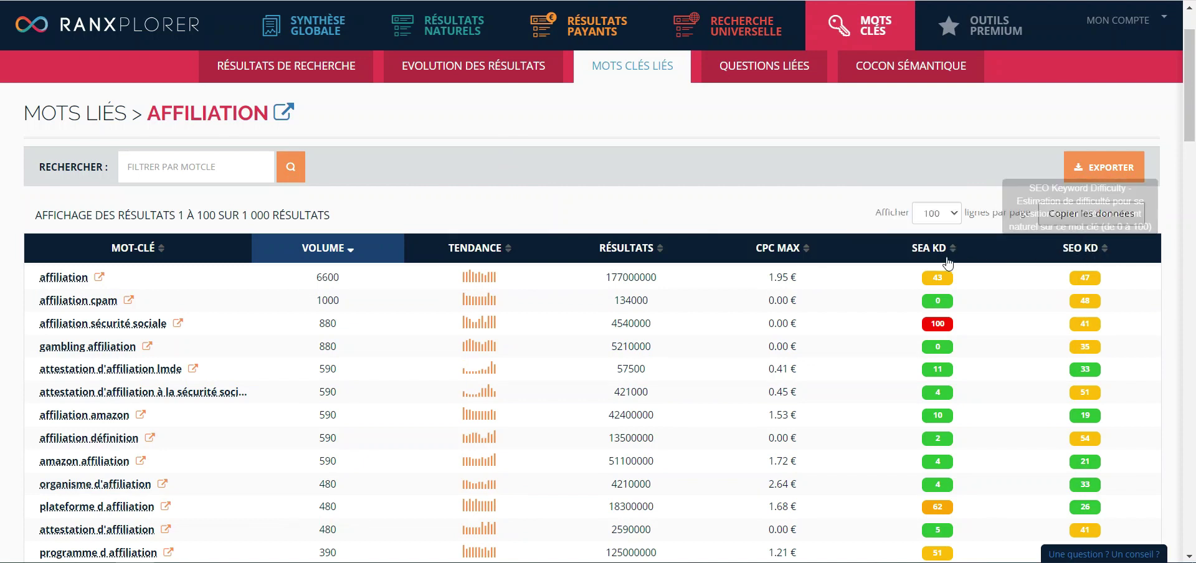
Step: Open the related questions report for "affiliation" and look through the listed questions
mouse_move(1187, 72)
left_mouse_down()
mouse_move(1184, 237)
mouse_move(1186, 63)
left_mouse_up()
left_click(784, 150)
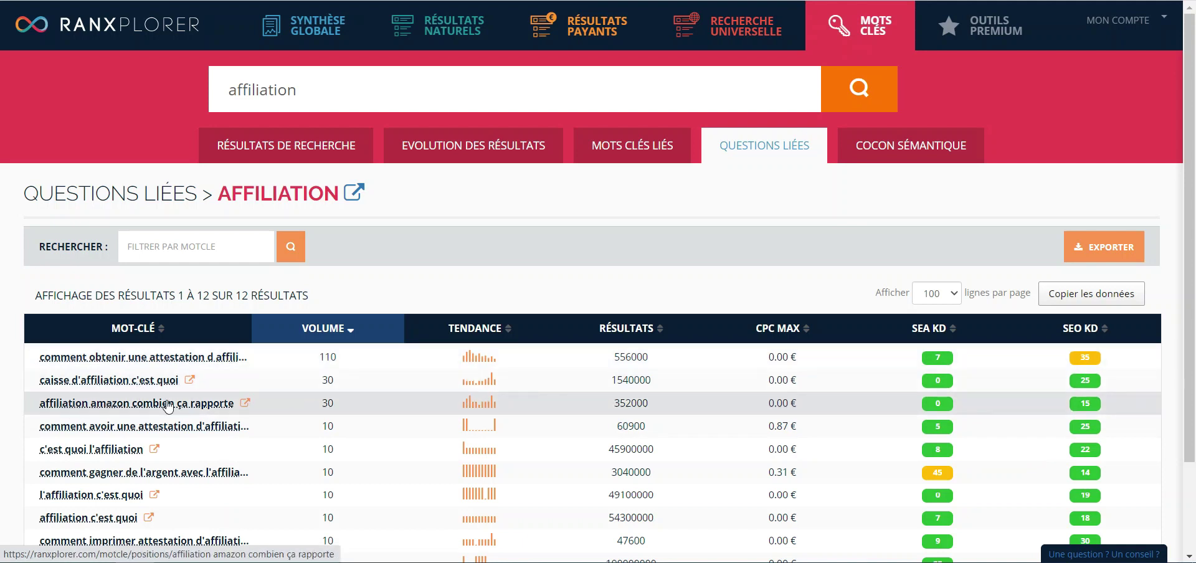
scroll(402, 390, "down", 2)
scroll(436, 390, "up", 2)
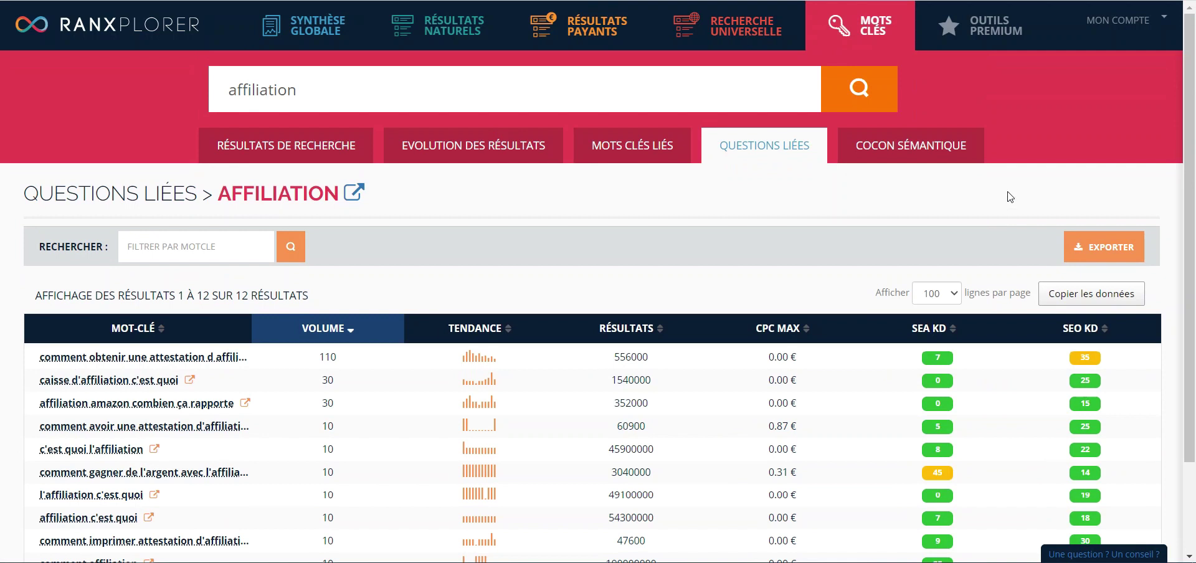
Step: Open the semantic cocoon report for "affiliation" and look through the semantically related keywords
left_click(924, 149)
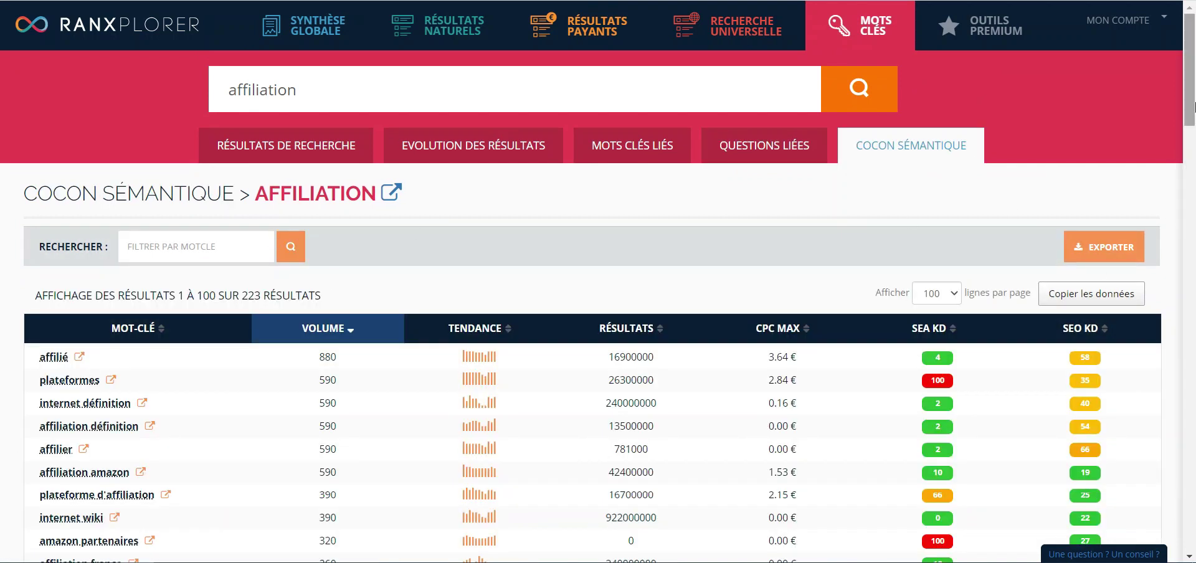
scroll(1194, 107, "down", 1)
scroll(1194, 107, "down", 1)
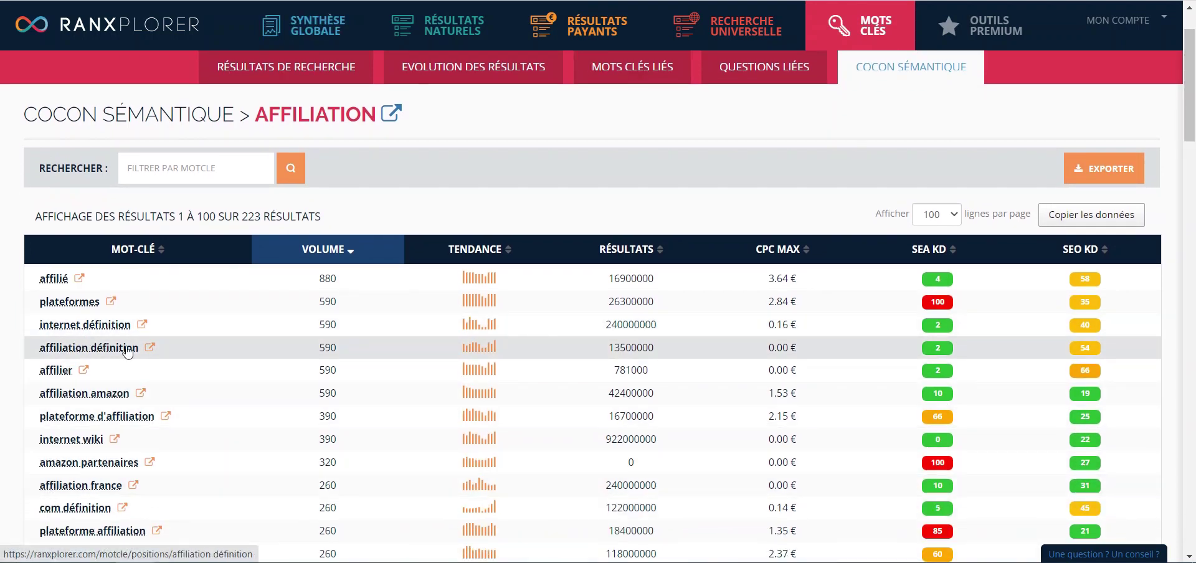
scroll(1195, 67, "down", 2)
left_click_drag(1194, 67, 1194, 89)
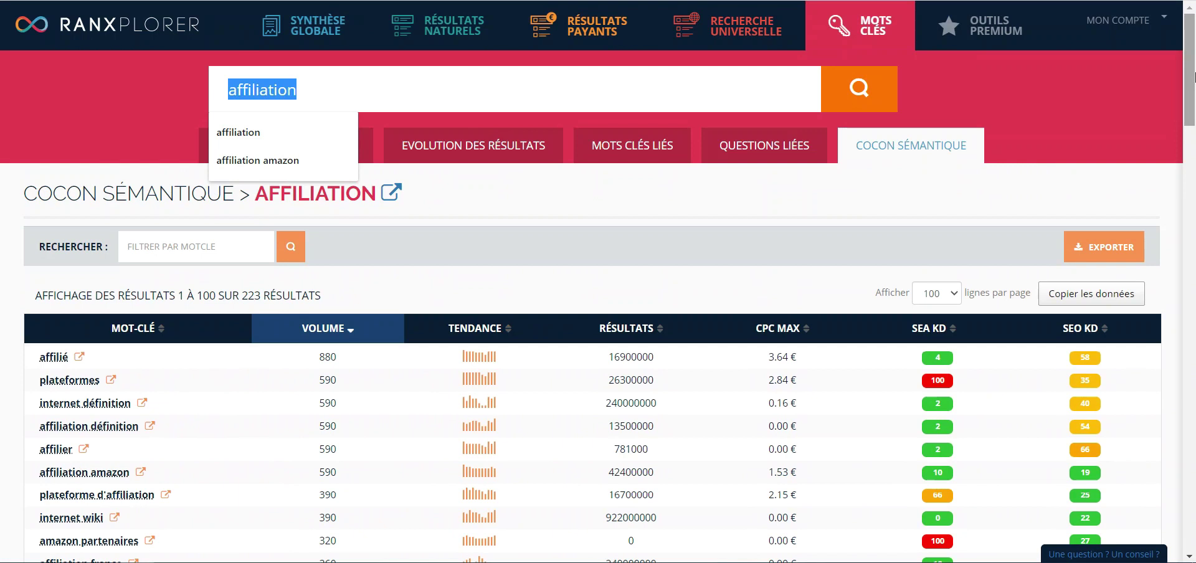
scroll(142, 174, "down", 4)
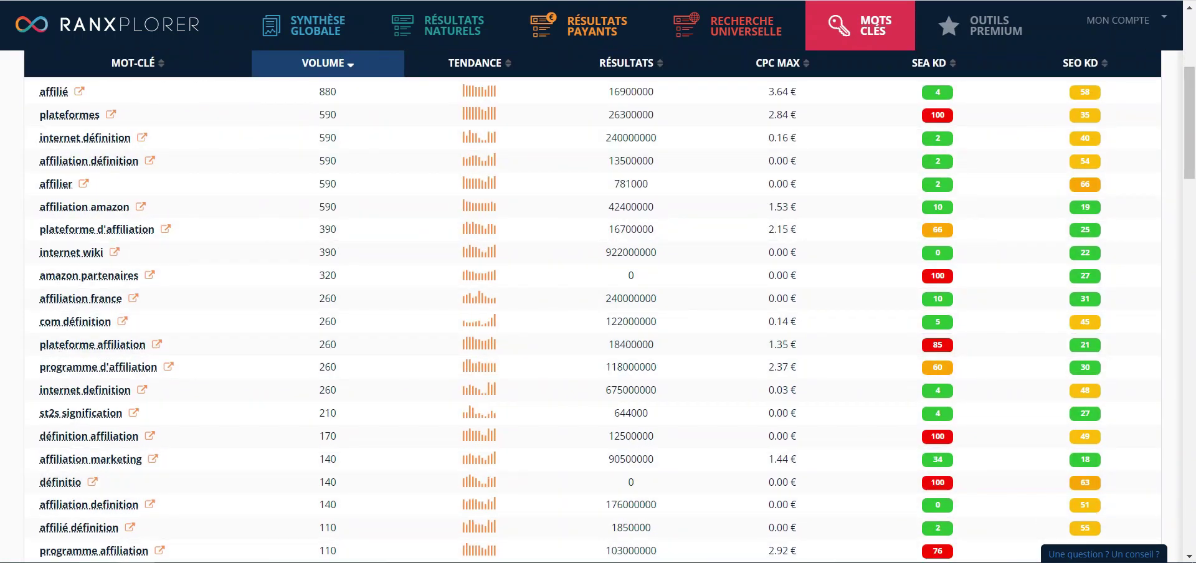
left_click_drag(1193, 151, 1193, 99)
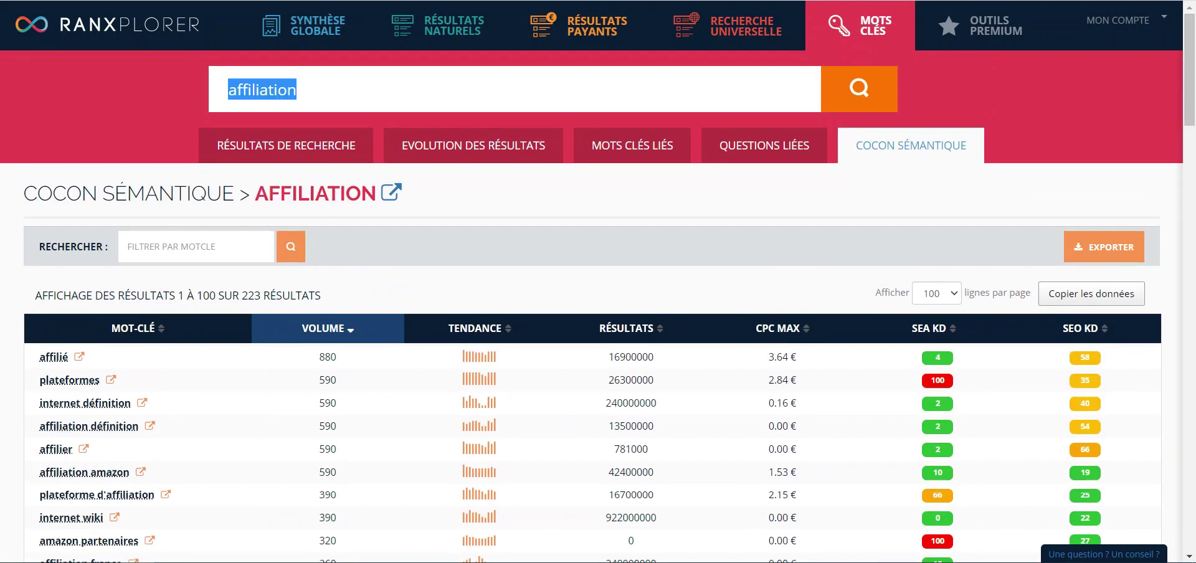
Step: Open the premium bulk domains tool and analyse the prefilled list of sites as domains for October 2020
left_click(982, 23)
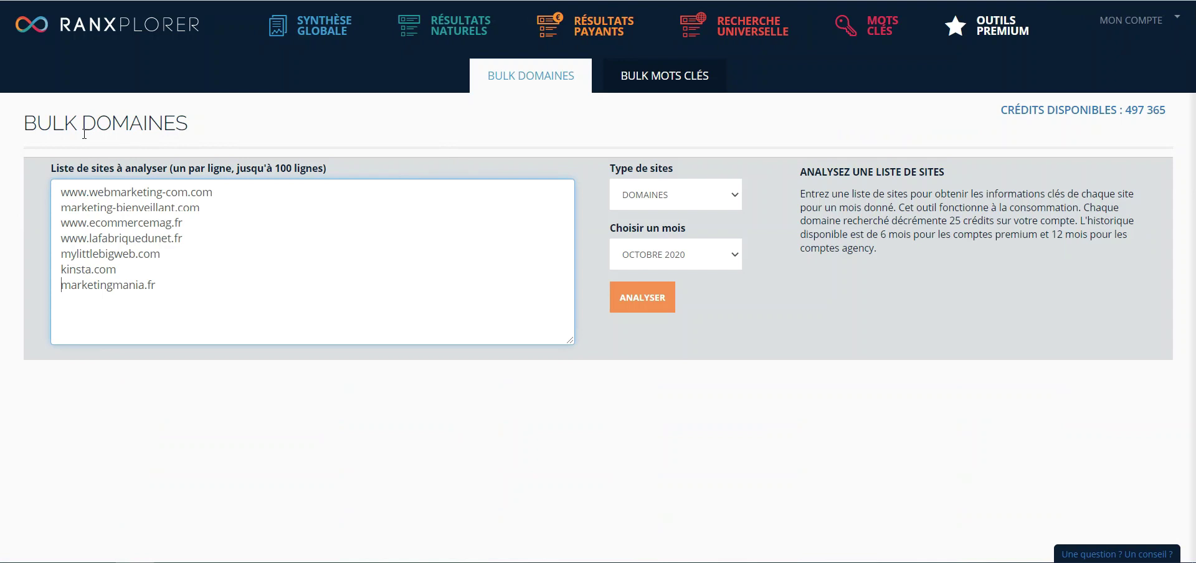
left_click_drag(98, 192, 138, 284)
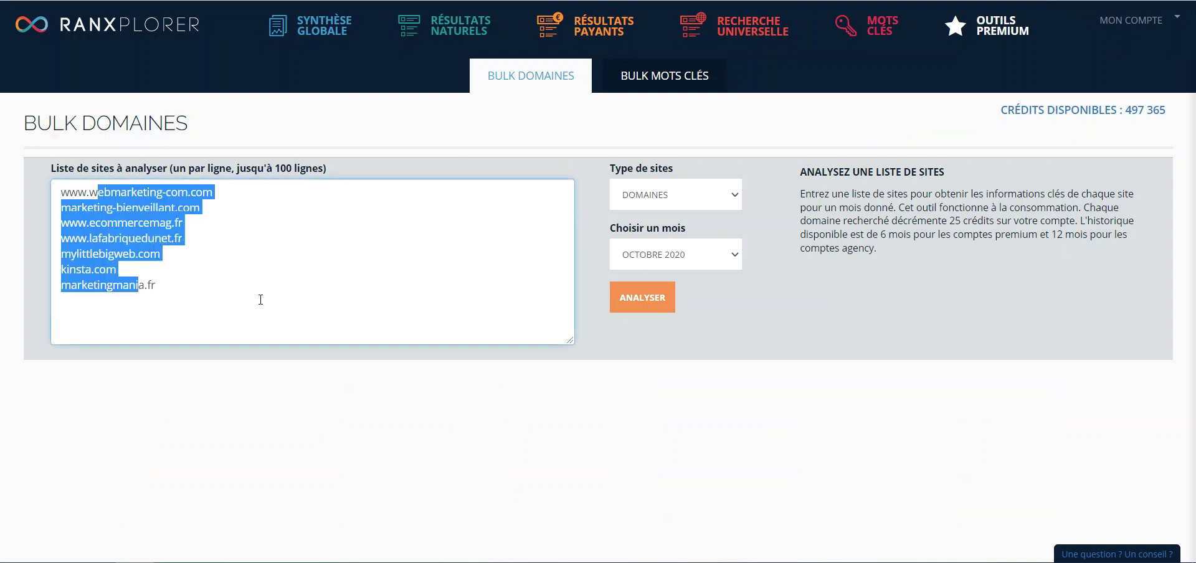
left_click(260, 300)
left_click_drag(267, 288, 65, 190)
left_click(144, 222)
left_click(653, 304)
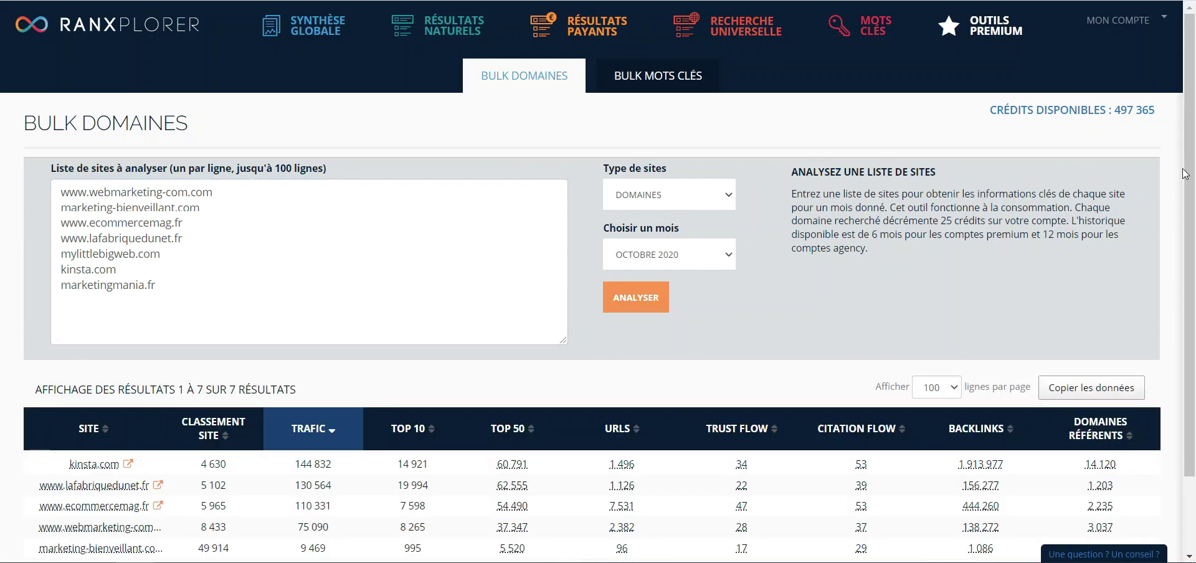
Step: Examine the bulk domain results, comparing the sites' traffic, top 10 and top 50 positions, URLs, backlinks and referring domains
scroll(1185, 174, "down", 2)
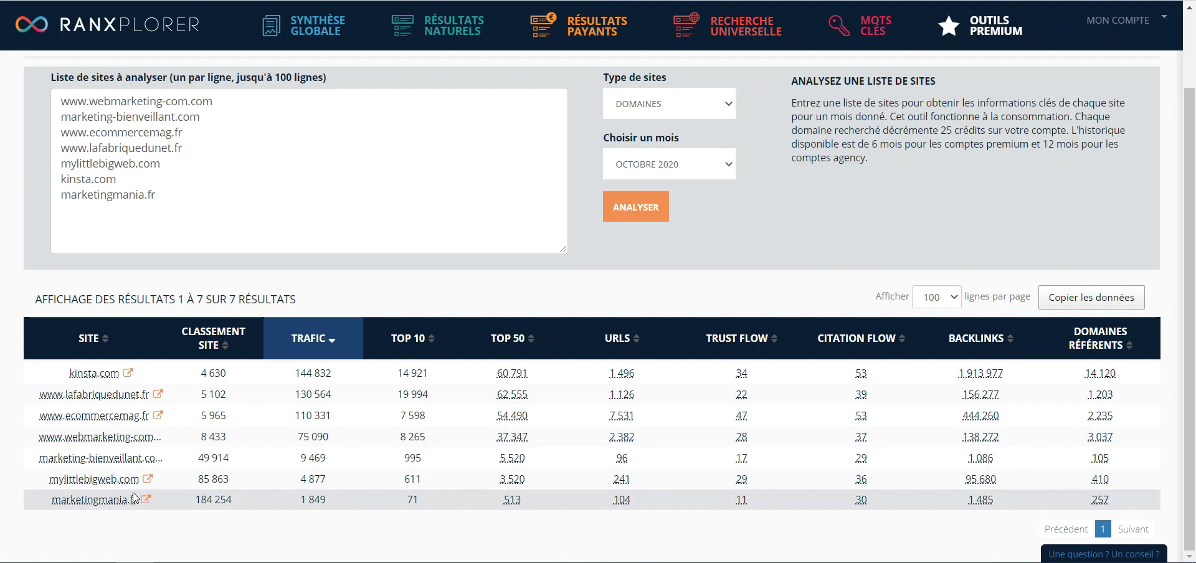
left_click_drag(291, 374, 354, 481)
left_click(354, 481)
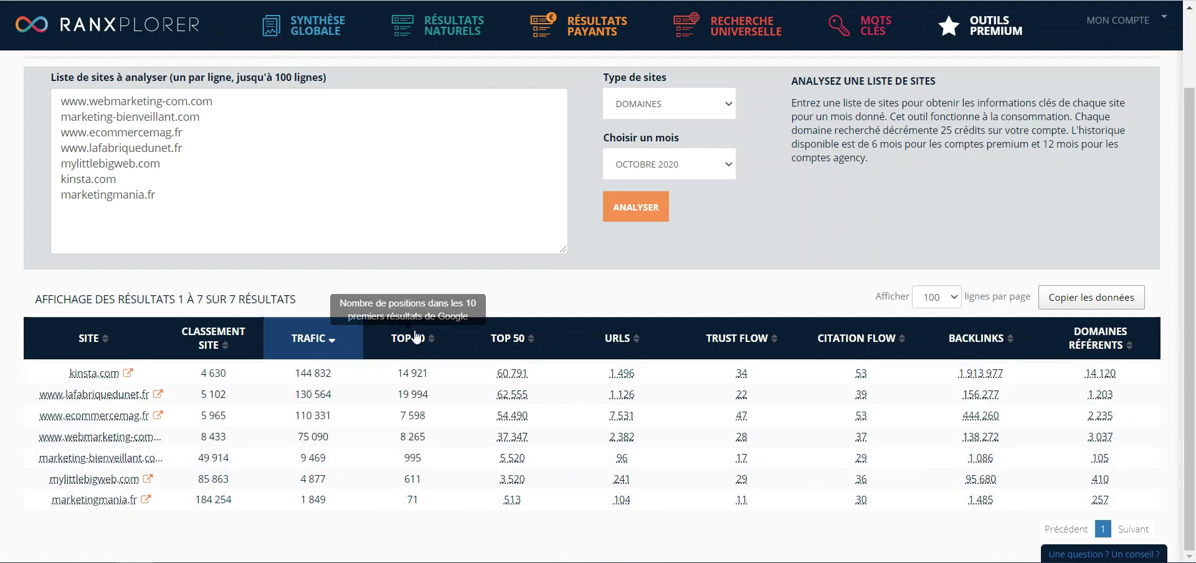
left_click_drag(398, 373, 621, 381)
left_click(621, 458)
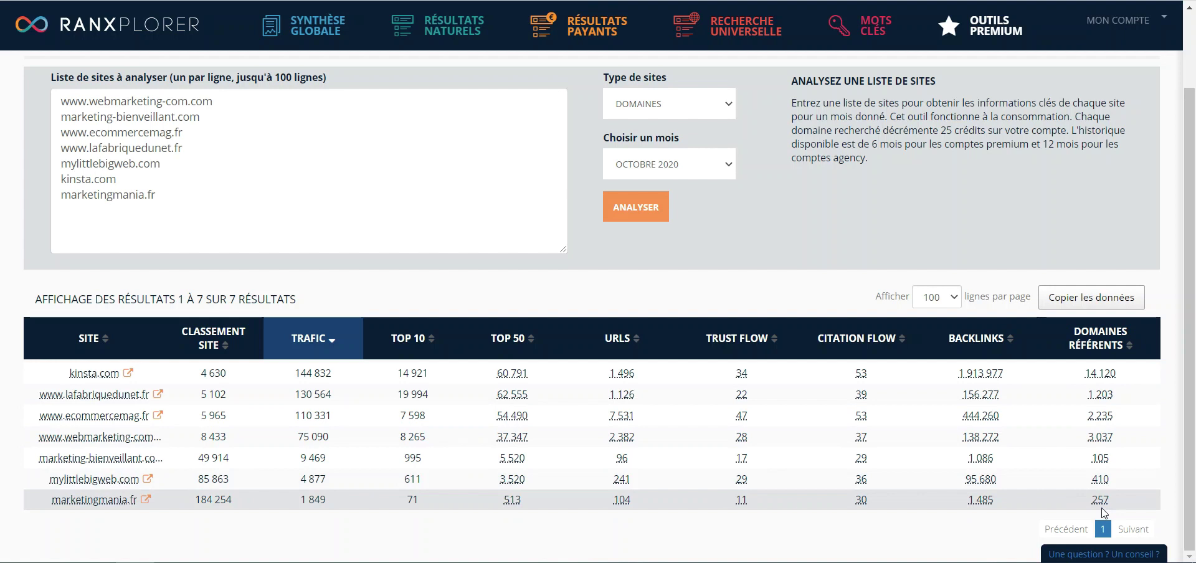
scroll(1194, 248, "up", 2)
scroll(1191, 280, "down", 2)
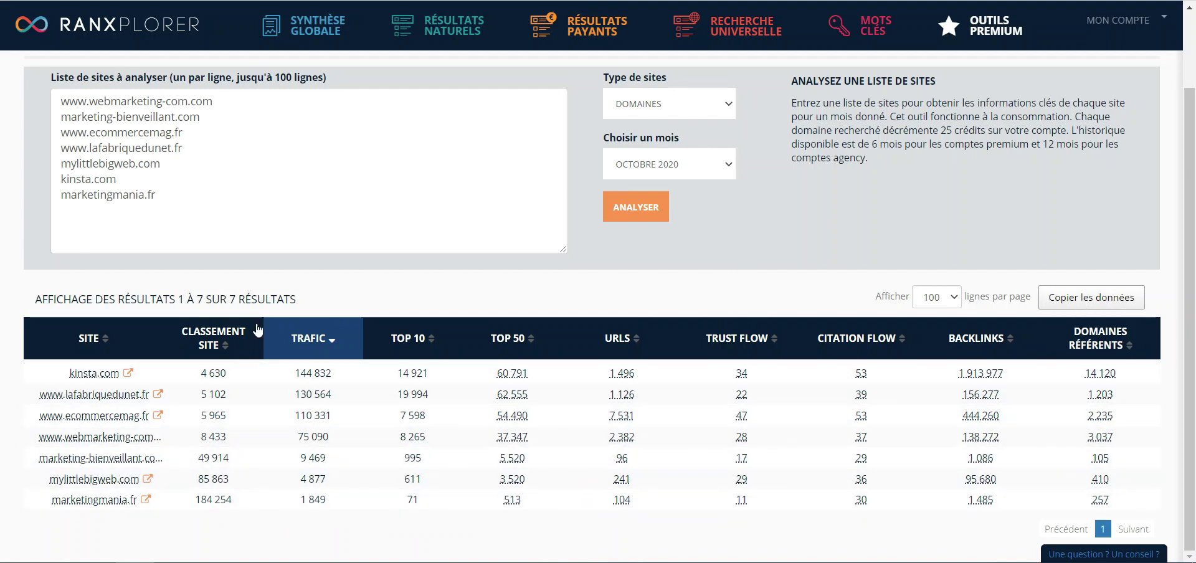
scroll(1187, 379, "up", 1)
scroll(1188, 378, "down", 1)
scroll(1188, 378, "up", 1)
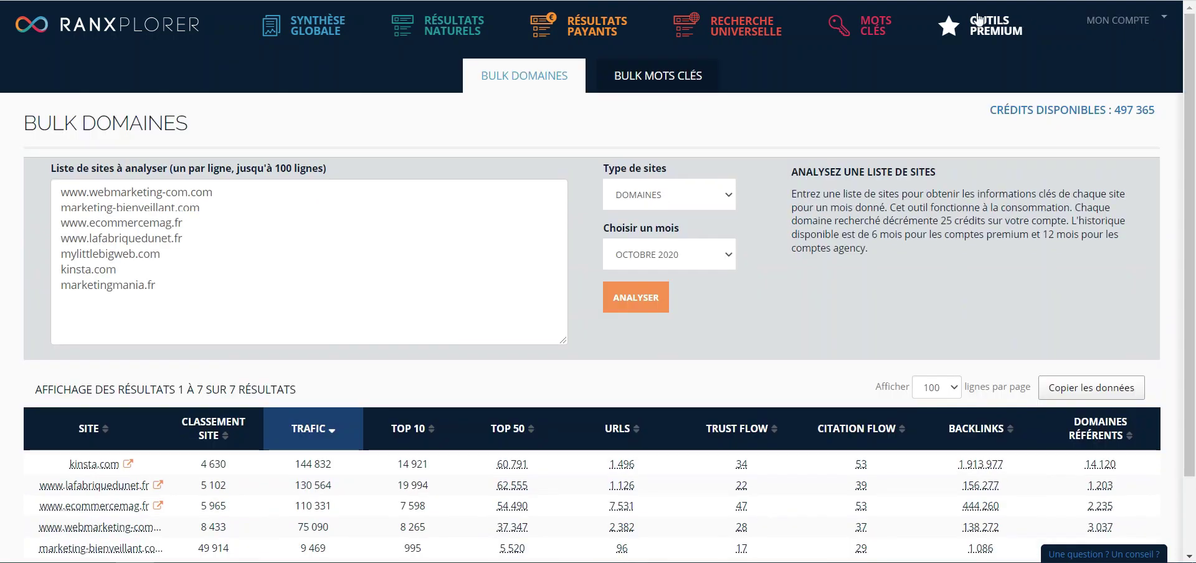
Step: Open the bulk keywords tool, analyse the prefilled keyword list and examine the search volumes
left_click(658, 76)
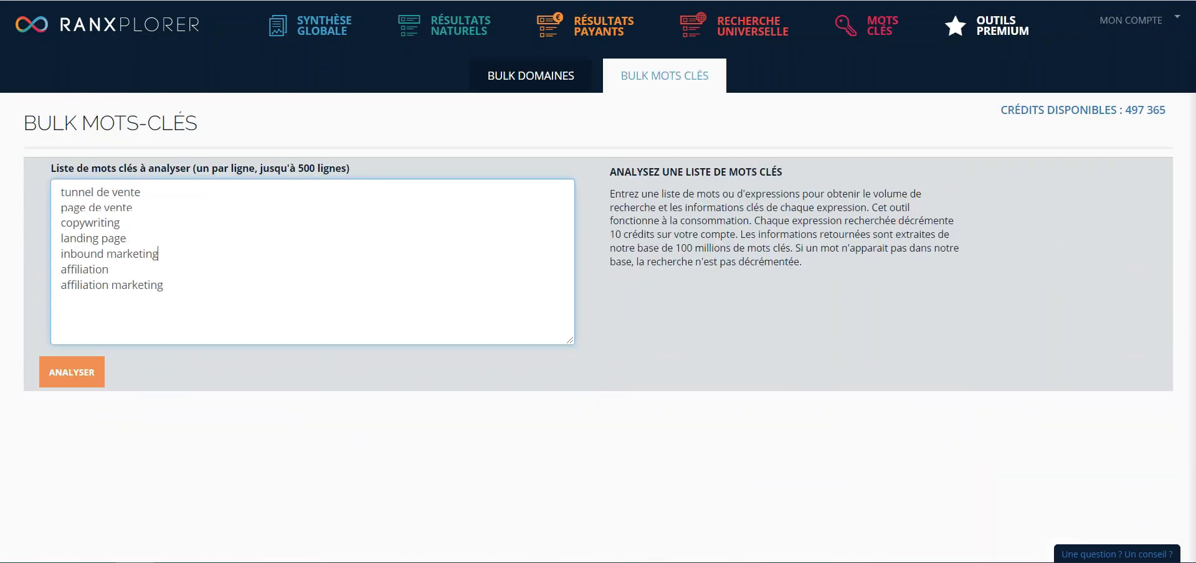
left_click_drag(273, 132, 188, 119)
left_click(209, 125)
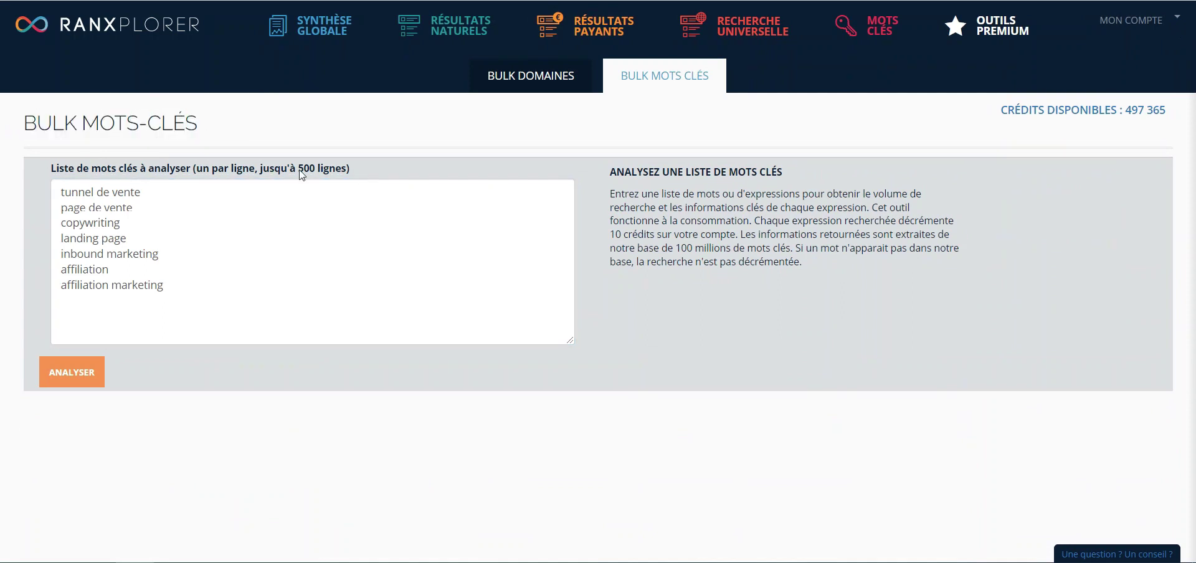
left_click(57, 364)
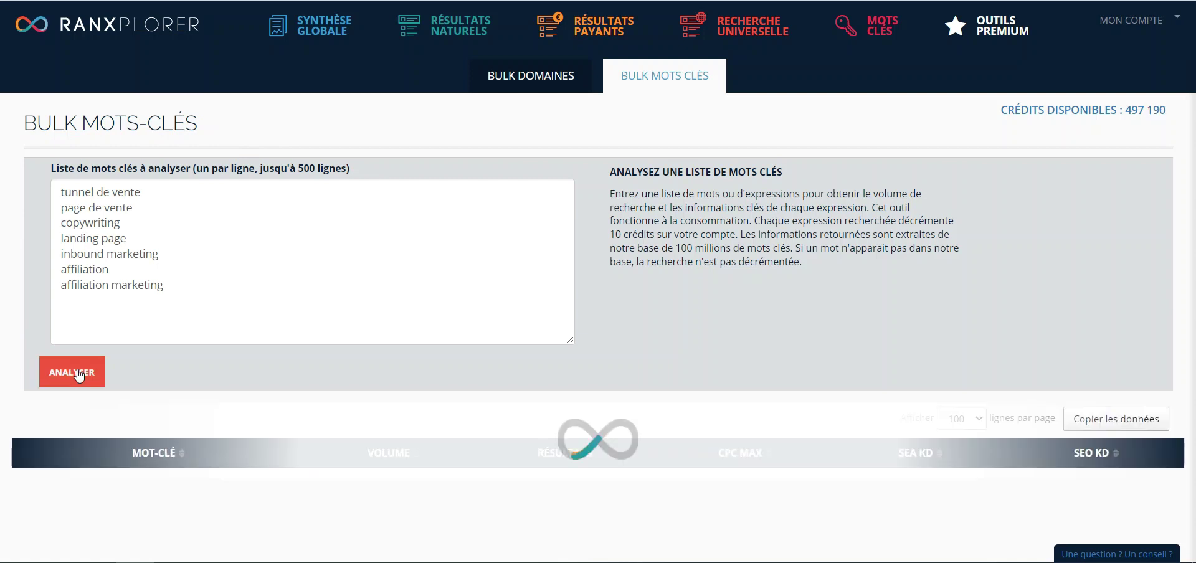
scroll(997, 224, "down", 2)
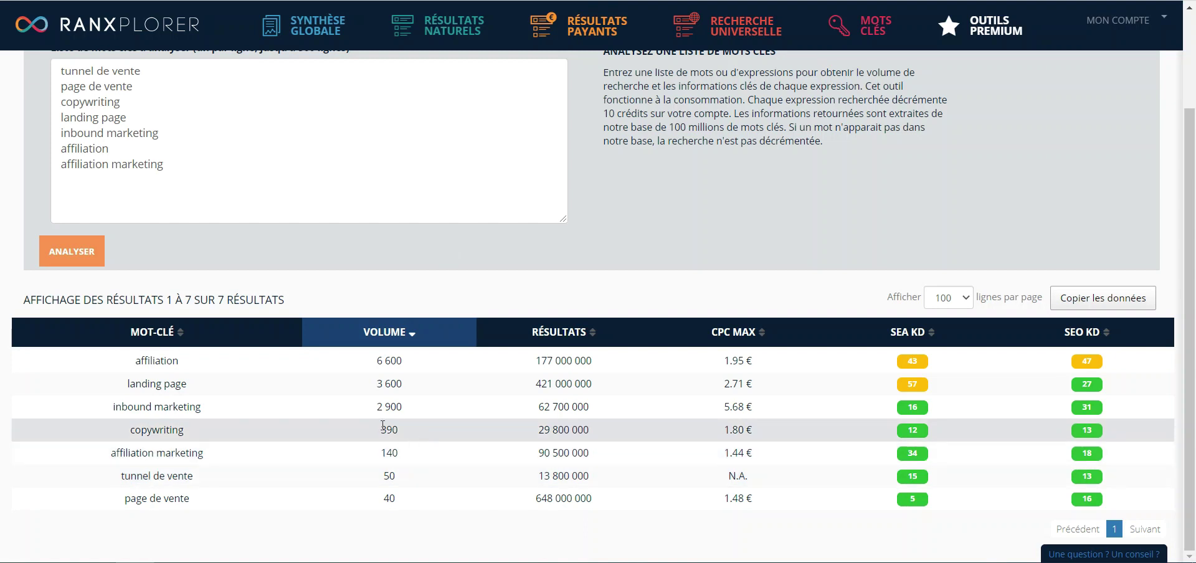
left_click_drag(404, 408, 377, 390)
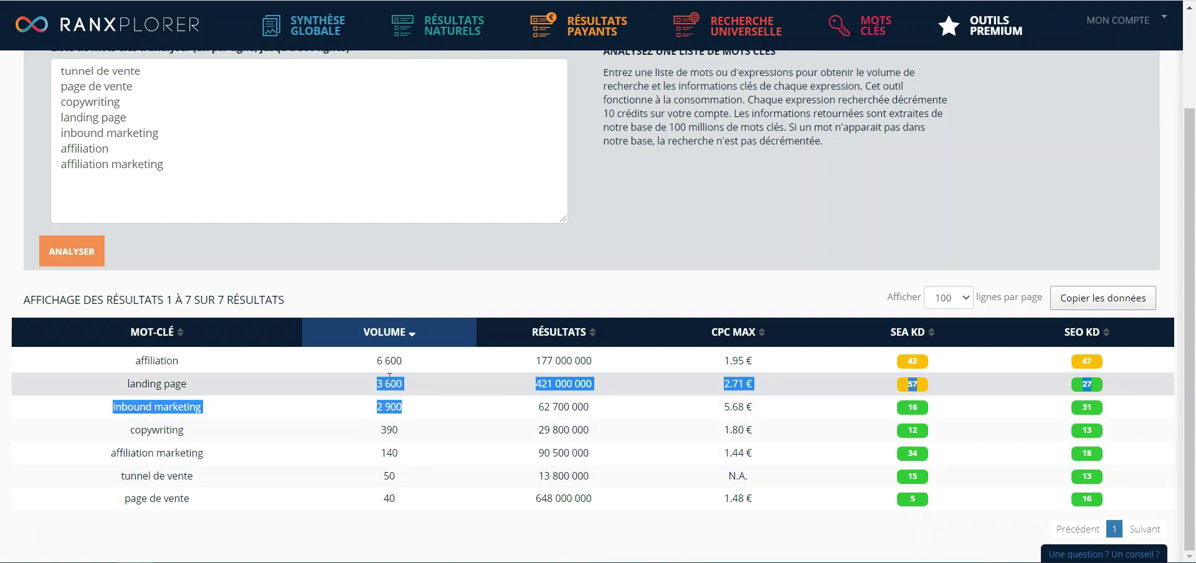
Step: Examine the bulk keyword results, comparing the search volumes of affiliation, landing page, inbound marketing and page de vente
left_click(389, 377)
double_click(156, 361)
left_click(154, 364)
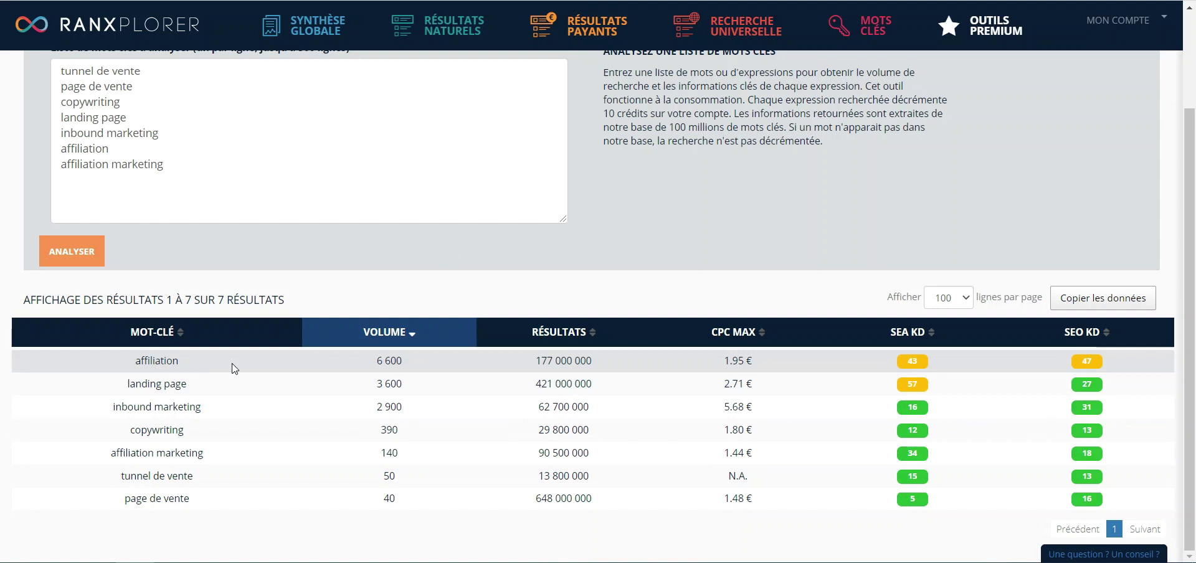
left_click_drag(408, 360, 361, 357)
left_click(421, 365)
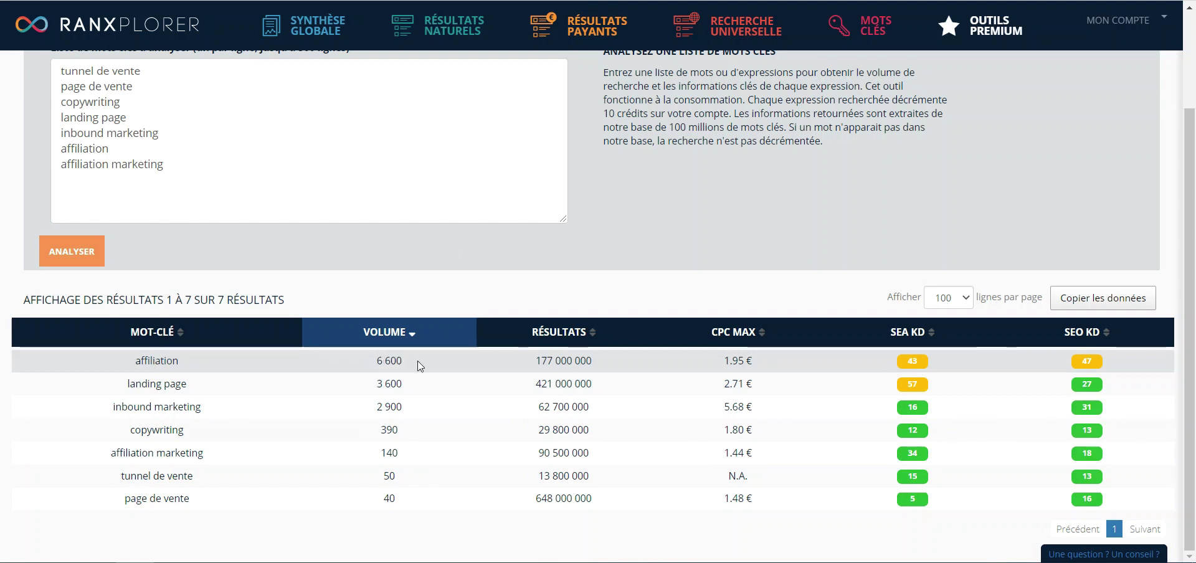
left_click_drag(427, 383, 377, 408)
left_click(232, 407)
left_click(419, 523)
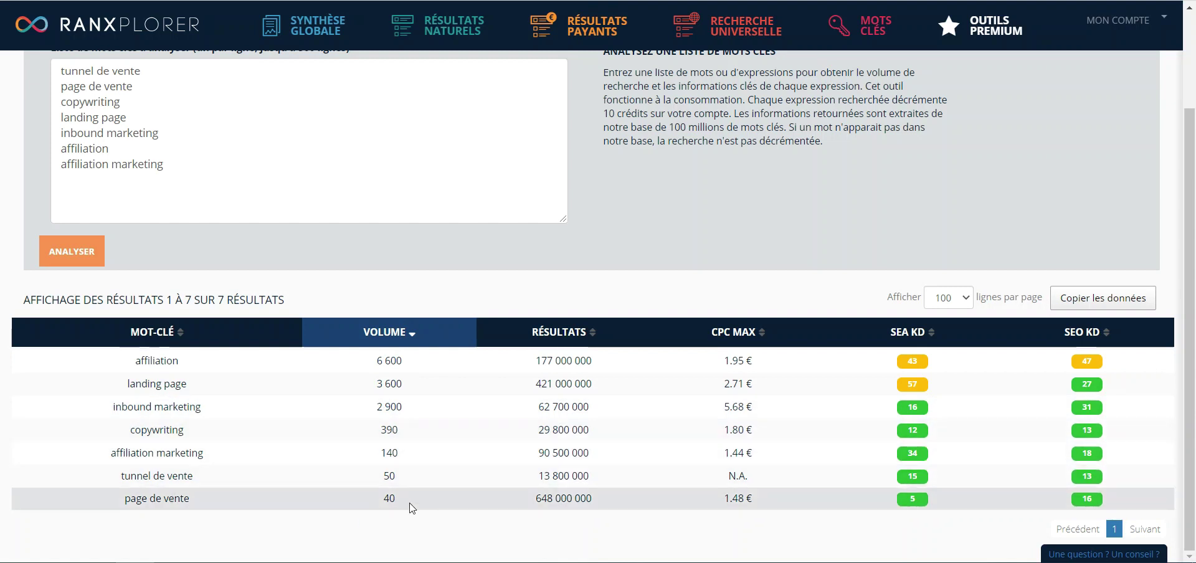
left_click(367, 500)
left_click_drag(198, 388, 142, 389)
left_click(142, 389)
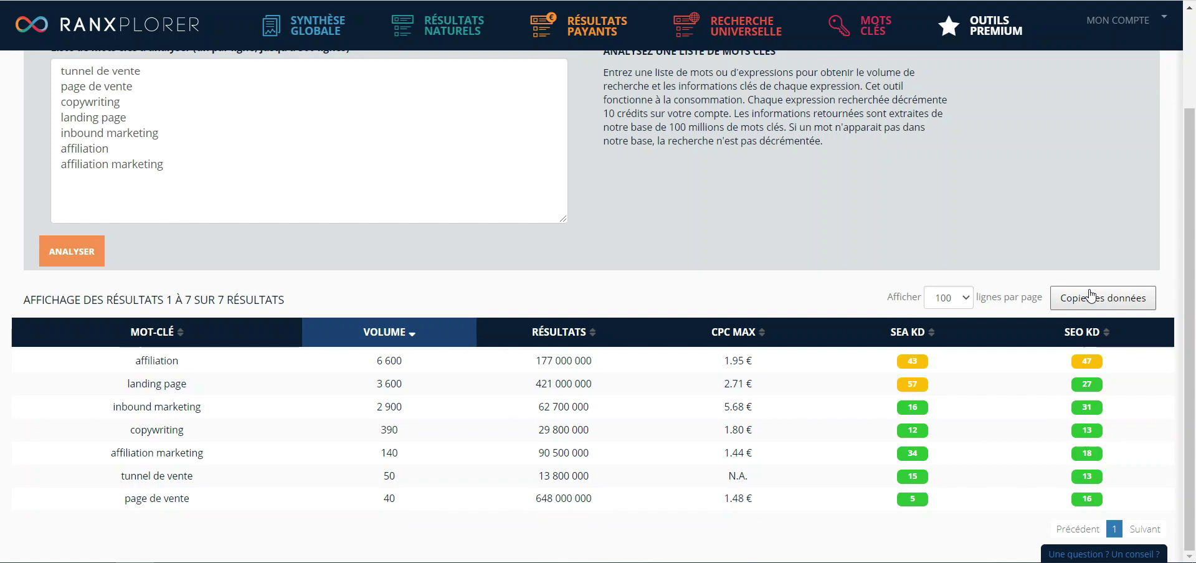
left_click_drag(1190, 267, 1190, 398)
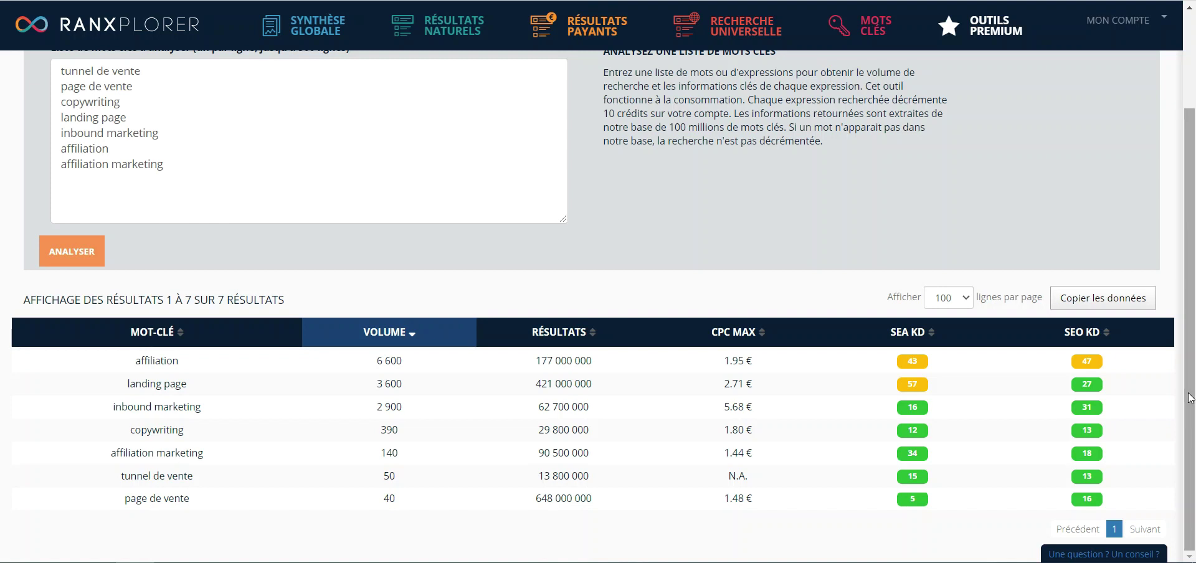
left_click_drag(1190, 398, 1190, 303)
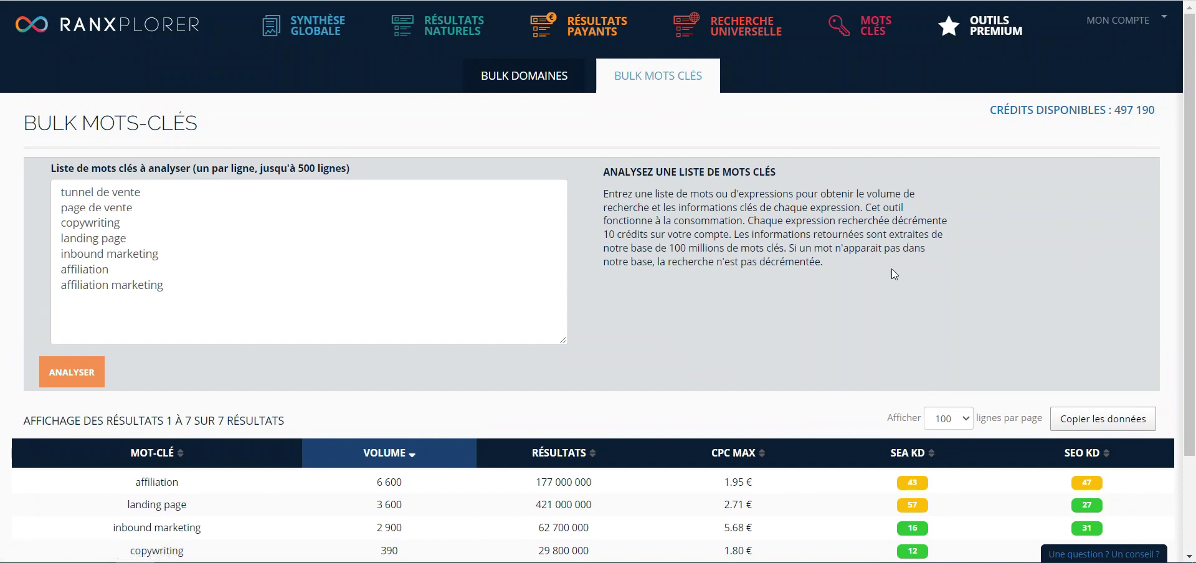
Step: Open the account's subscription management page and check the current plan, monthly quotas and available credits
left_click(1156, 25)
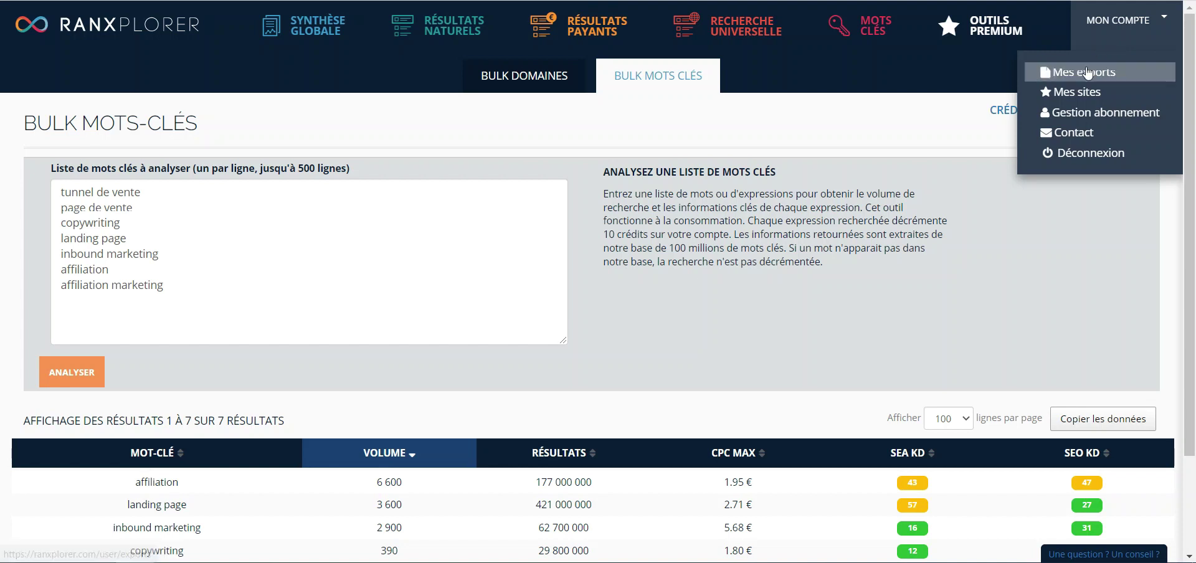
left_click(1076, 112)
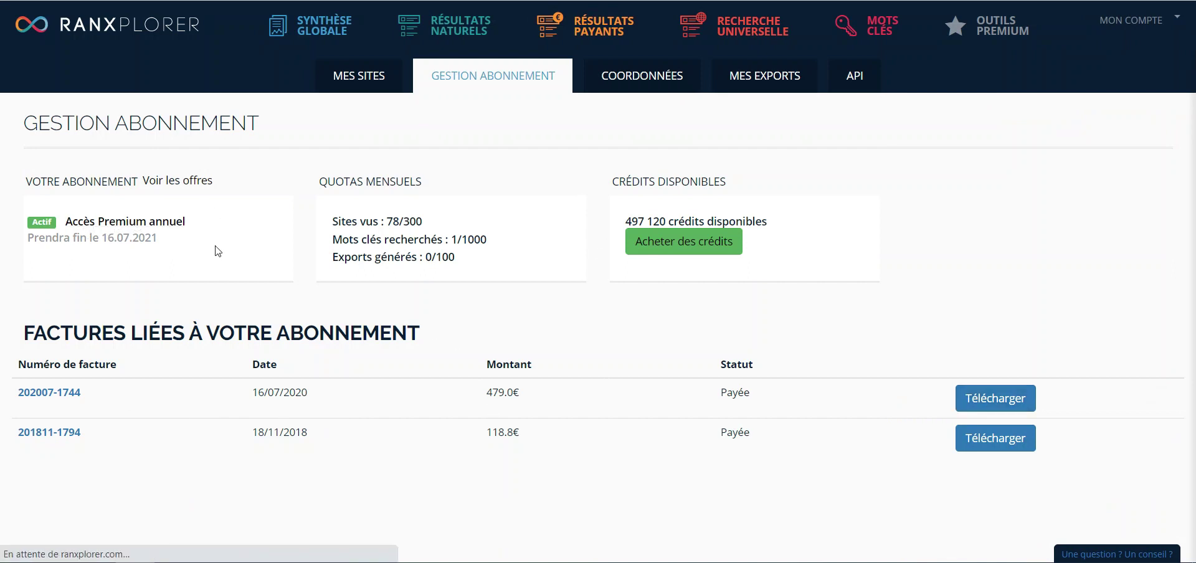
left_click(123, 219)
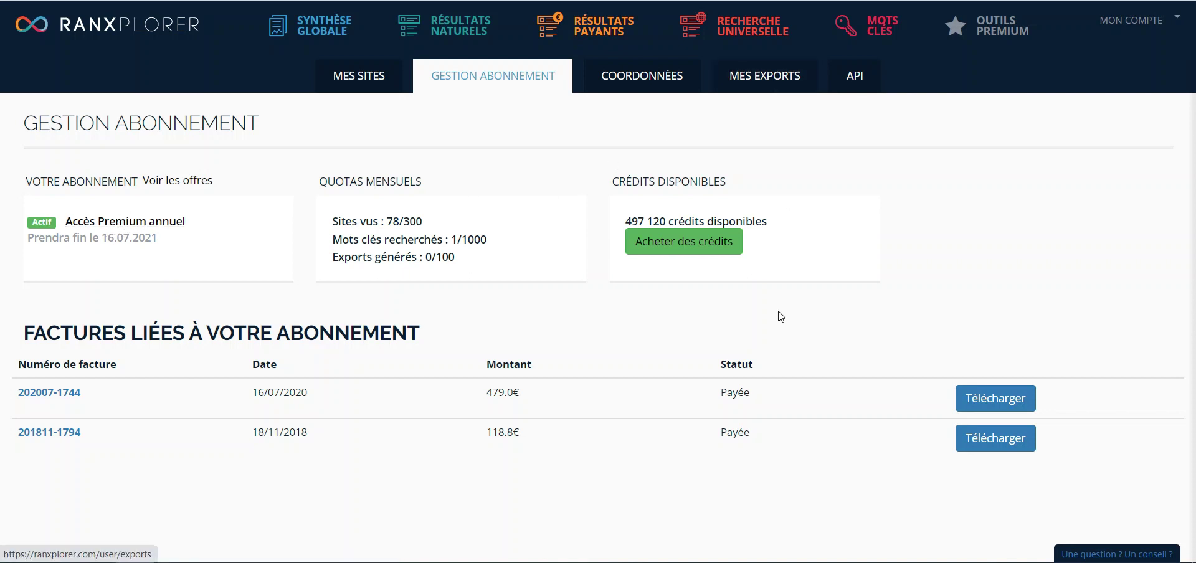
Step: Search Google for "ranxplorer tarifs" and open Ranxplorer's sign-up page showing the subscription offers
type("ranxplorer ta")
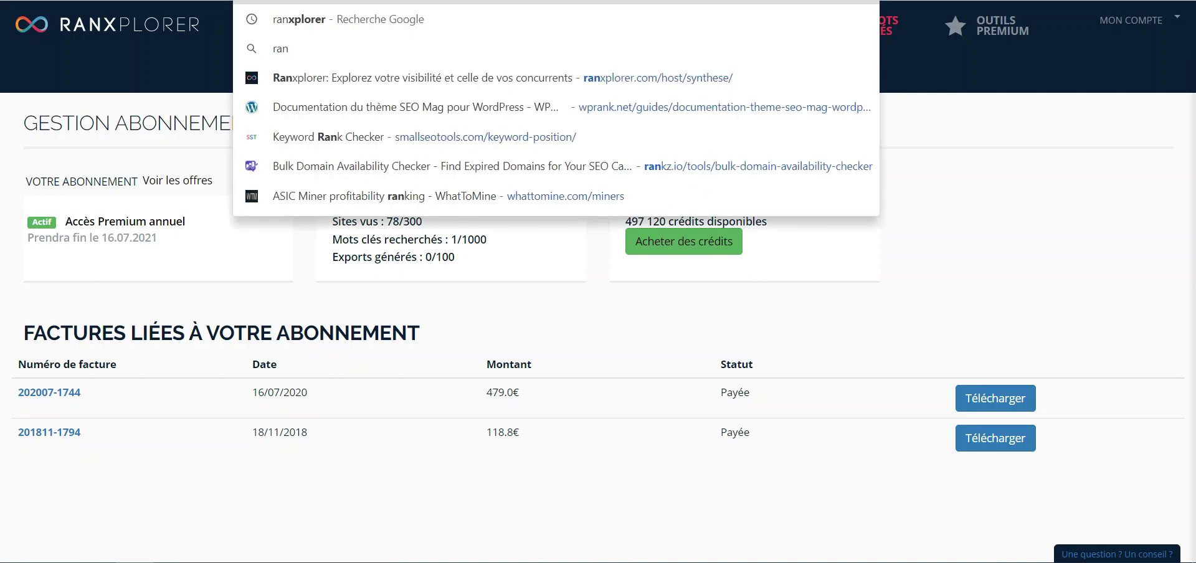
key("Return")
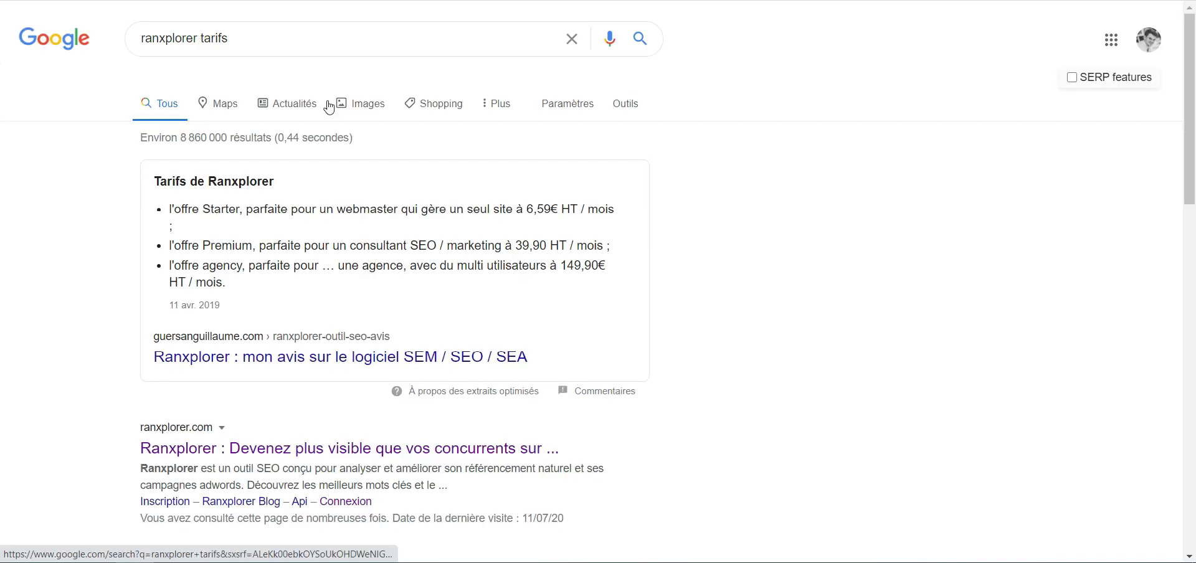
scroll(263, 329, "down", 2)
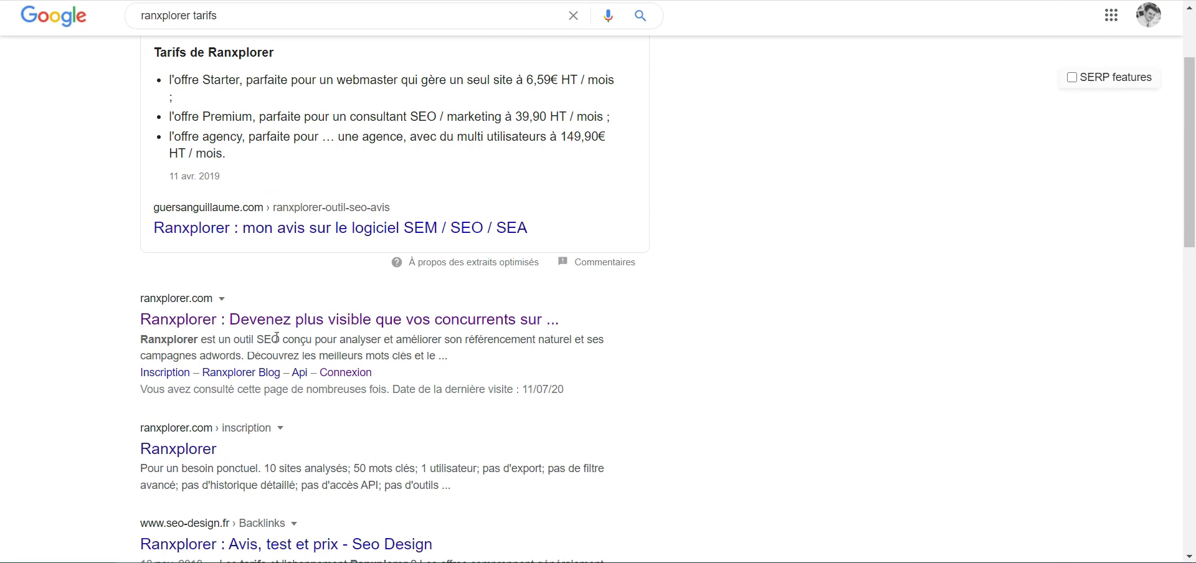
left_click(173, 374)
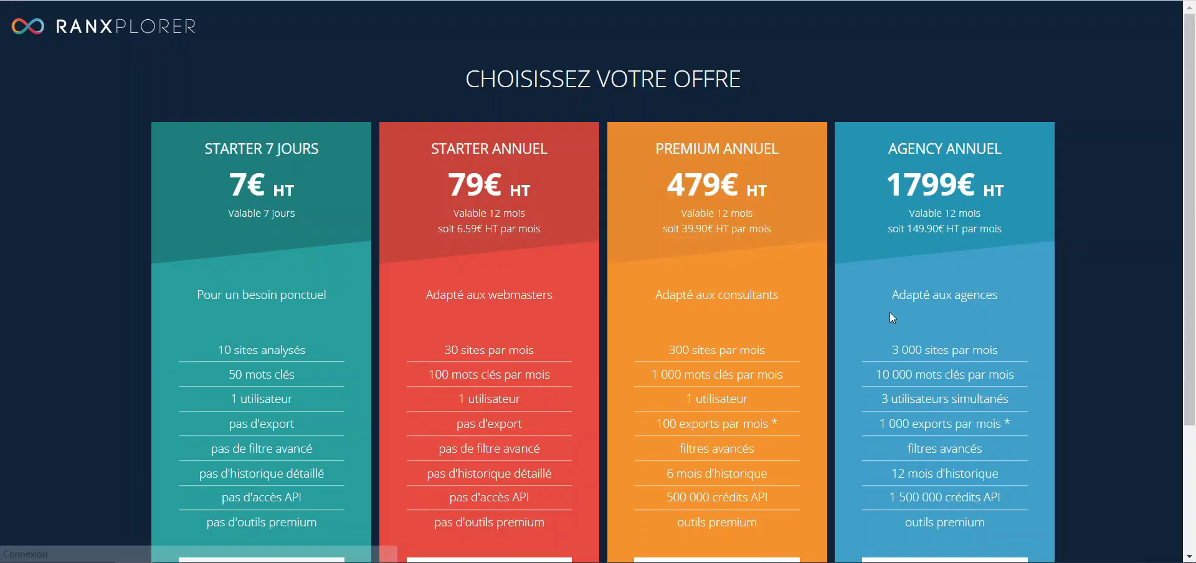
left_click_drag(1192, 108, 1192, 151)
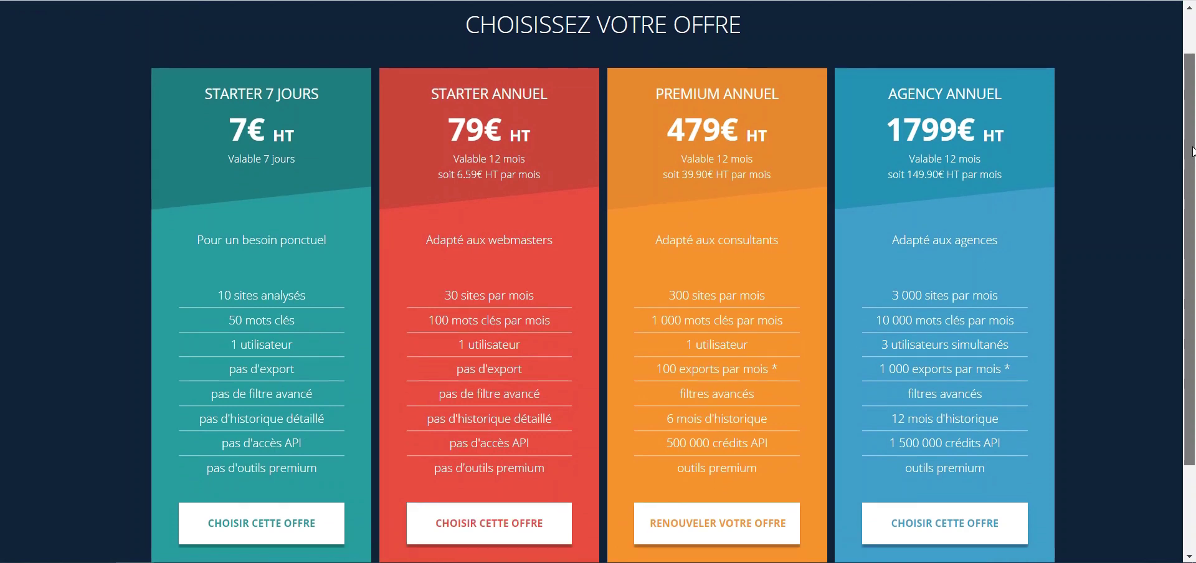
Step: Examine the Starter 7 jours and Starter annuel offers, checking price, site and keyword quotas, users and feature restrictions
triple_click(238, 131)
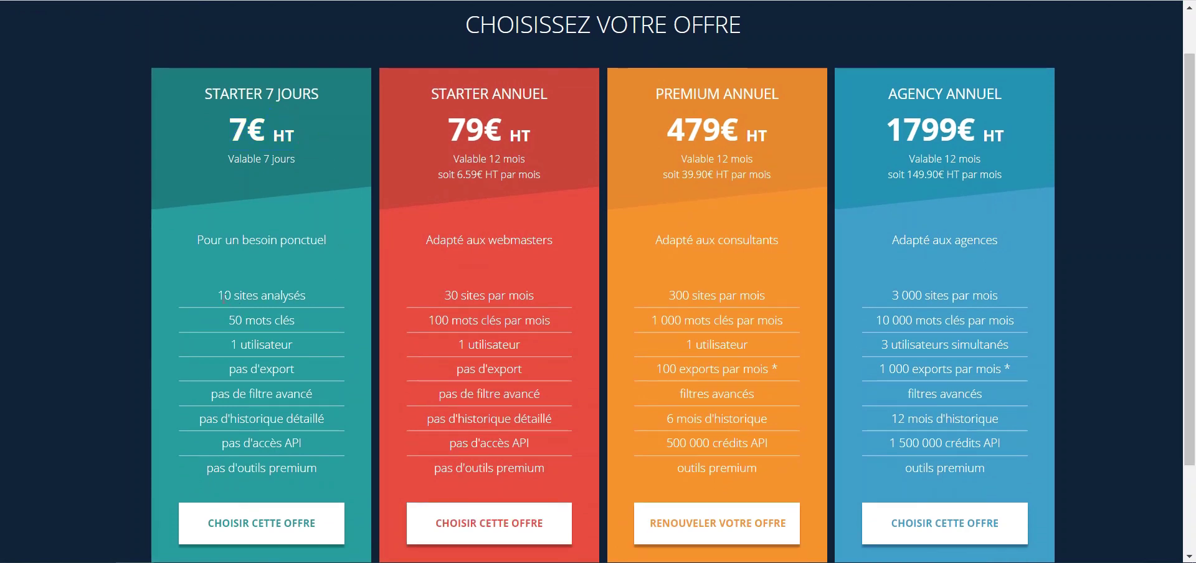
triple_click(274, 320)
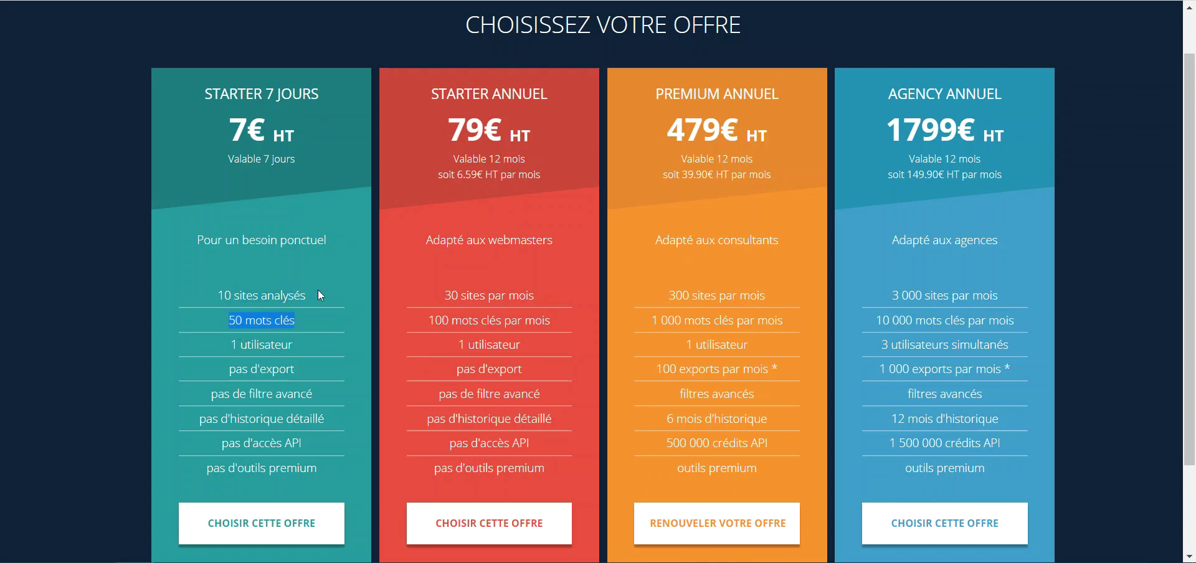
left_click_drag(236, 320, 297, 321)
left_click(451, 286)
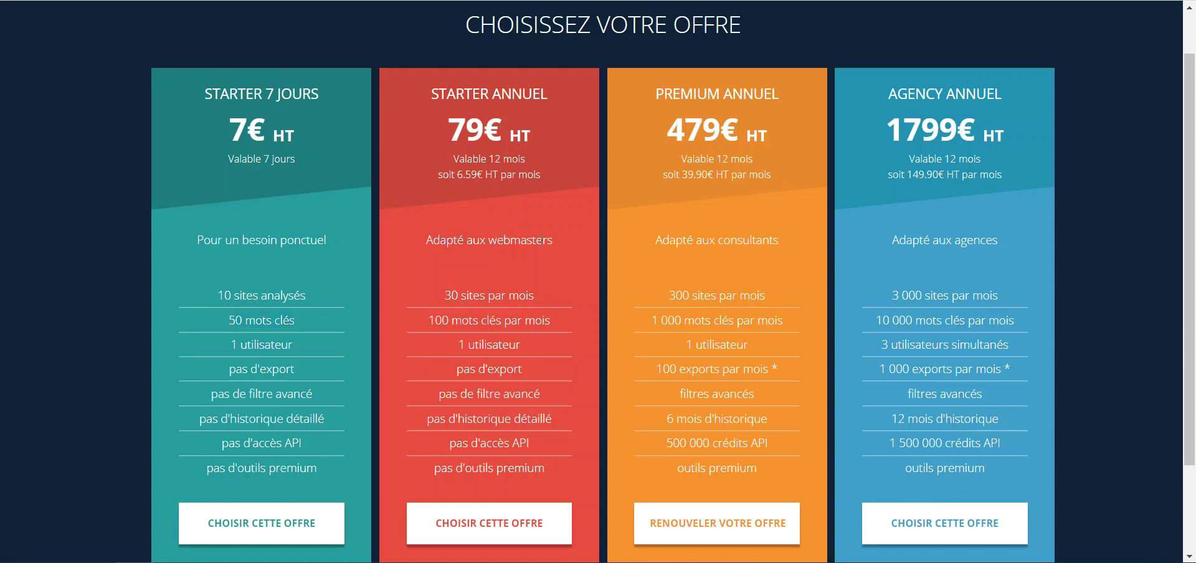
left_click_drag(482, 297, 554, 320)
left_click(546, 298)
left_click(441, 321)
left_click_drag(480, 344, 525, 360)
left_click(525, 404)
left_click_drag(526, 469, 552, 420)
left_click(502, 396)
left_click(517, 425)
Step: Examine the Premium annuel offer, checking its price, site and keyword quotas, exports, advanced filters and API credits
left_click_drag(673, 99, 780, 94)
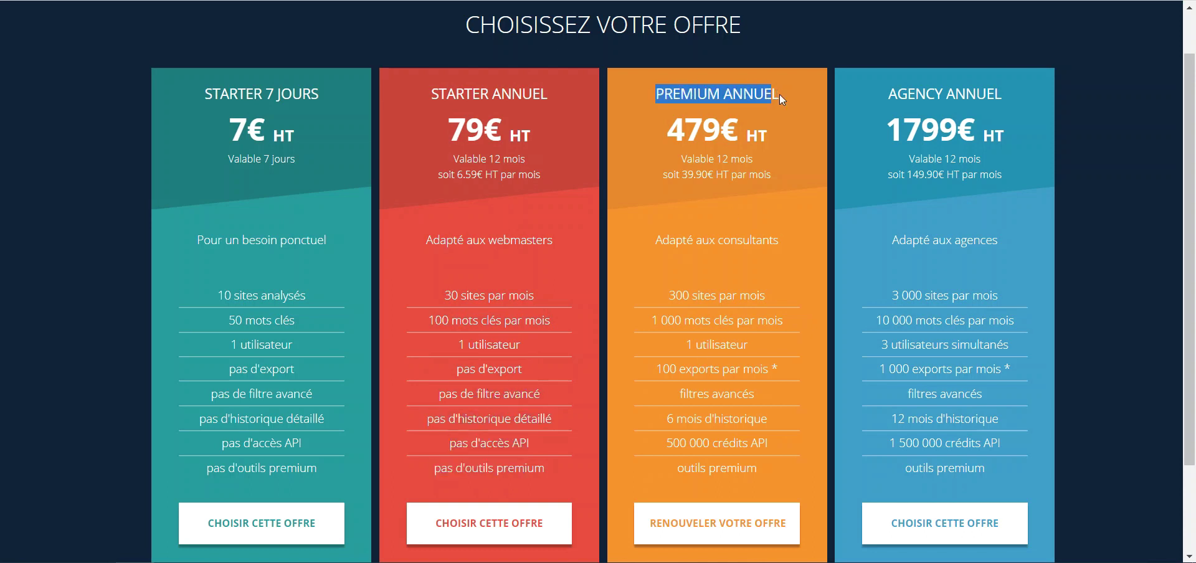
left_click(773, 138)
left_click_drag(671, 131, 740, 133)
left_click(771, 144)
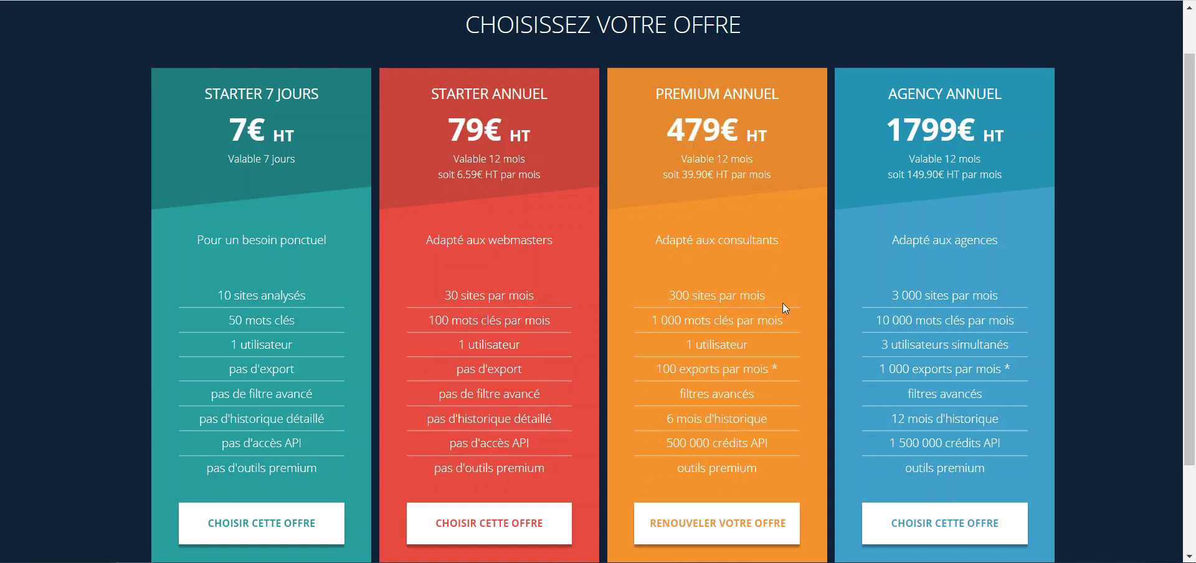
left_click_drag(783, 302, 629, 298)
left_click(733, 292)
left_click_drag(644, 319, 744, 320)
left_click(729, 347)
left_click_drag(663, 370, 764, 371)
left_click(768, 378)
left_click_drag(671, 398, 791, 399)
left_click(791, 399)
left_click_drag(769, 446, 656, 439)
left_click(668, 444)
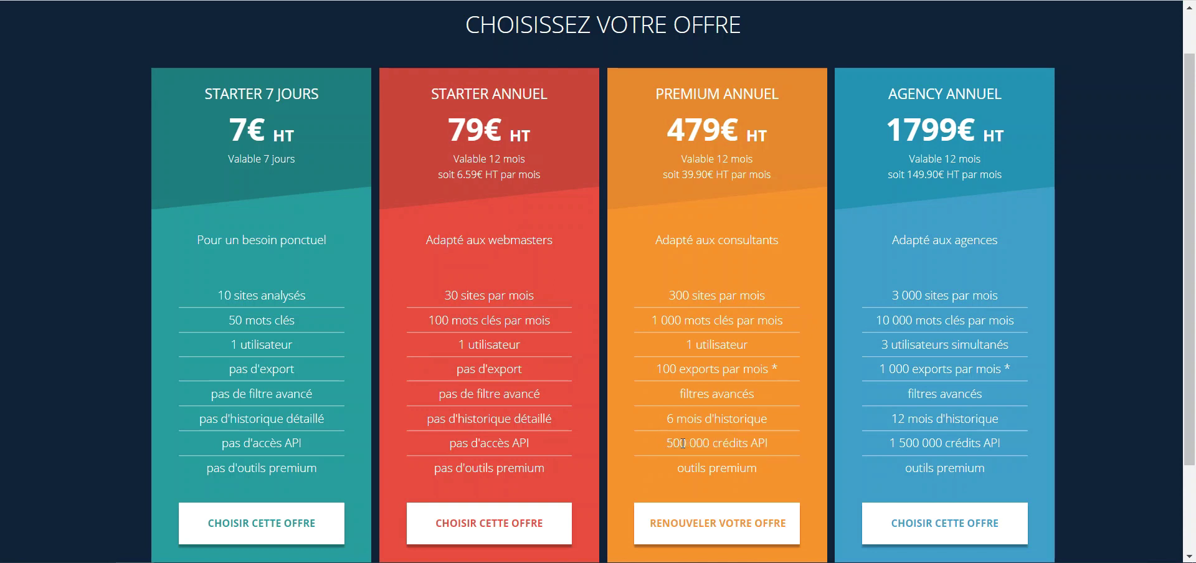